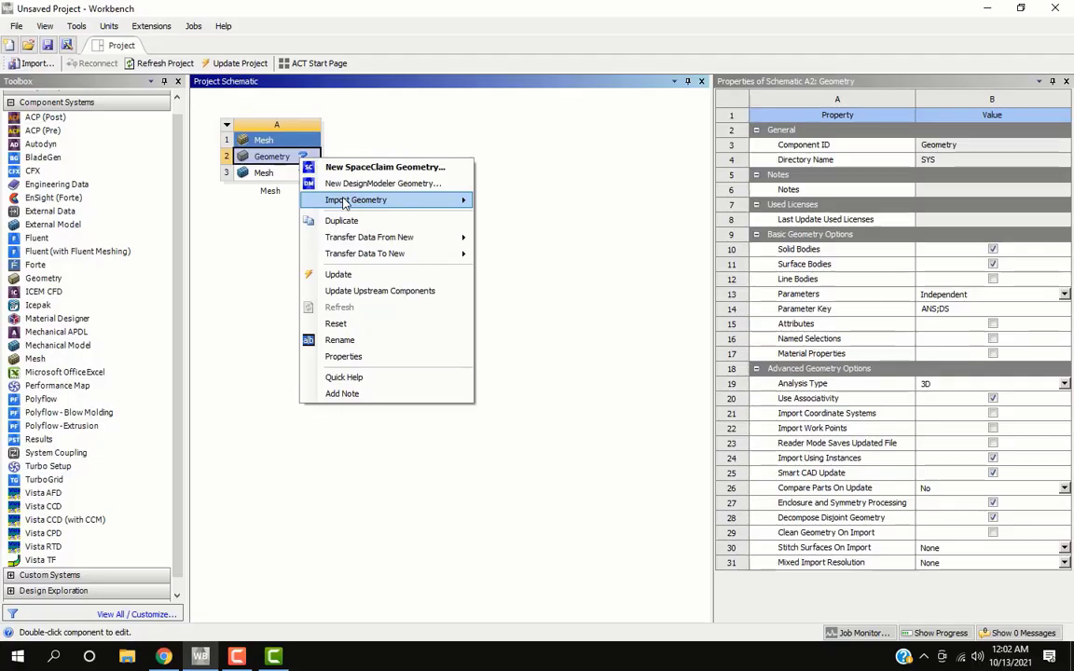
Import the Cyclone.agdb geometry from the Desktop into the Mesh system and open its Mesh cell for editing.
{"action": "mouse_move", "coordinate": [411, 199]}
{"action": "left_click", "coordinate": [495, 200]}
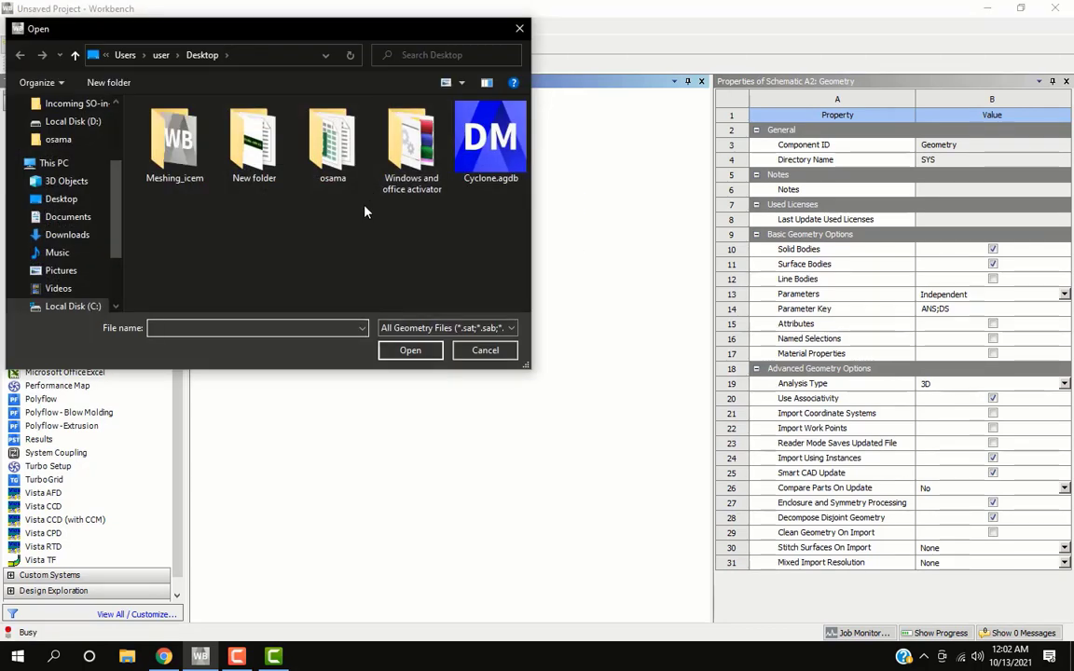
{"action": "left_click", "coordinate": [490, 144]}
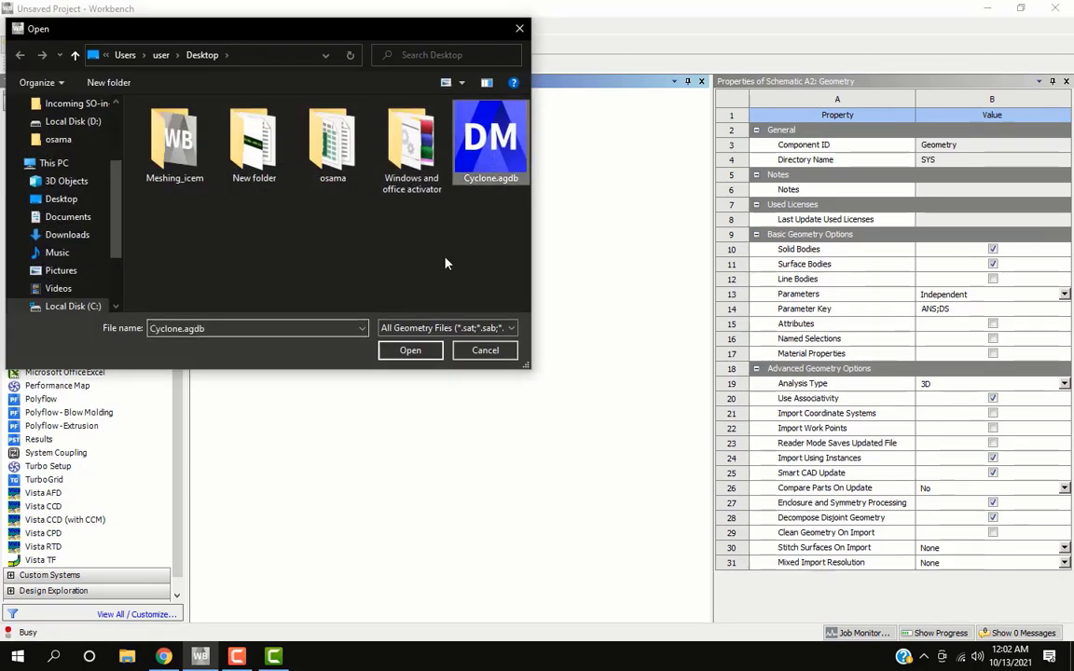
{"action": "left_click", "coordinate": [410, 351]}
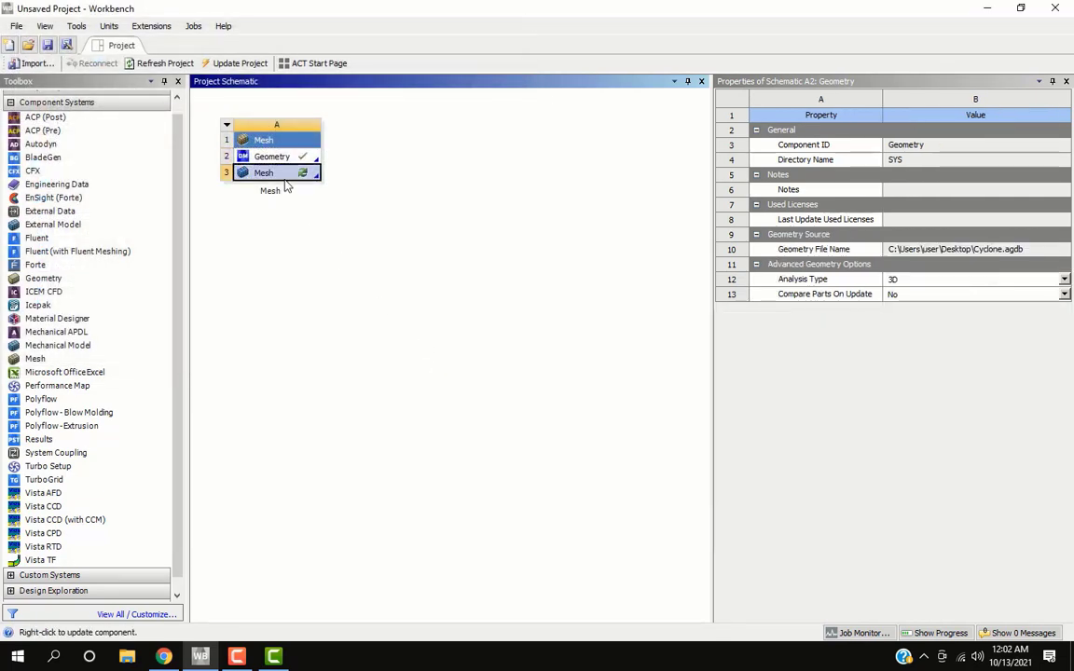
{"action": "right_click", "coordinate": [286, 185]}
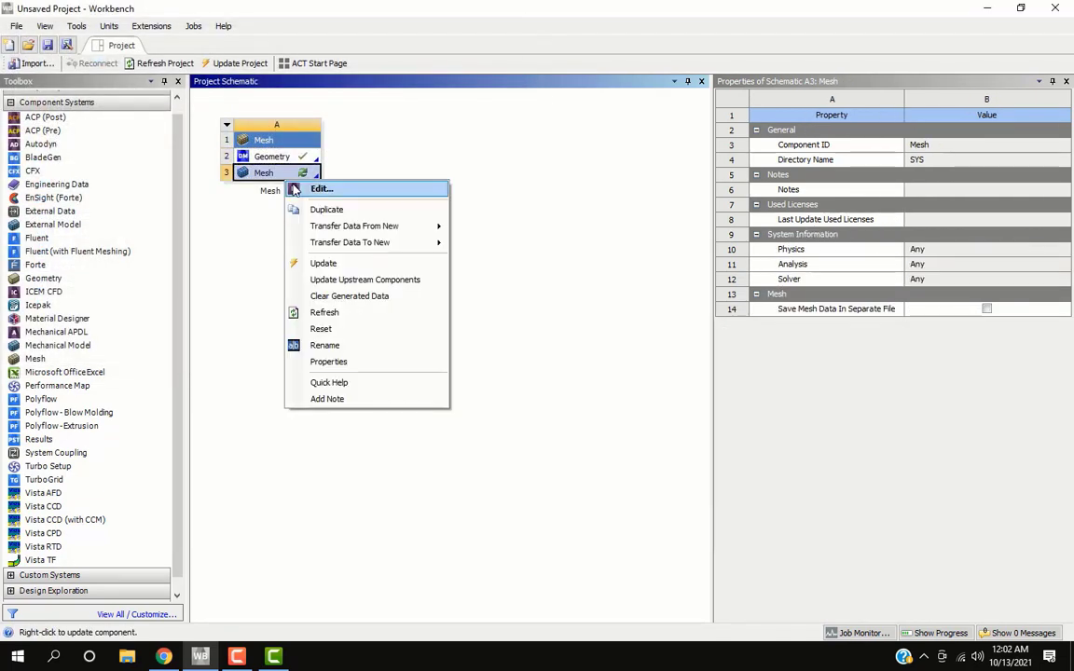
{"action": "left_click", "coordinate": [295, 189]}
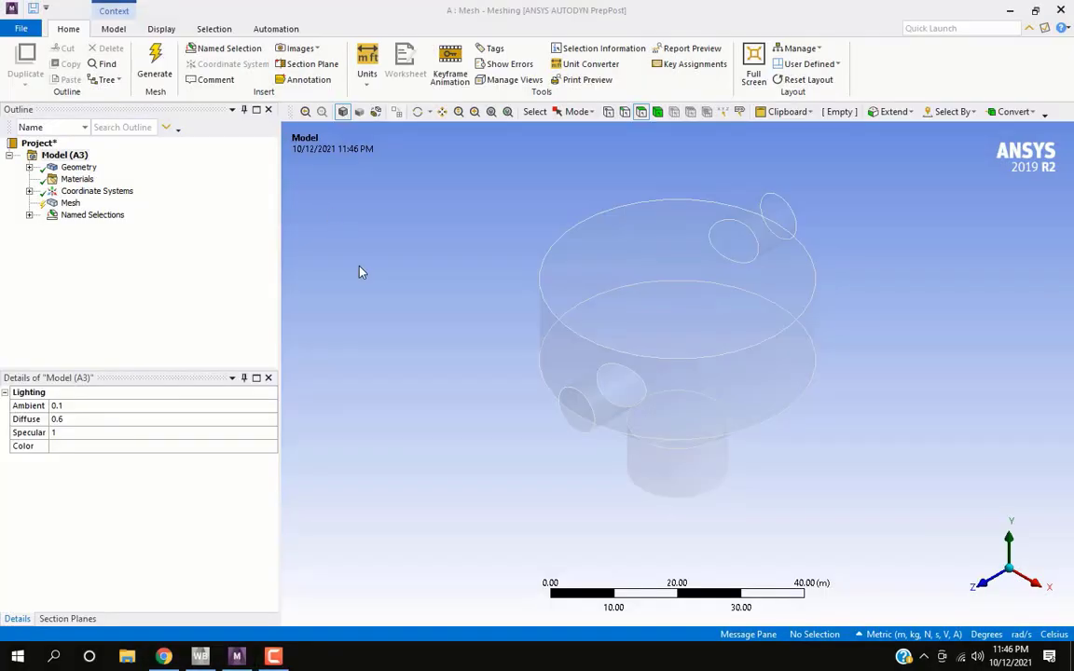
Insert a mesh method scoped to the cyclone body and set its method to MultiZone.
{"action": "left_click", "coordinate": [70, 202]}
{"action": "right_click", "coordinate": [75, 204]}
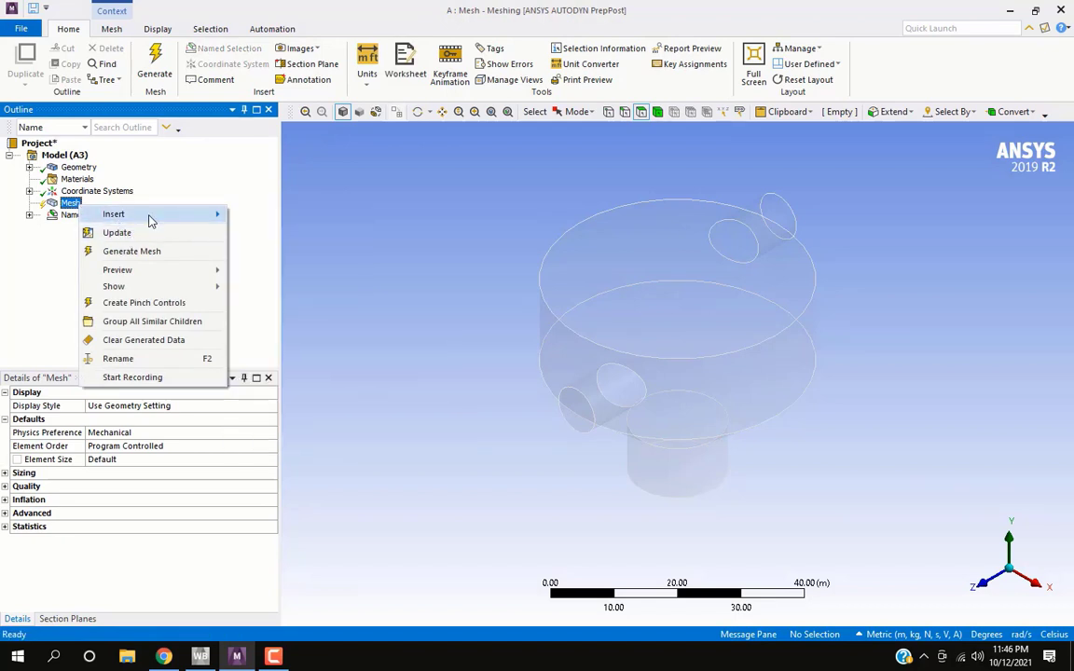
{"action": "mouse_move", "coordinate": [168, 214]}
{"action": "left_click", "coordinate": [266, 214]}
{"action": "left_click", "coordinate": [152, 421]}
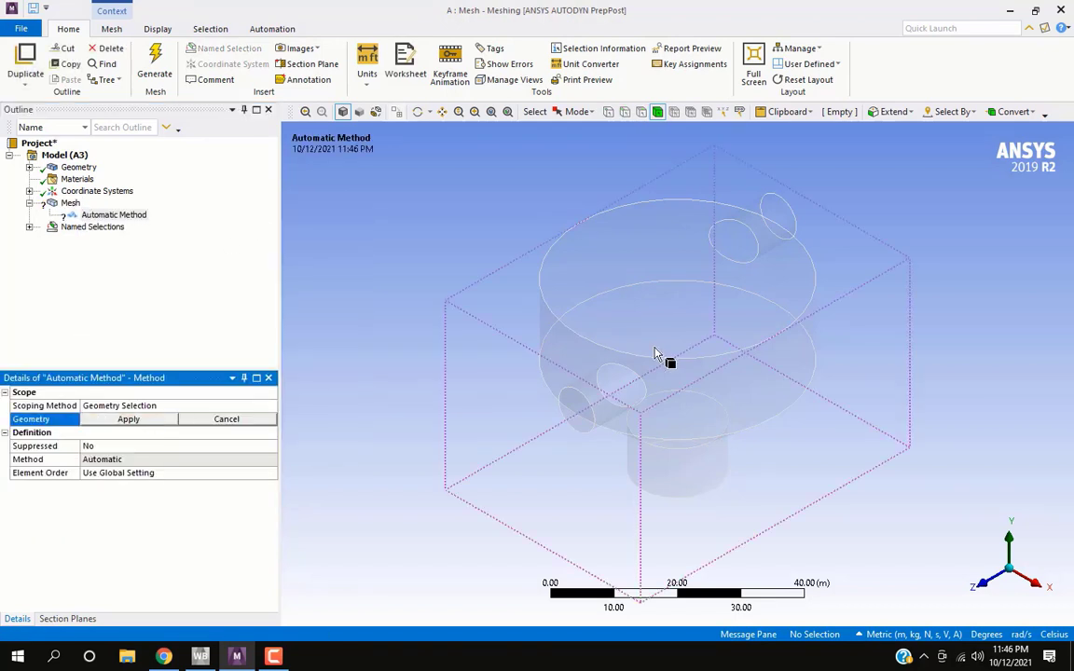
{"action": "left_click", "coordinate": [671, 360]}
{"action": "left_click", "coordinate": [164, 420]}
{"action": "left_click", "coordinate": [152, 459]}
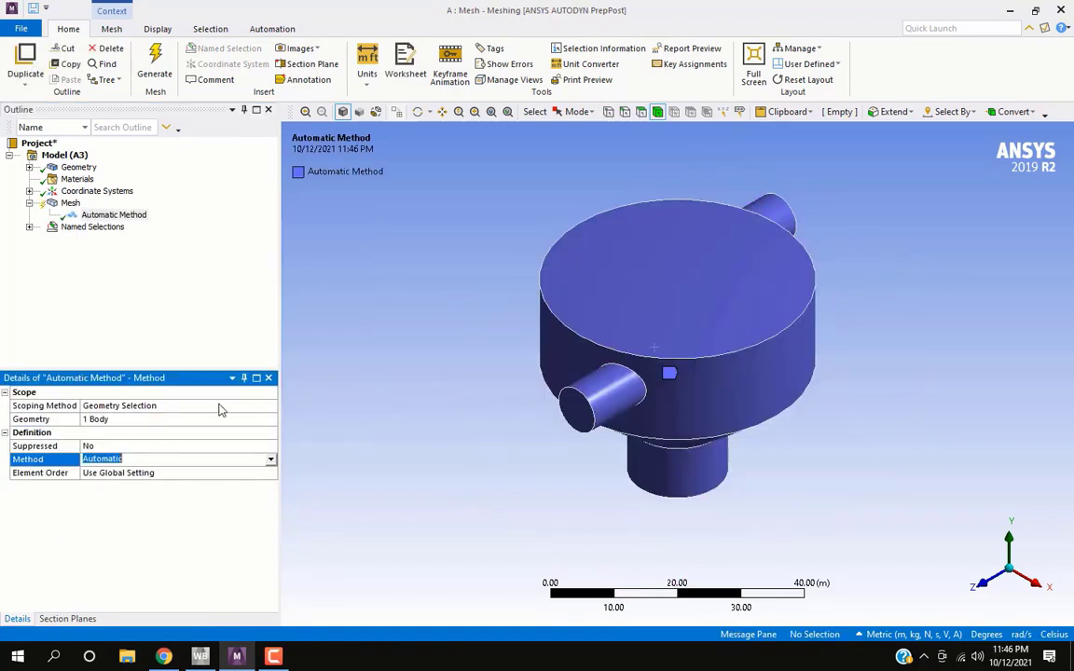
{"action": "left_click", "coordinate": [270, 459]}
{"action": "left_click", "coordinate": [222, 511]}
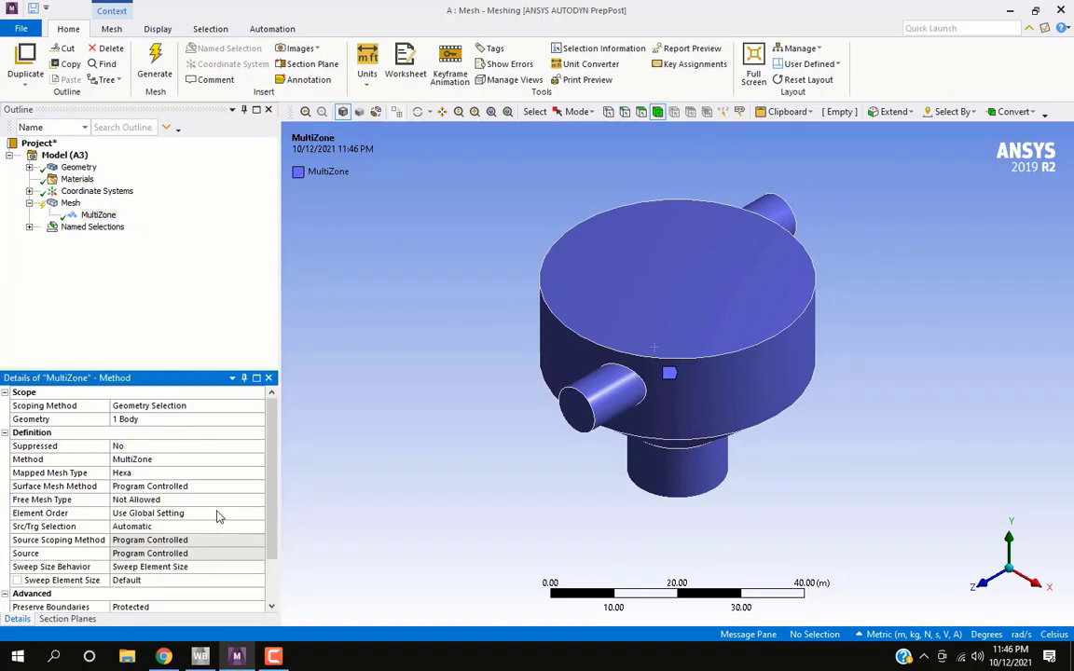
Set Write ICEM CFD Files to Interactive in the MultiZone method's advanced settings.
{"action": "scroll", "coordinate": [192, 587], "scroll_direction": "down", "scroll_amount": 2}
{"action": "left_click", "coordinate": [201, 593]}
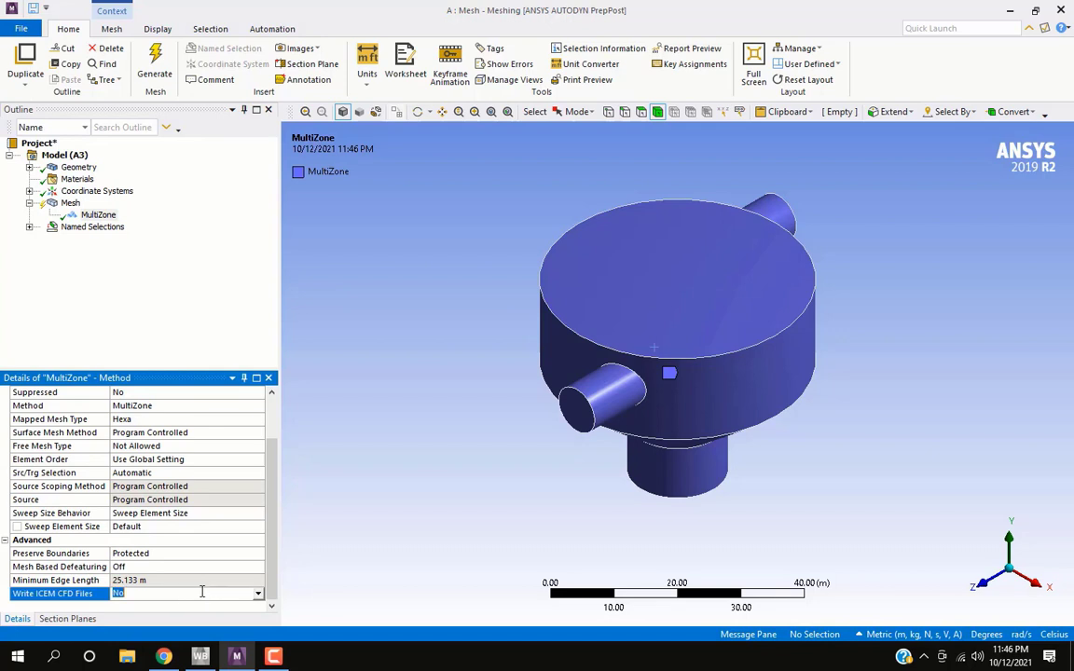
{"action": "left_click", "coordinate": [258, 595]}
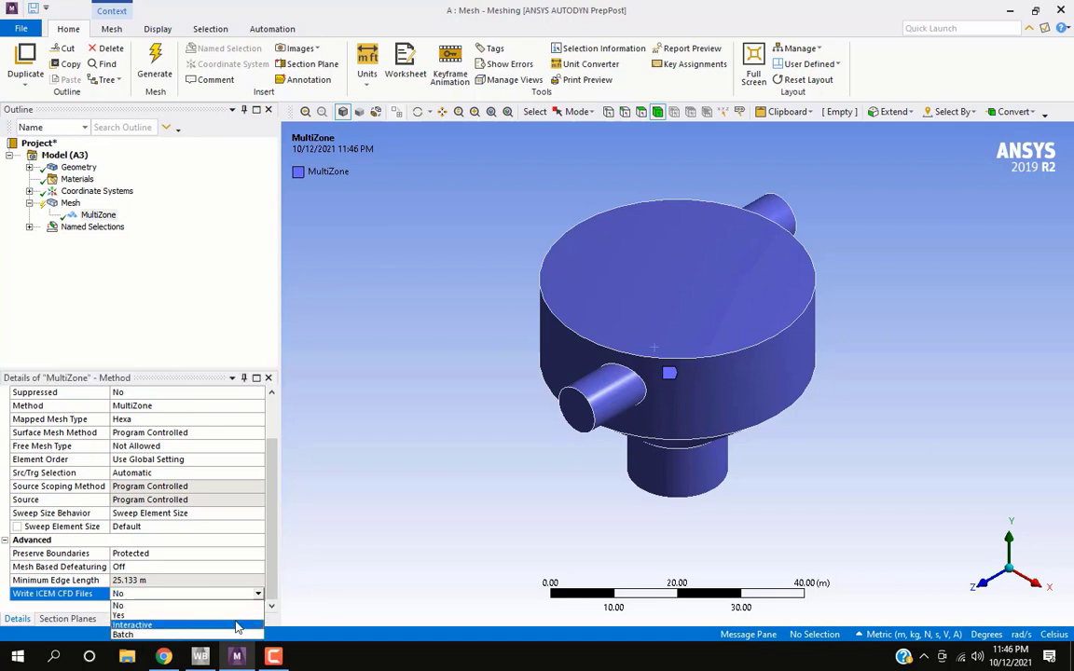
{"action": "left_click", "coordinate": [237, 627]}
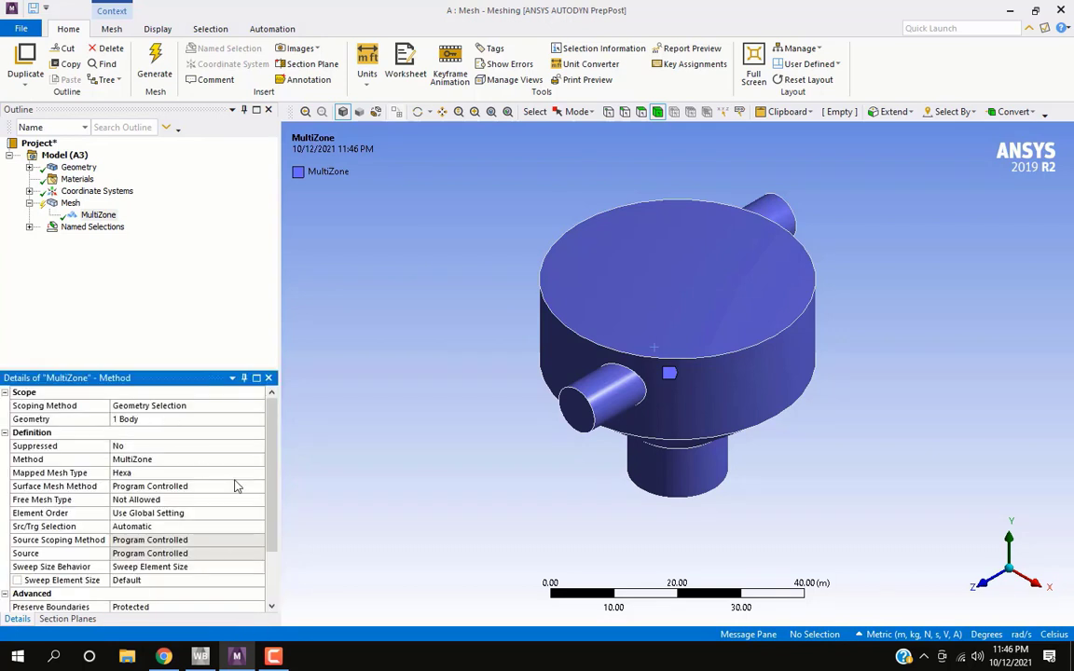
Set the mesh's Physics Preference to CFD.
{"action": "left_click_drag", "start_coordinate": [279, 466], "coordinate": [314, 467]}
{"action": "left_click", "coordinate": [70, 203]}
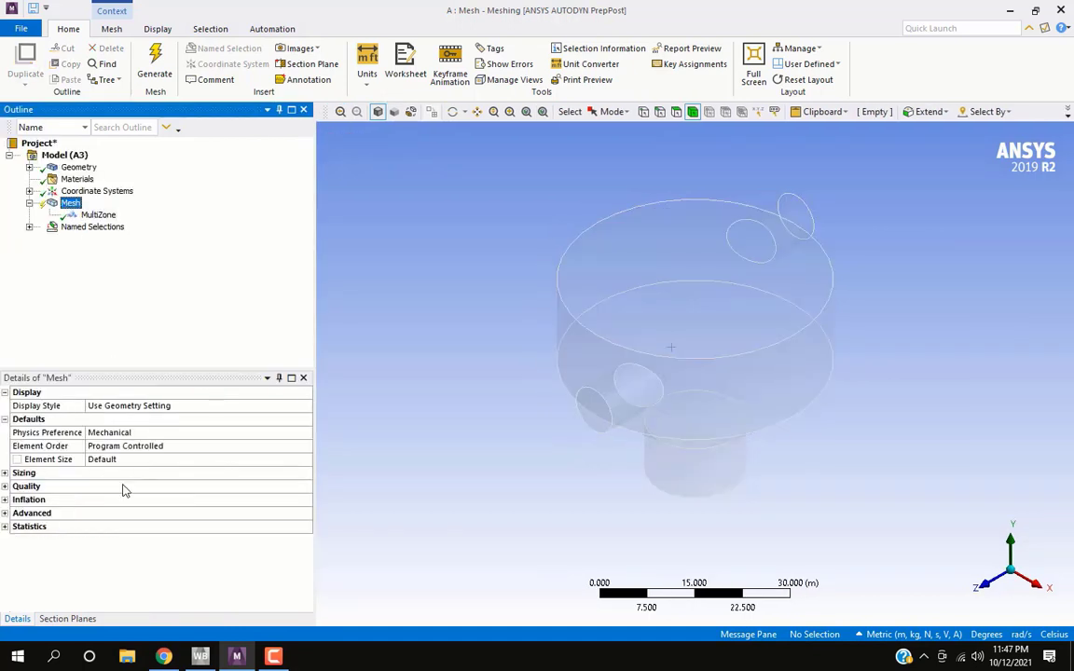
{"action": "left_click", "coordinate": [307, 433]}
{"action": "left_click", "coordinate": [307, 434]}
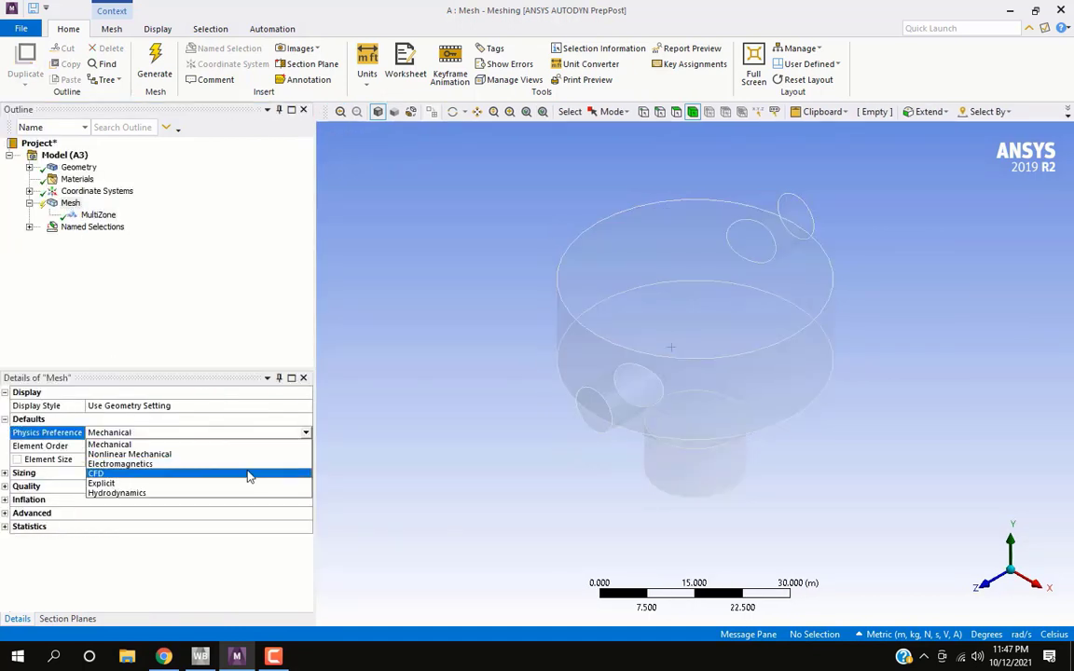
{"action": "left_click", "coordinate": [250, 475]}
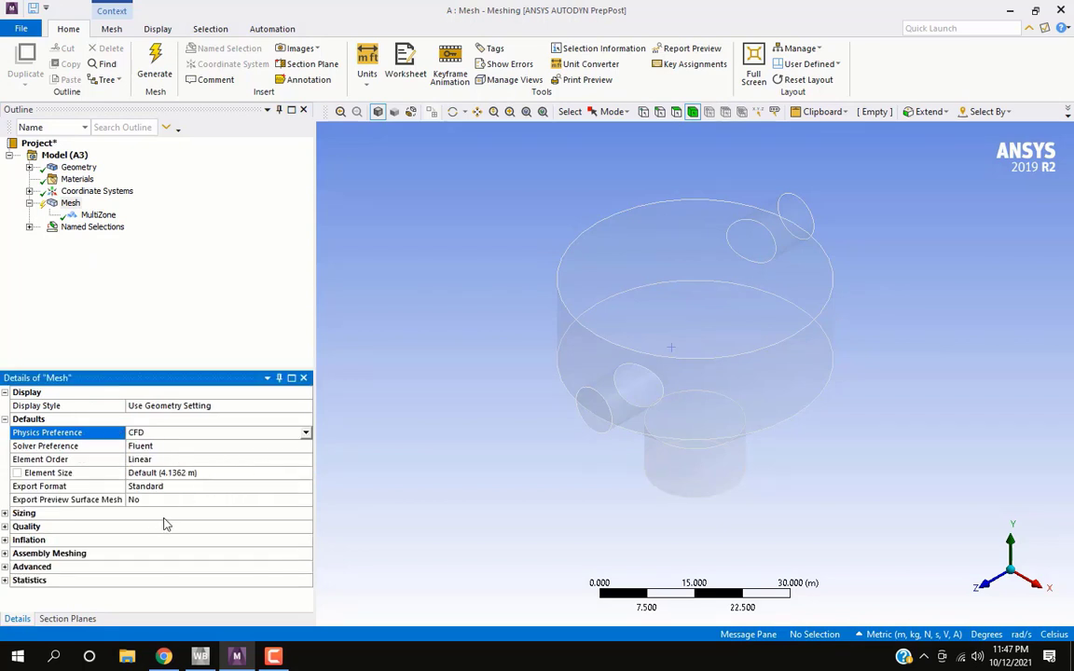
Set the mesh's Check Mesh Quality option to No and its element size to 1.0 m.
{"action": "left_click", "coordinate": [5, 527]}
{"action": "left_click", "coordinate": [249, 540]}
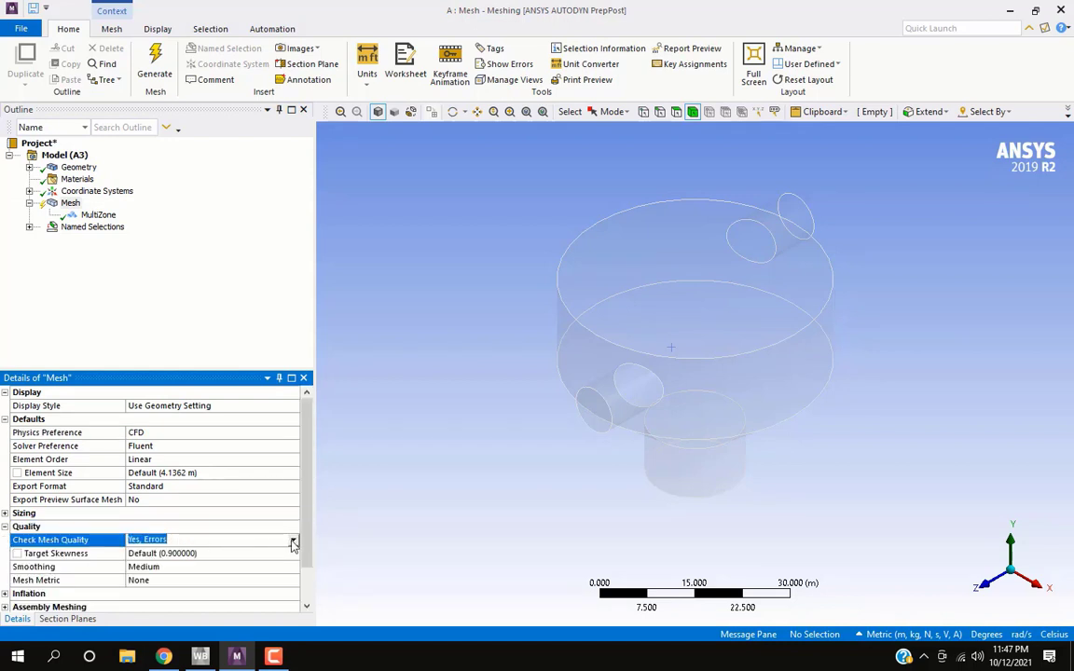
{"action": "left_click", "coordinate": [293, 542]}
{"action": "left_click", "coordinate": [197, 553]}
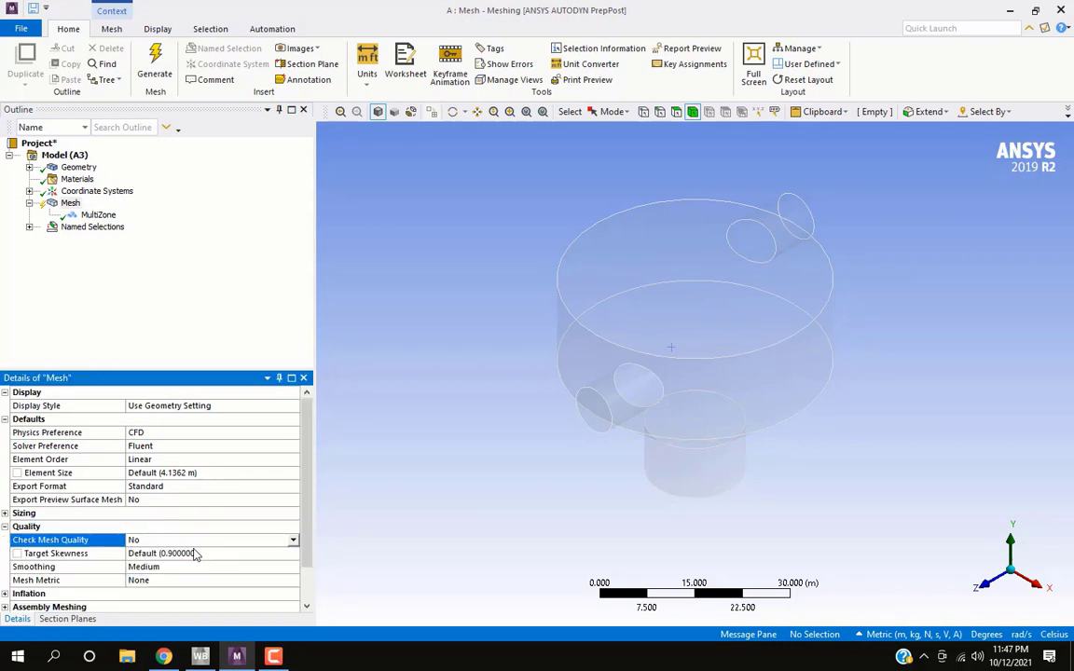
{"action": "left_click", "coordinate": [6, 528]}
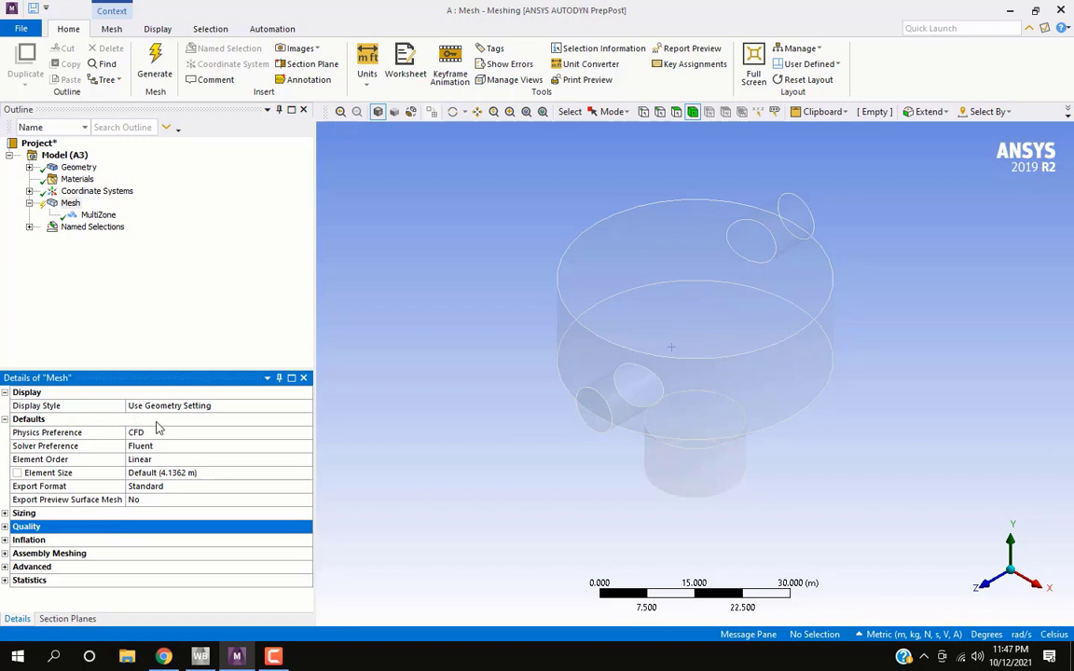
{"action": "left_click", "coordinate": [175, 473]}
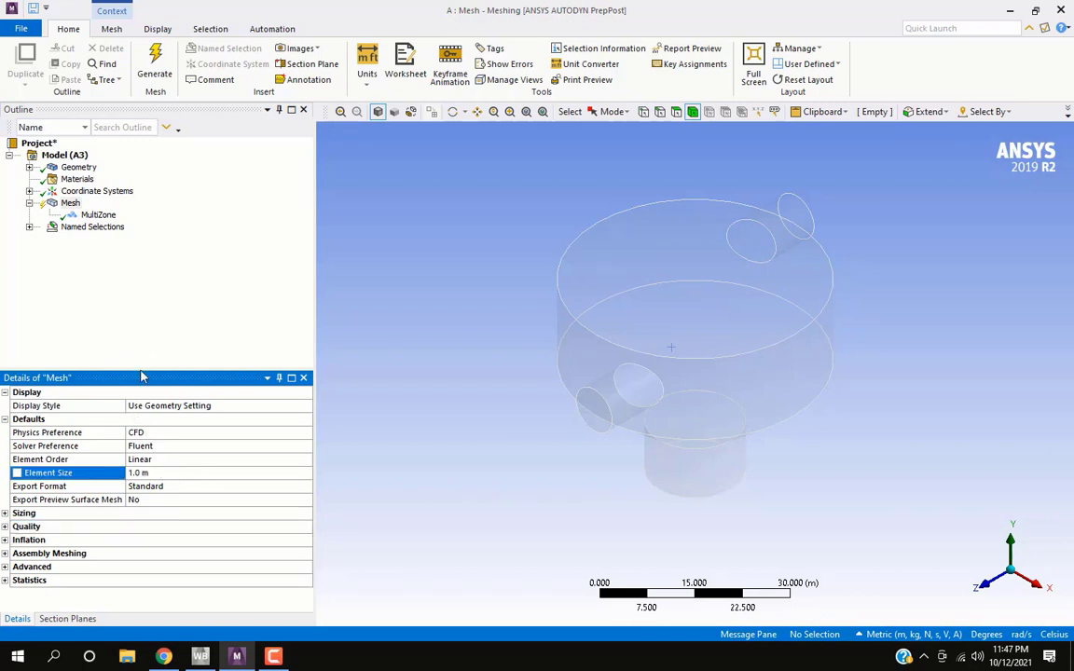
Set the MultiZone method's Free Mesh Type to Hexa Core.
{"action": "left_click", "coordinate": [98, 214]}
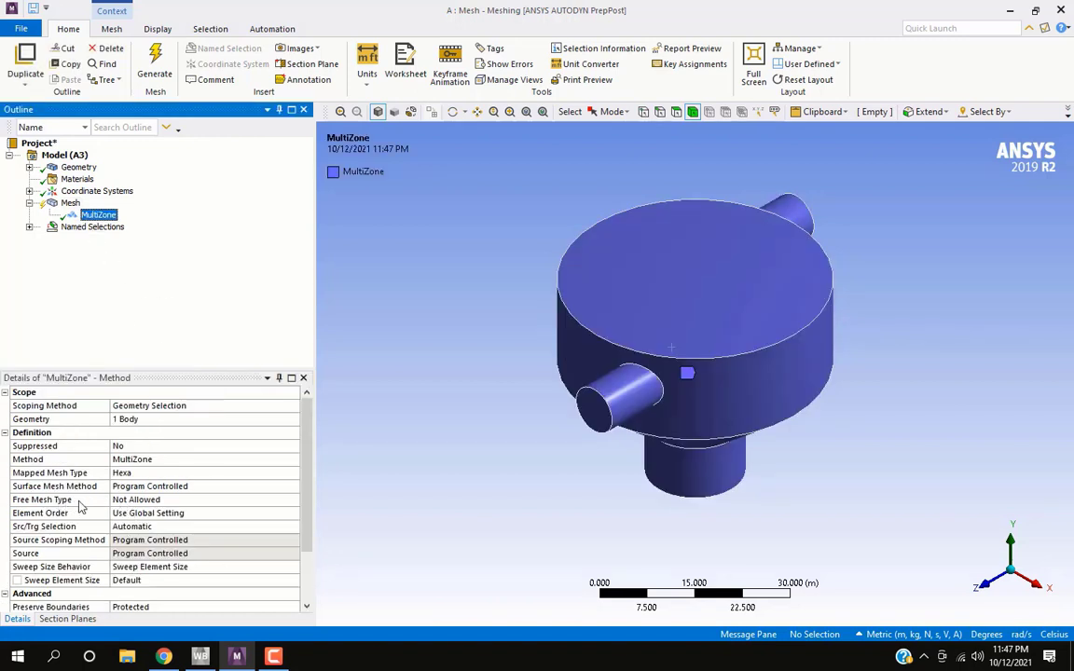
{"action": "left_click", "coordinate": [134, 502]}
{"action": "left_click", "coordinate": [292, 502]}
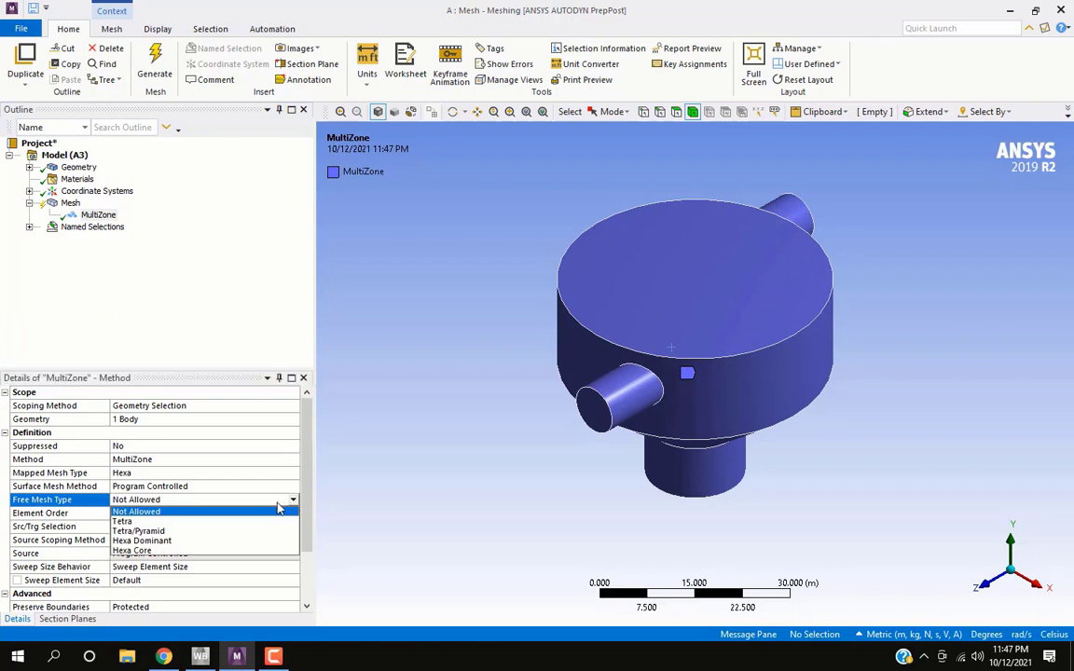
{"action": "left_click", "coordinate": [223, 551]}
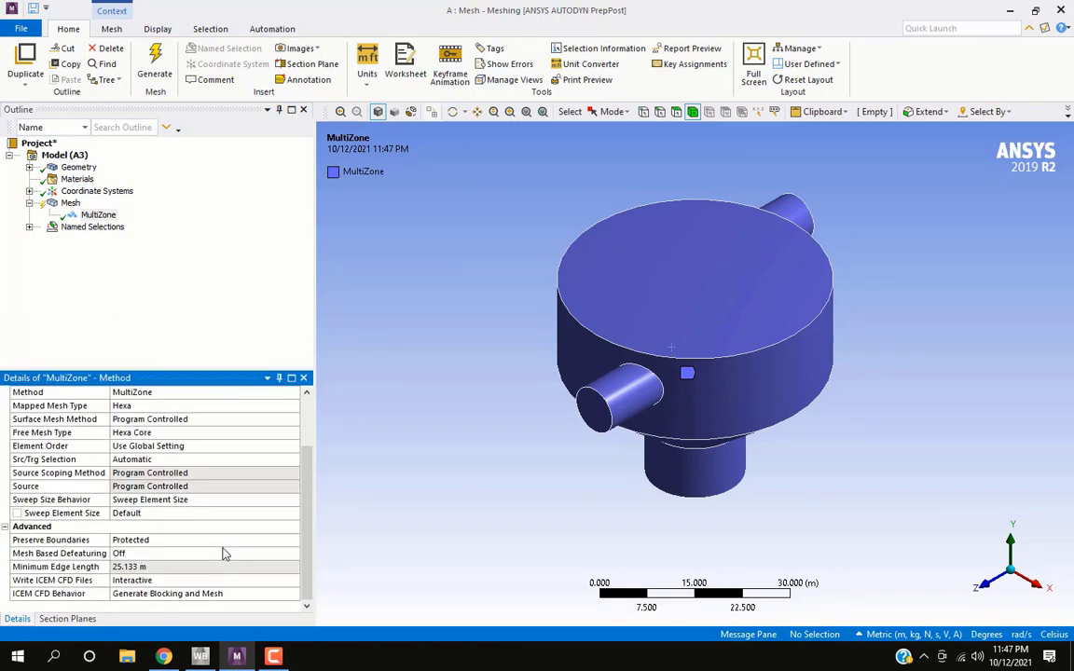
Generate the mesh to launch the interactive ICEM CFD session and maximize its window.
{"action": "right_click", "coordinate": [72, 202]}
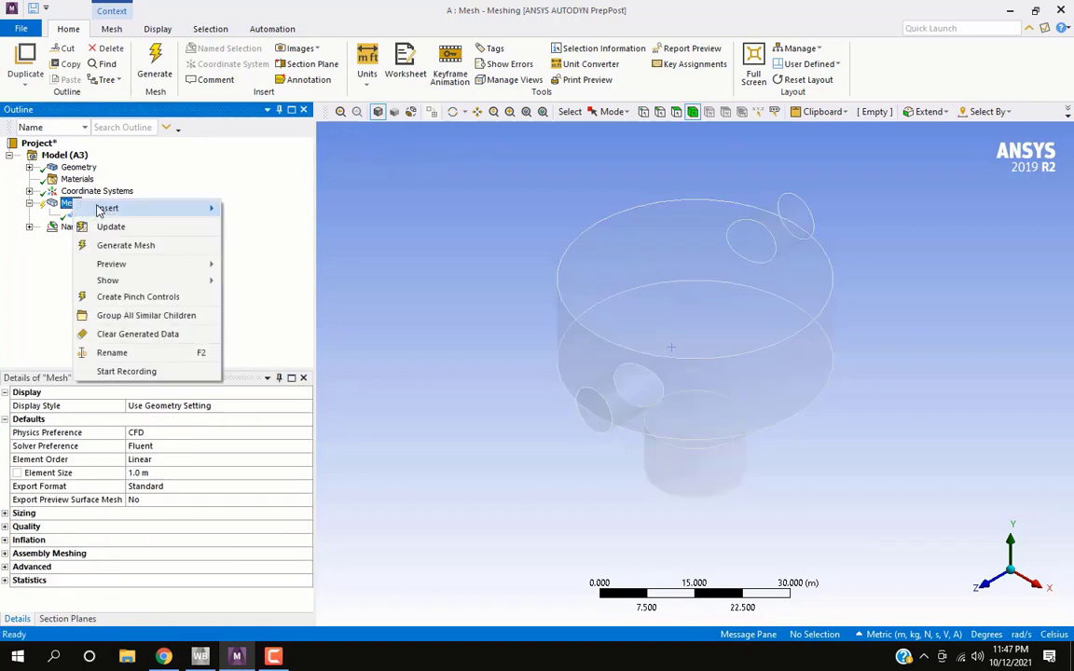
{"action": "left_click", "coordinate": [120, 244]}
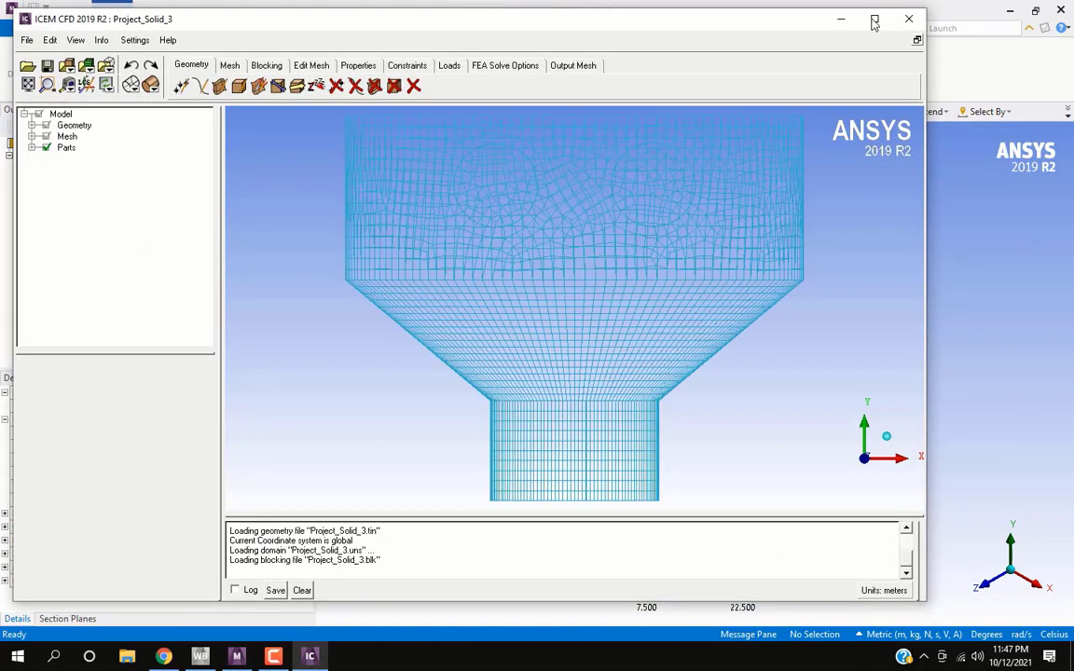
{"action": "left_click", "coordinate": [875, 20]}
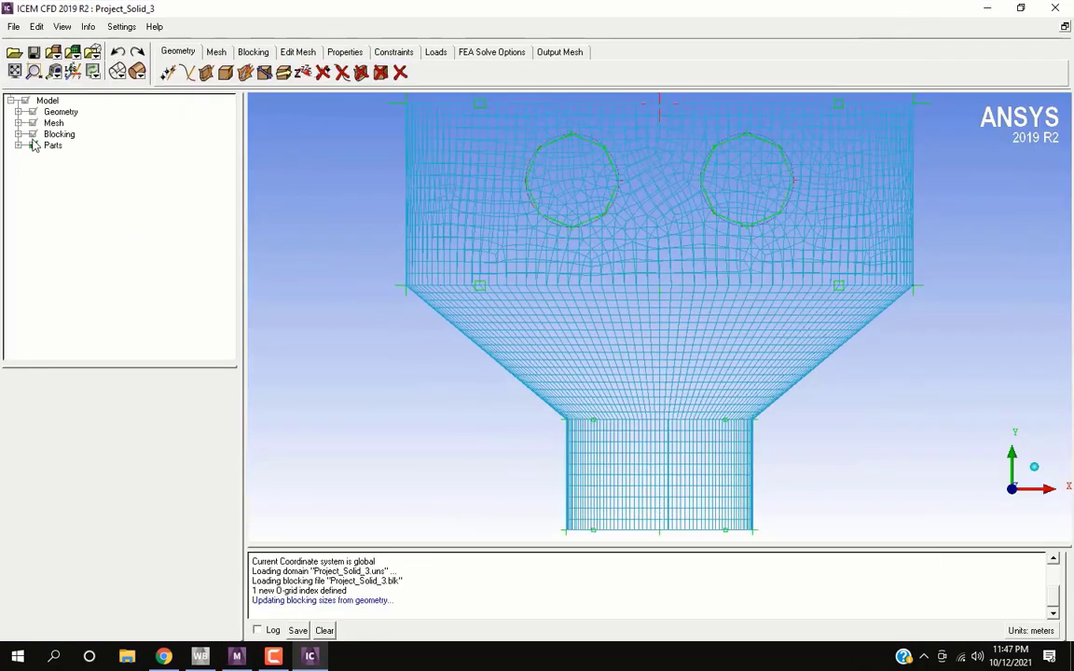
Hide the mesh in the ICEM CFD model display so the cyclone's geometry and blocking can be viewed at an angle.
{"action": "left_click", "coordinate": [32, 123]}
{"action": "left_click_drag", "start_coordinate": [537, 366], "coordinate": [782, 446]}
{"action": "scroll", "coordinate": [781, 447], "scroll_direction": "down", "scroll_amount": 3}
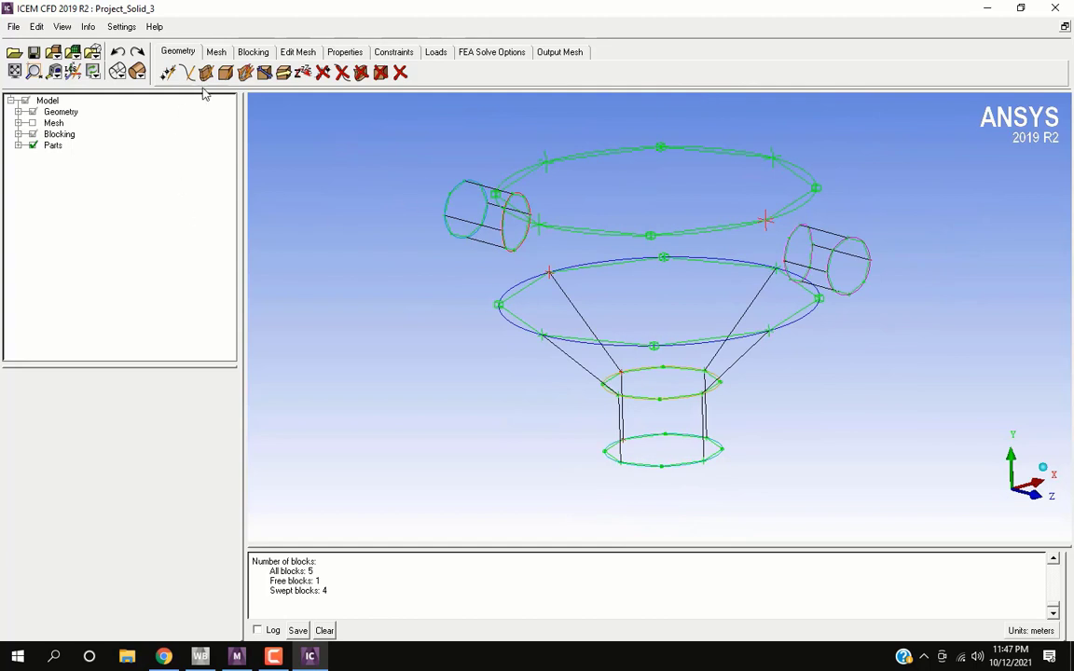
Load the replay script file Project_Solid_3.rpl into Replay Control.
{"action": "left_click", "coordinate": [254, 52]}
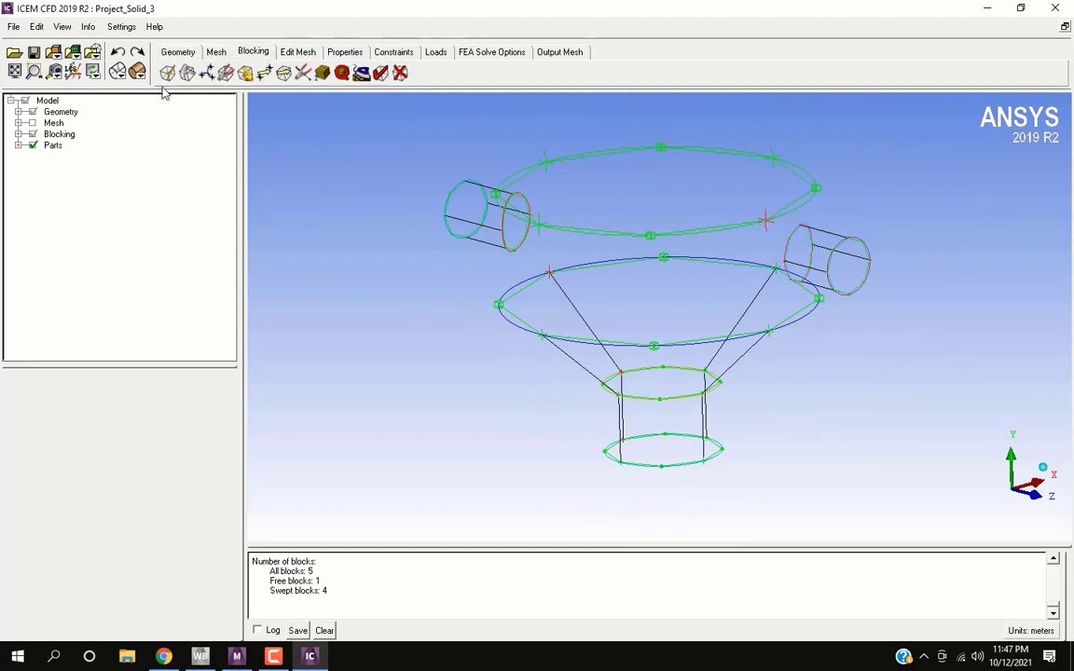
{"action": "left_click", "coordinate": [14, 27]}
{"action": "mouse_move", "coordinate": [45, 286]}
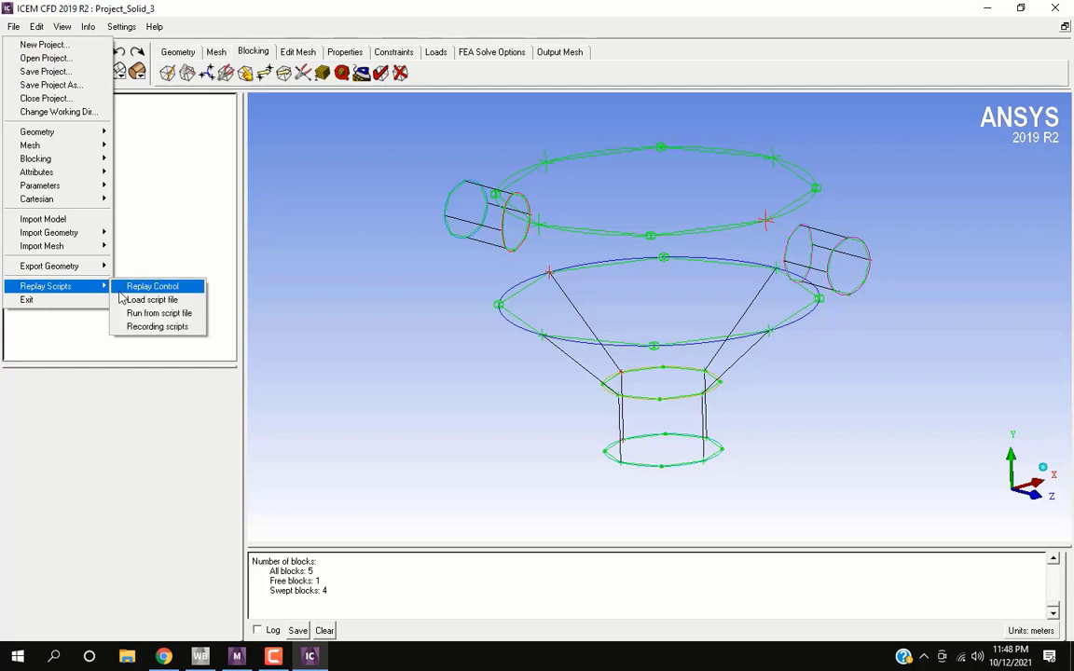
{"action": "left_click", "coordinate": [184, 300]}
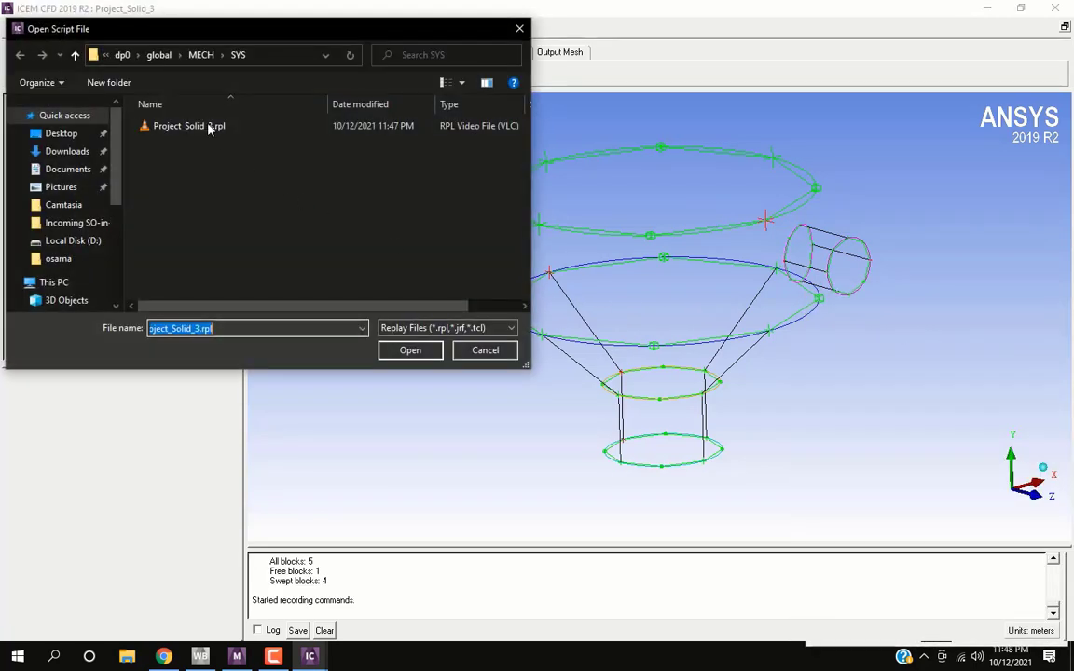
{"action": "left_click", "coordinate": [202, 125]}
{"action": "left_click", "coordinate": [410, 351]}
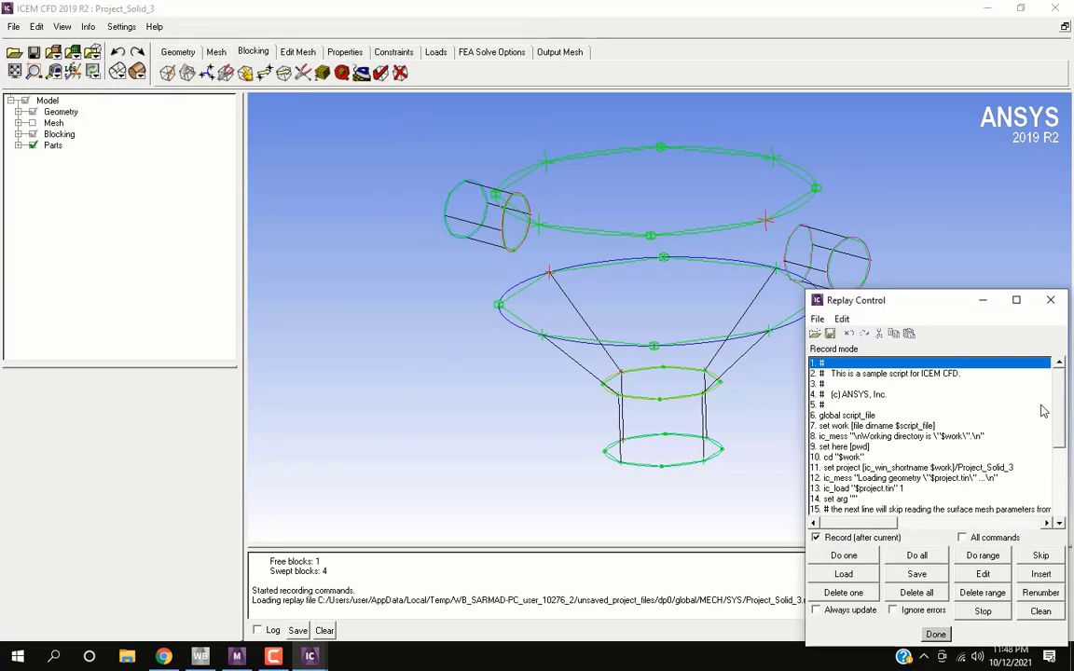
Insert an empty line below the "Please add your scripting commands here" line of the replay script and minimize Replay Control.
{"action": "scroll", "coordinate": [1044, 411], "scroll_direction": "down", "scroll_amount": 5}
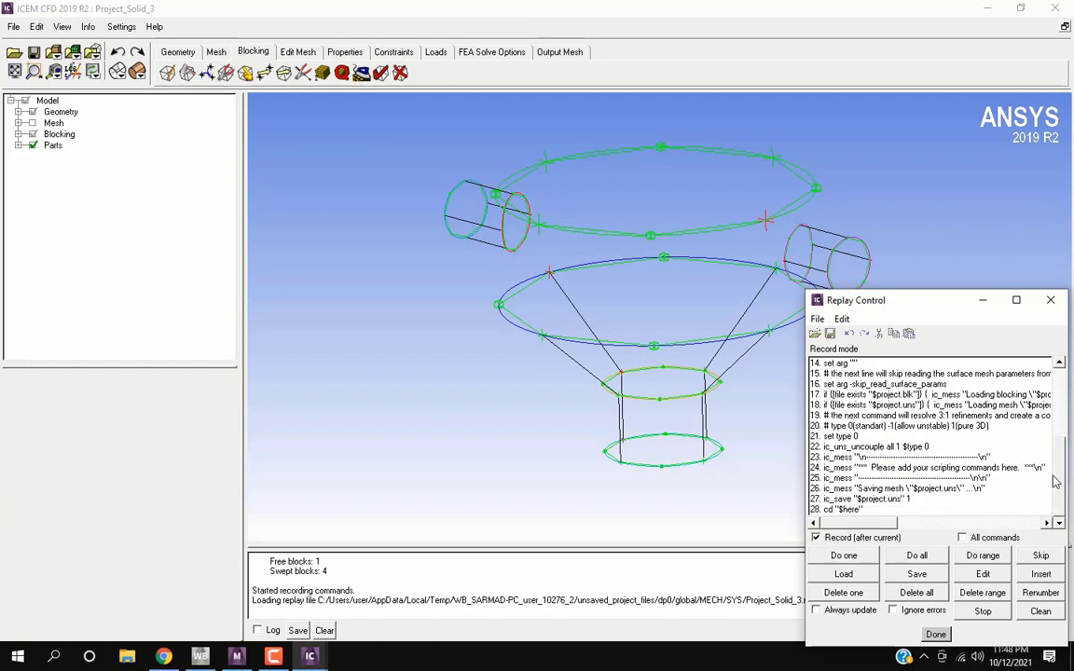
{"action": "left_click", "coordinate": [982, 470]}
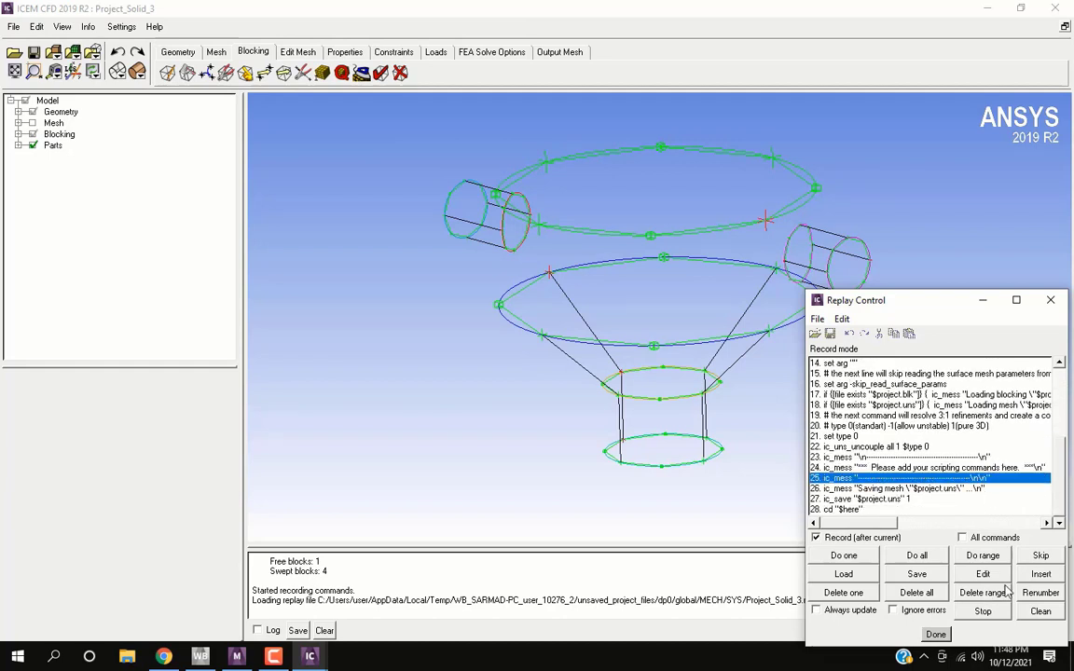
{"action": "left_click", "coordinate": [1041, 574]}
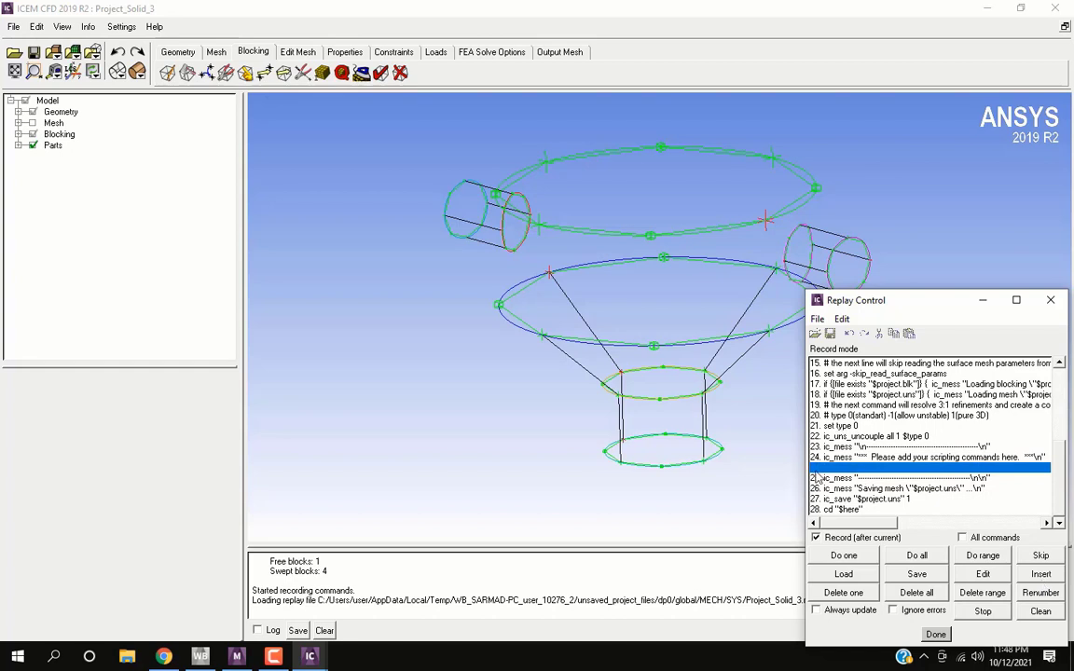
{"action": "left_click", "coordinate": [983, 300]}
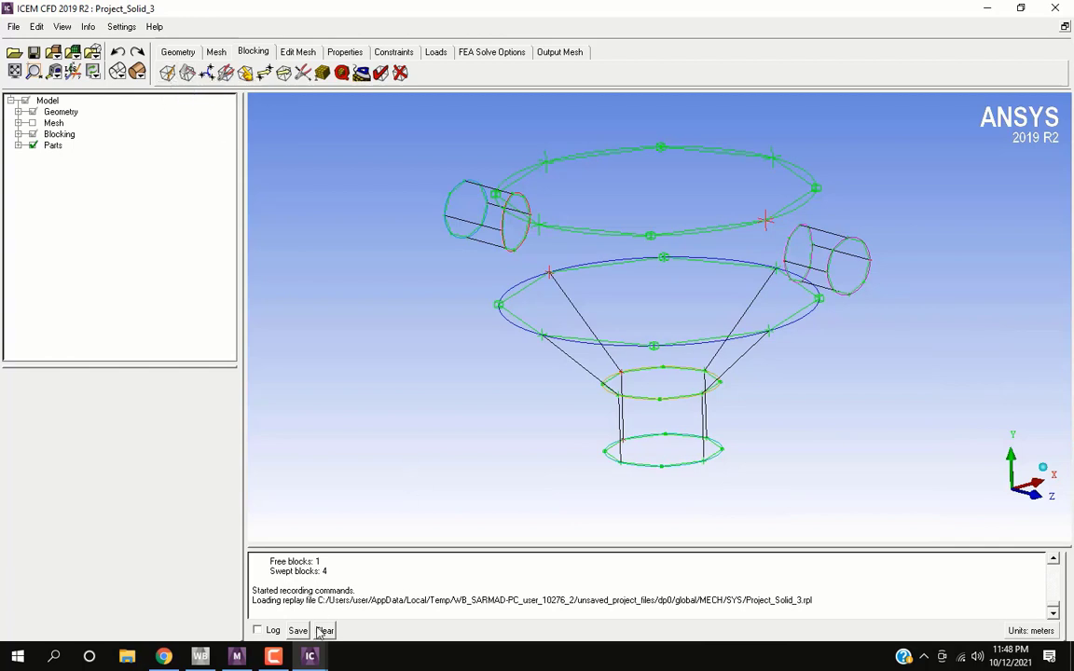
Initialize a 3D Bounding Box block in part CREATED_MATERIAL around the whole geometry, replacing the existing blocking.
{"action": "mouse_move", "coordinate": [309, 655]}
{"action": "left_click", "coordinate": [168, 74]}
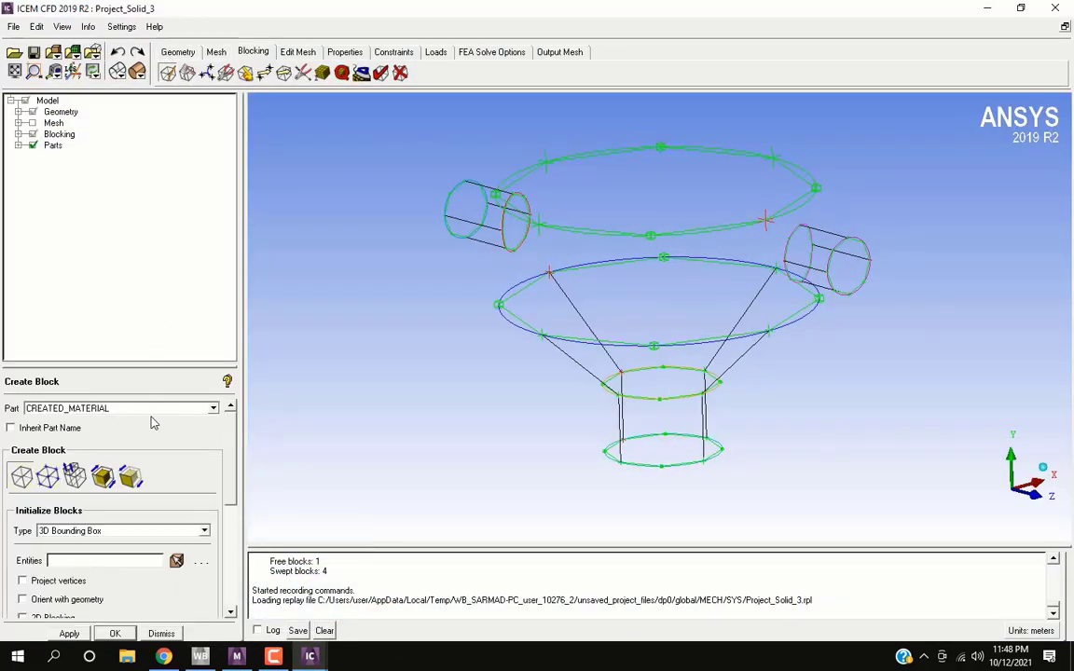
{"action": "left_click", "coordinate": [117, 634]}
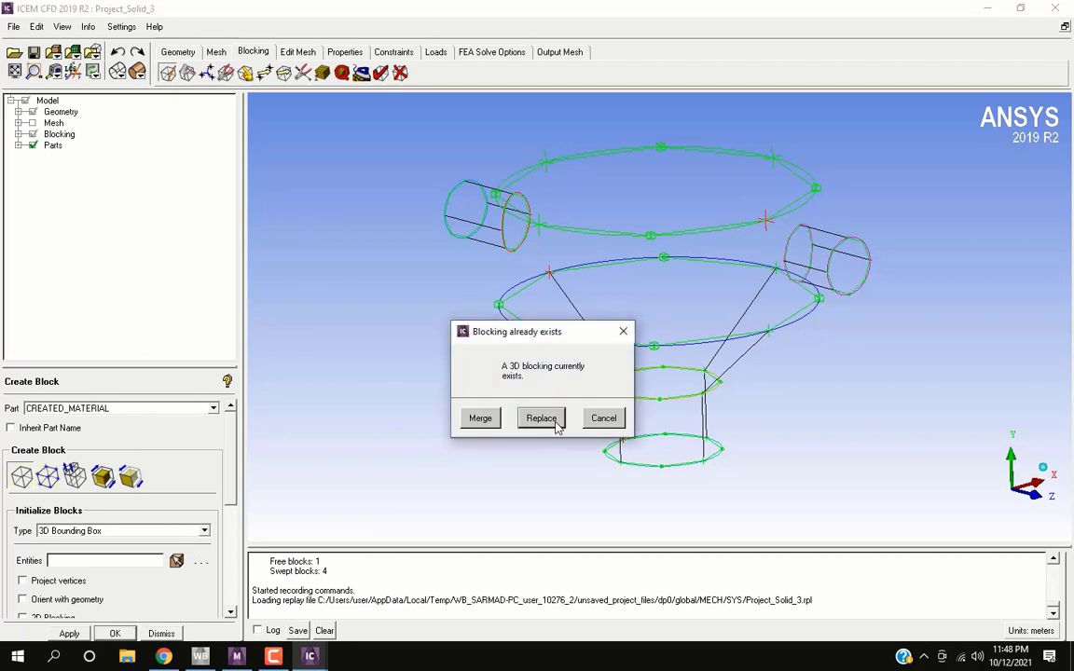
{"action": "left_click", "coordinate": [540, 419]}
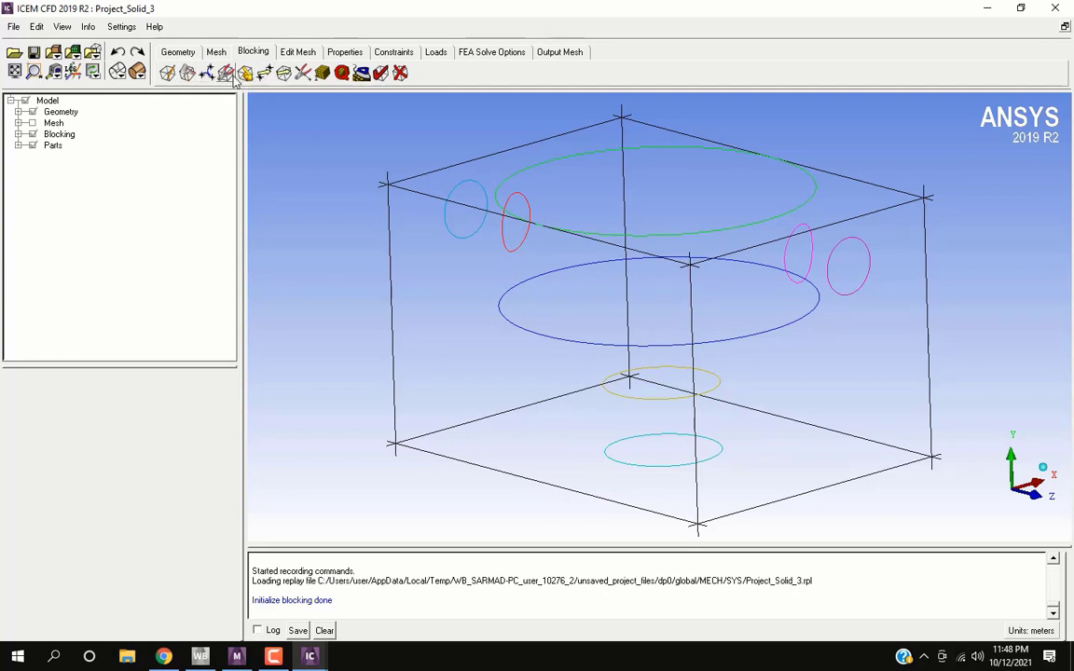
Associate the four top edges of the block with the large circular curve at the cyclone's top.
{"action": "left_click", "coordinate": [245, 74]}
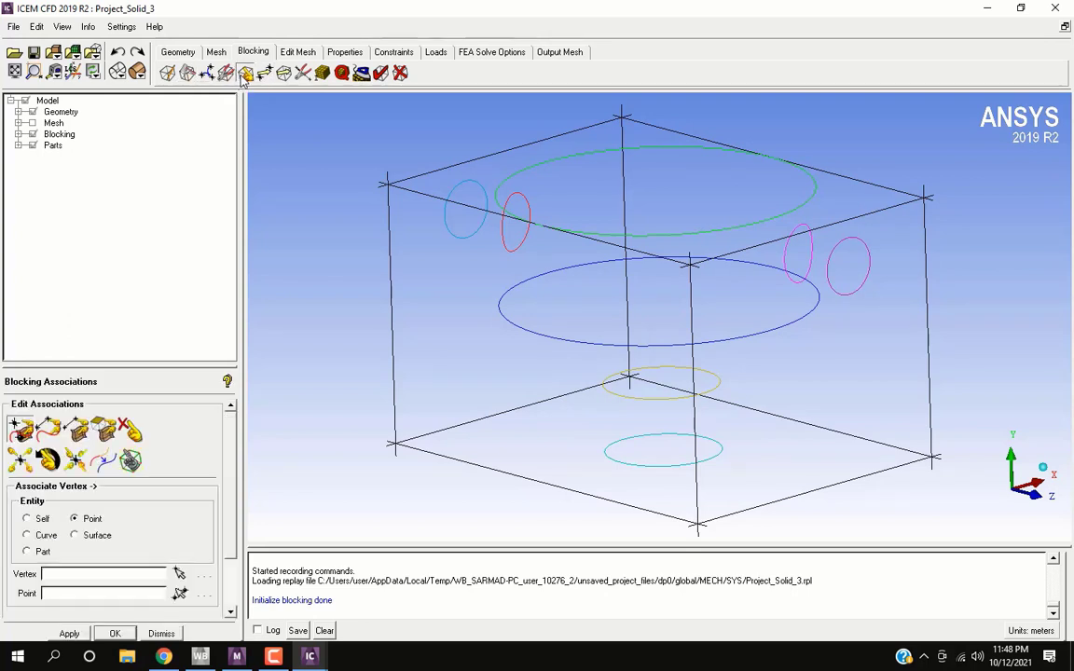
{"action": "left_click", "coordinate": [49, 432]}
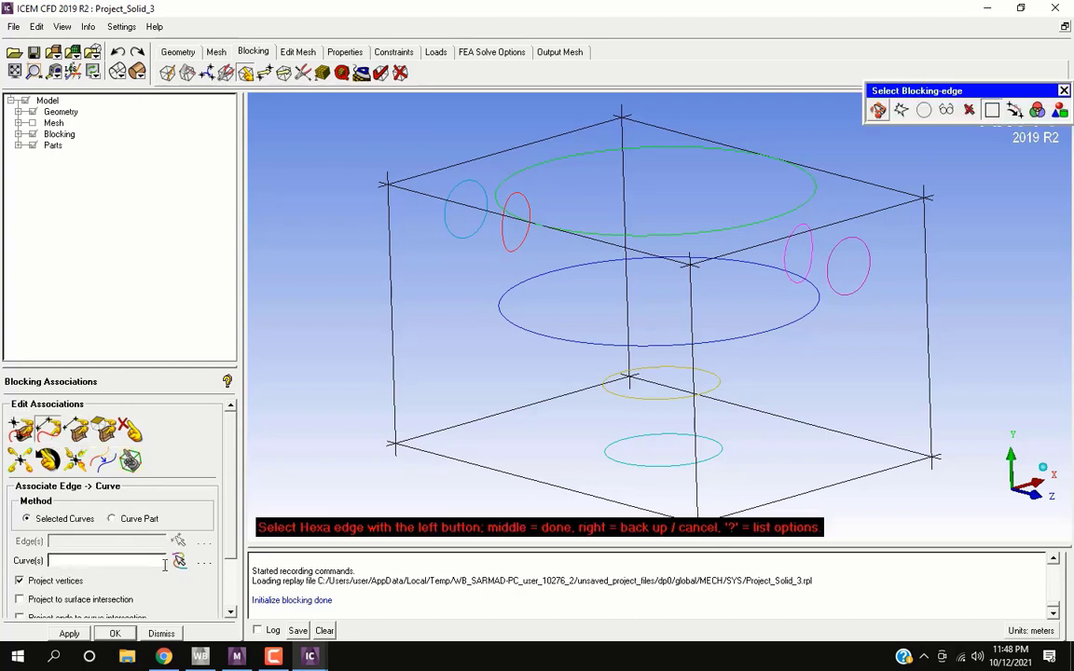
{"action": "left_click", "coordinate": [708, 258]}
{"action": "left_click", "coordinate": [555, 228]}
{"action": "left_click", "coordinate": [722, 135]}
{"action": "left_click", "coordinate": [611, 120]}
{"action": "middle_click", "coordinate": [720, 126]}
{"action": "left_click", "coordinate": [751, 155]}
{"action": "middle_click", "coordinate": [942, 265]}
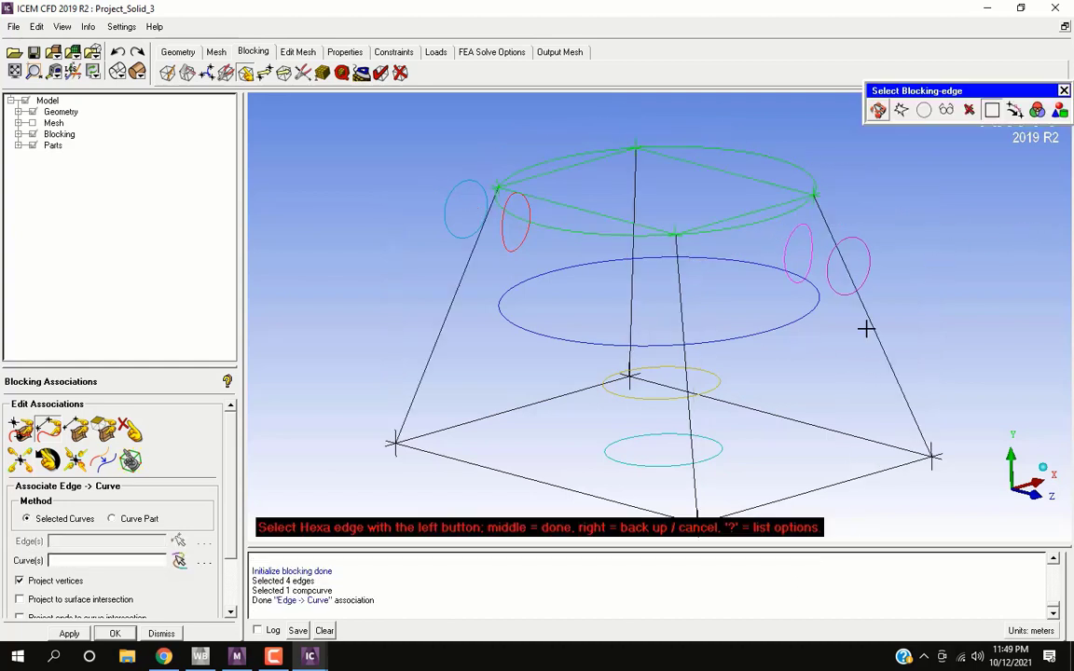
Associate the four bottom edges of the block with the small circular curve at the cyclone's outlet.
{"action": "left_click", "coordinate": [859, 478]}
{"action": "left_click", "coordinate": [852, 439]}
{"action": "left_click", "coordinate": [522, 472]}
{"action": "left_click", "coordinate": [517, 408]}
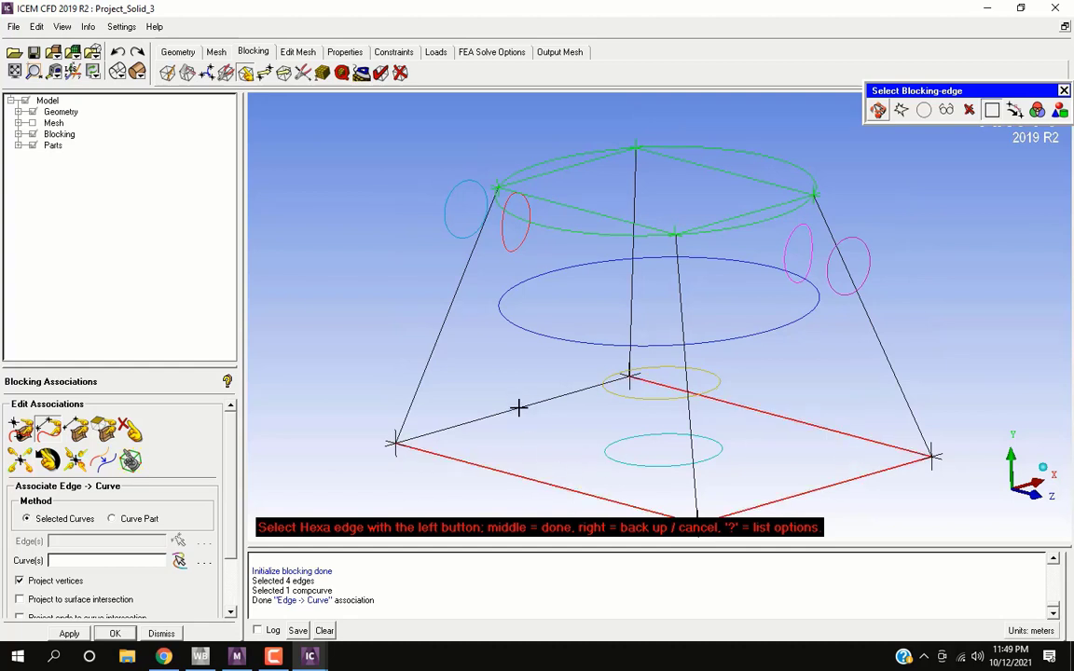
{"action": "middle_click", "coordinate": [578, 444]}
{"action": "left_click", "coordinate": [606, 443]}
{"action": "middle_click", "coordinate": [568, 446]}
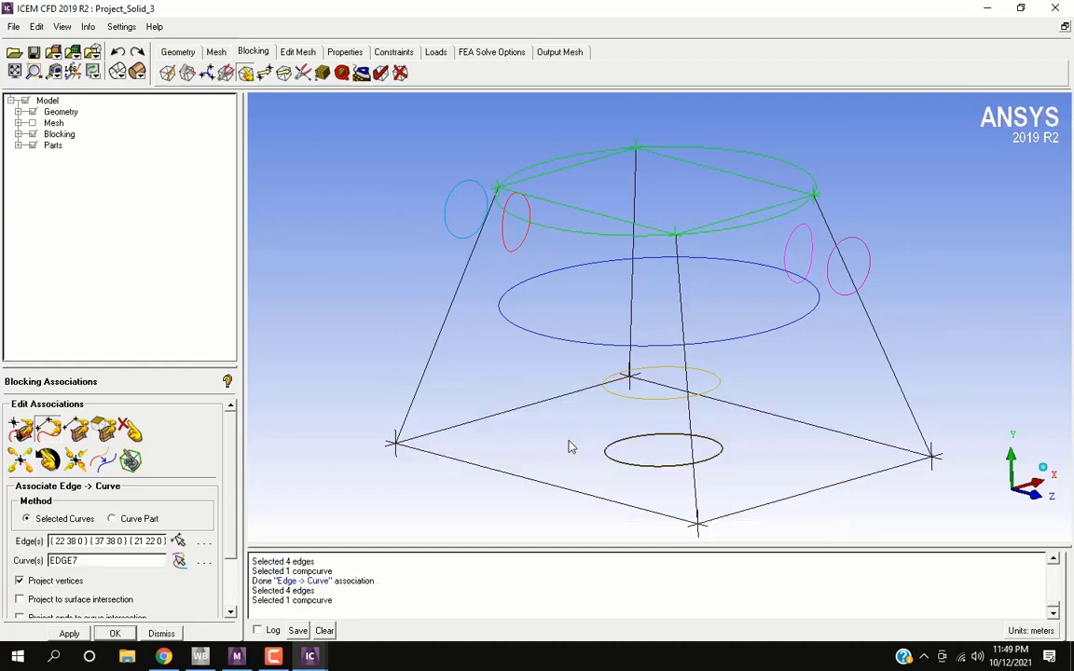
With Project vertices enabled, split the block across its height near the cone's upper and lower circles, at about 0.65 and 0.45.
{"action": "left_click", "coordinate": [187, 74]}
{"action": "left_click", "coordinate": [20, 429]}
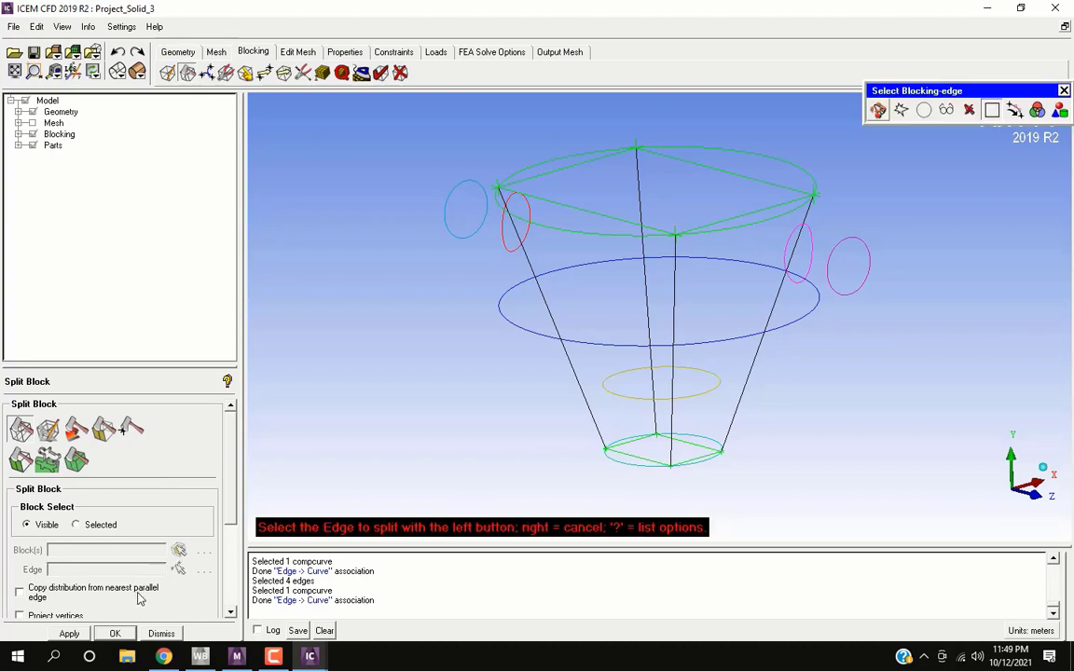
{"action": "left_click", "coordinate": [19, 617]}
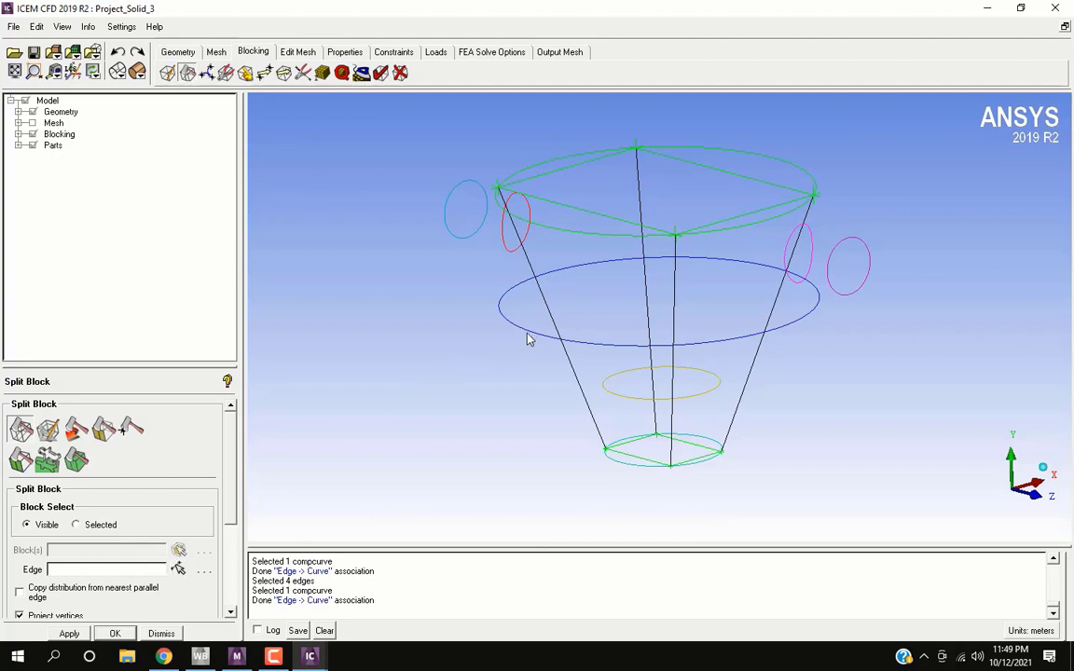
{"action": "left_click", "coordinate": [178, 569]}
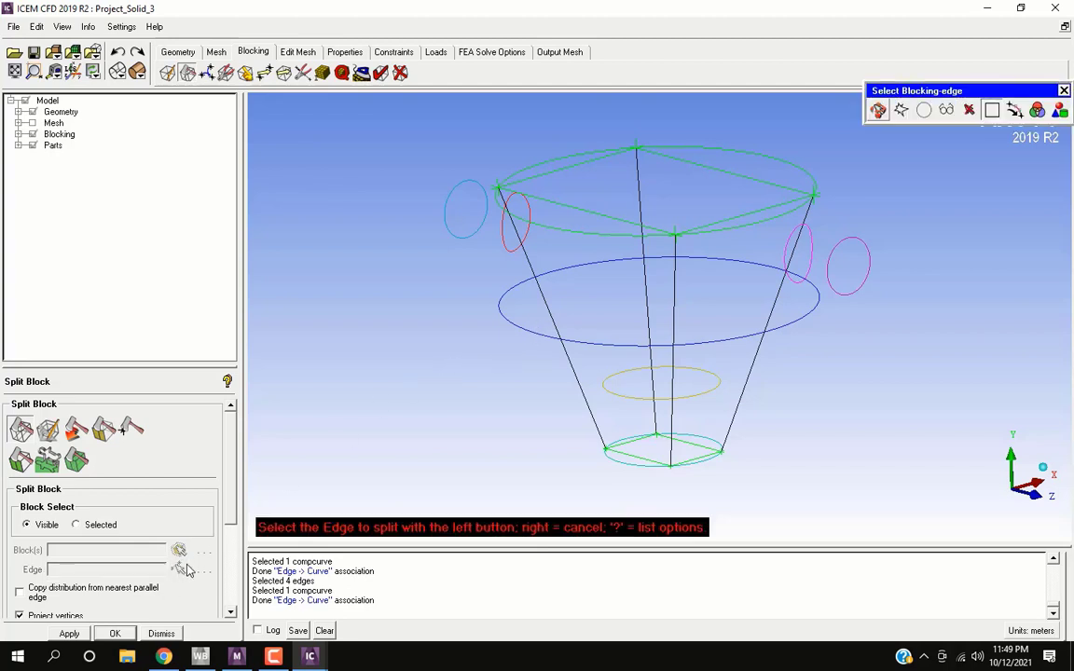
{"action": "left_click", "coordinate": [539, 278]}
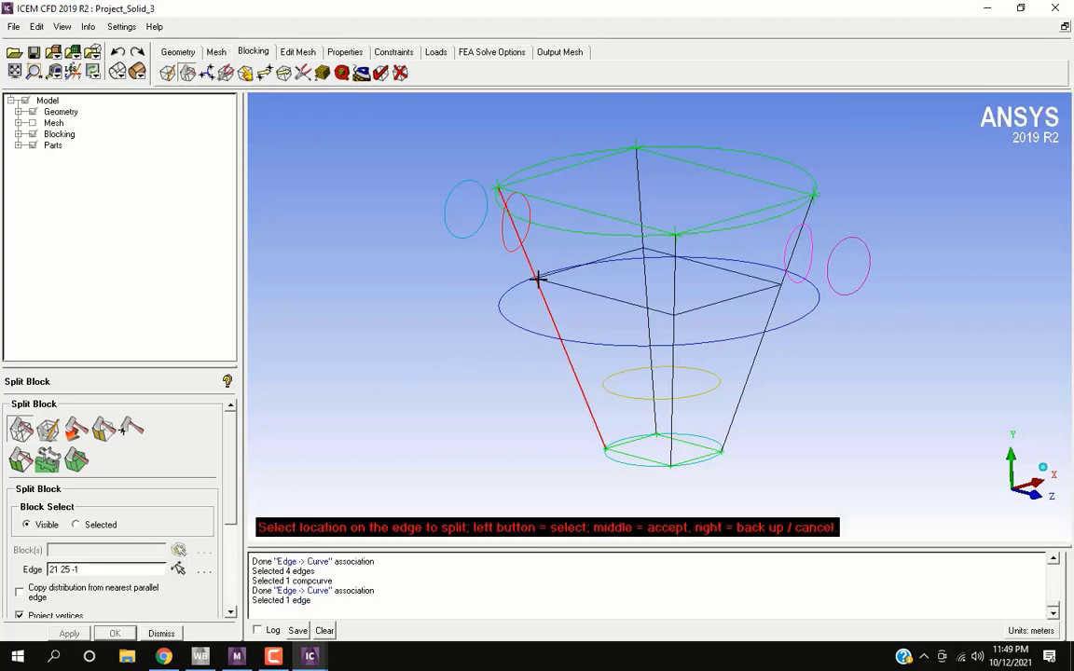
{"action": "middle_click", "coordinate": [503, 371]}
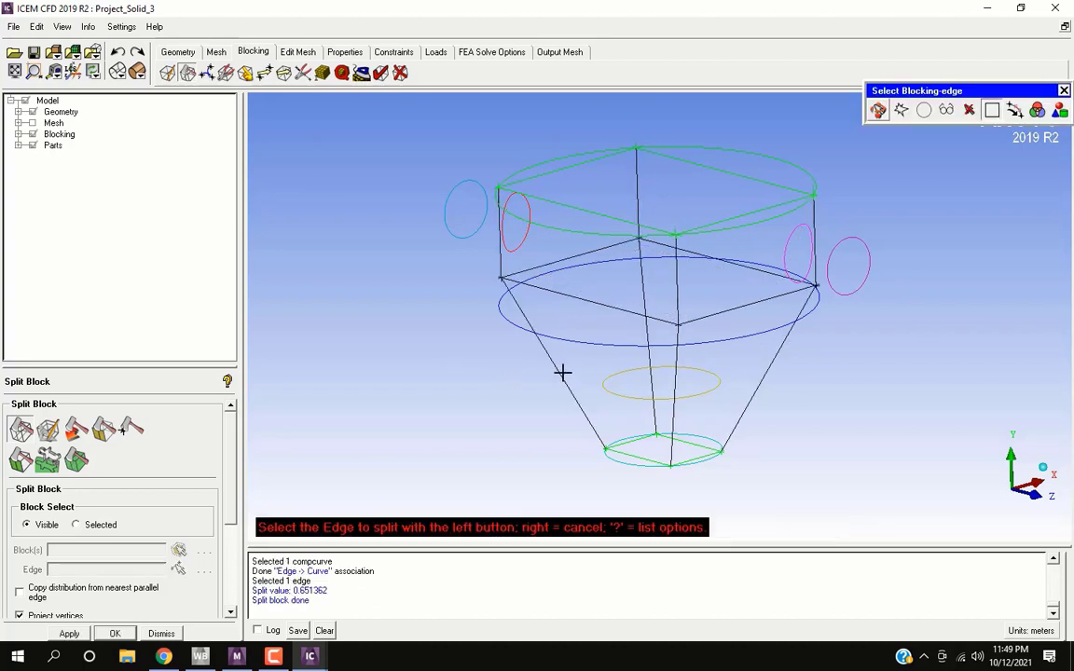
{"action": "left_click", "coordinate": [562, 373]}
{"action": "middle_click", "coordinate": [528, 389]}
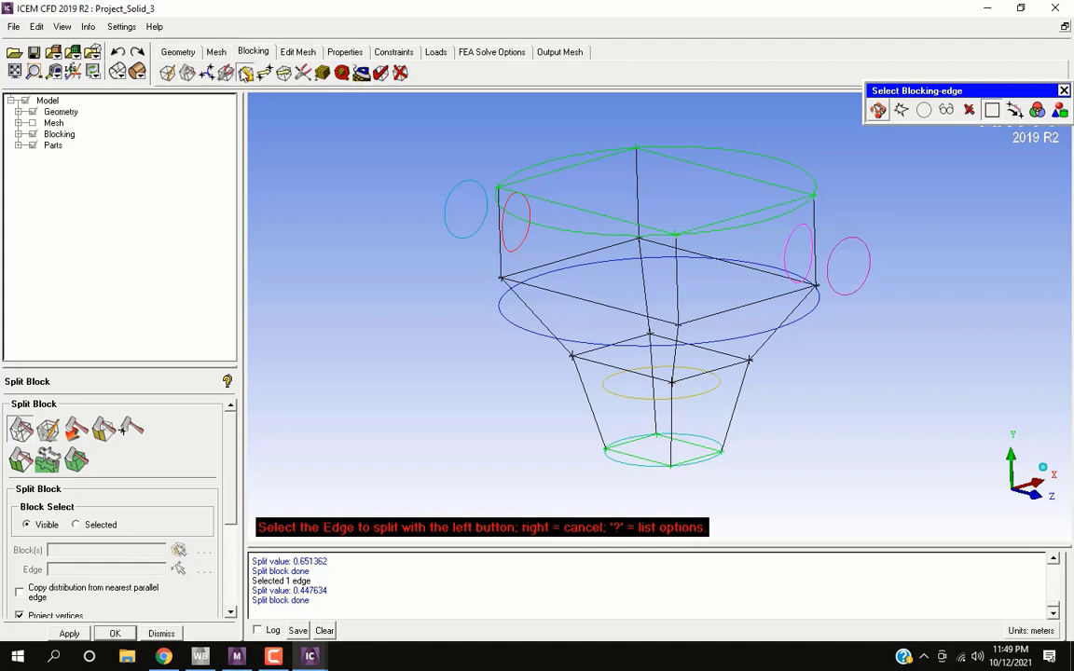
Associate the four edges of the upper split with the large circular curve where the cone begins.
{"action": "left_click", "coordinate": [244, 72]}
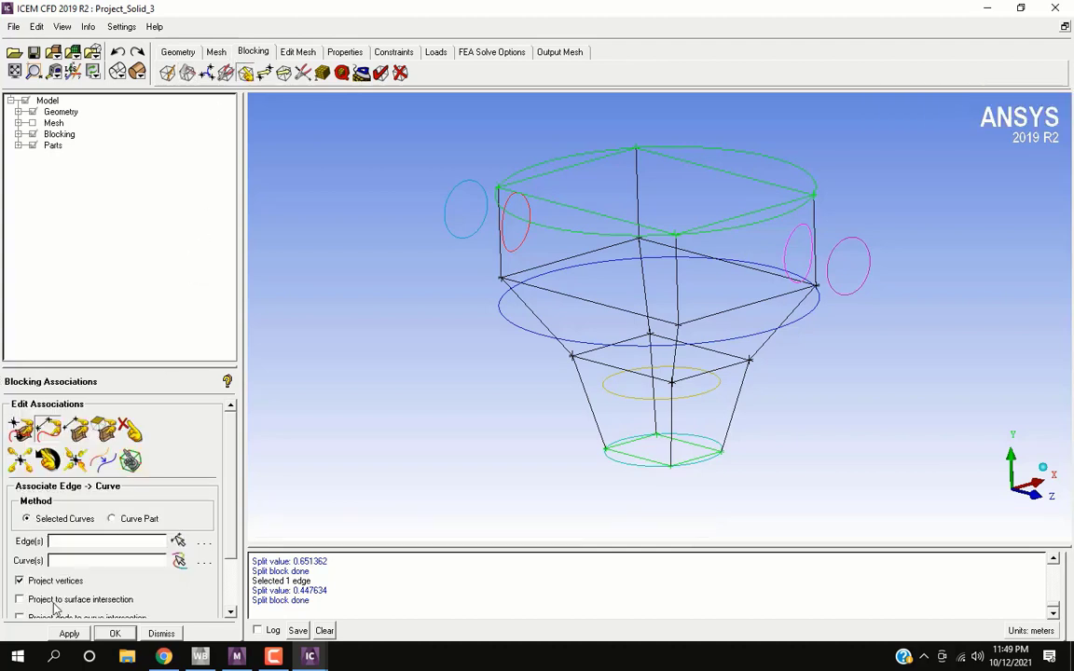
{"action": "left_click", "coordinate": [178, 541]}
{"action": "left_click", "coordinate": [564, 294]}
{"action": "left_click", "coordinate": [611, 248]}
{"action": "left_click", "coordinate": [661, 244]}
{"action": "left_click", "coordinate": [765, 300]}
{"action": "middle_click", "coordinate": [798, 308]}
{"action": "left_click", "coordinate": [820, 315]}
{"action": "middle_click", "coordinate": [793, 313]}
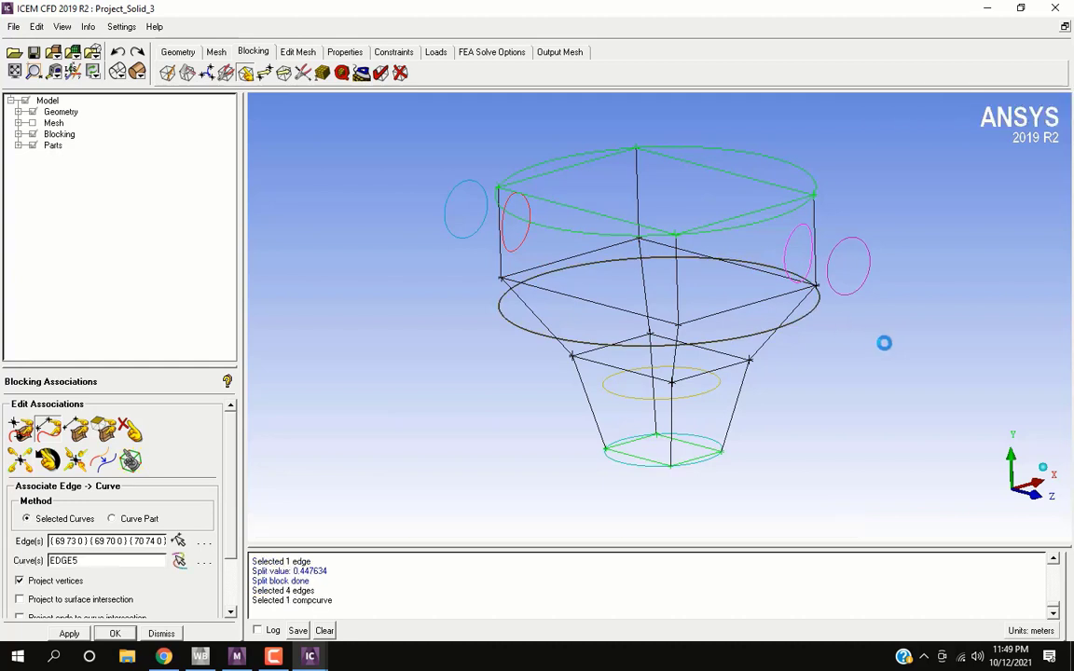
Associate the four edges of the lower split with the small circular curve at the cone's lower end.
{"action": "left_click", "coordinate": [739, 362]}
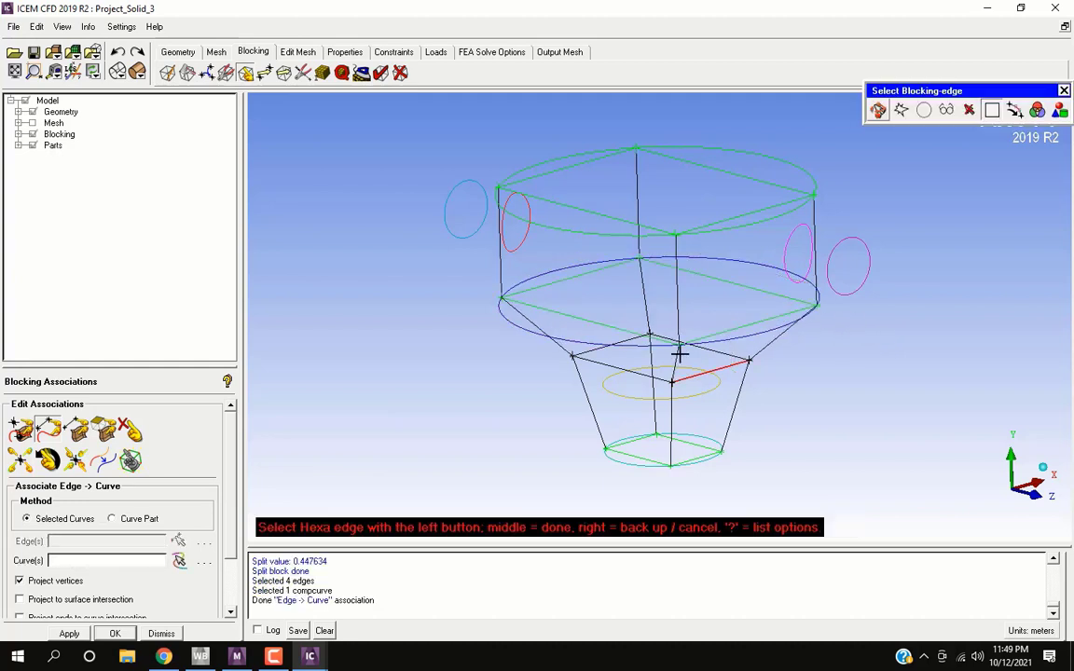
{"action": "middle_click", "coordinate": [550, 387]}
{"action": "left_click", "coordinate": [579, 394]}
{"action": "middle_click", "coordinate": [579, 394]}
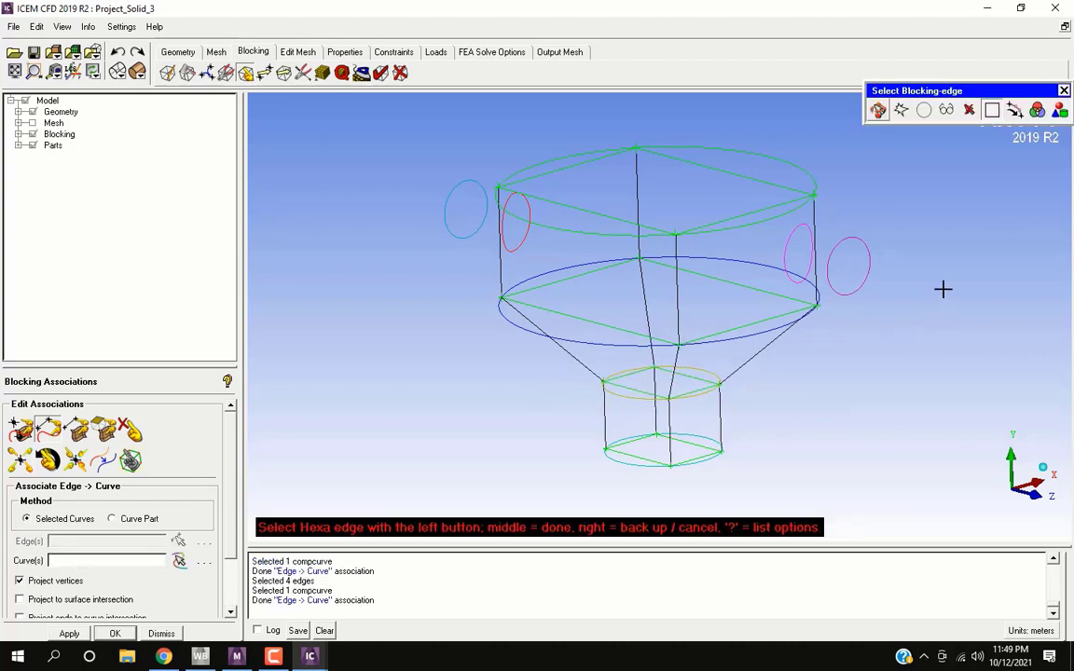
{"action": "left_click", "coordinate": [1064, 90]}
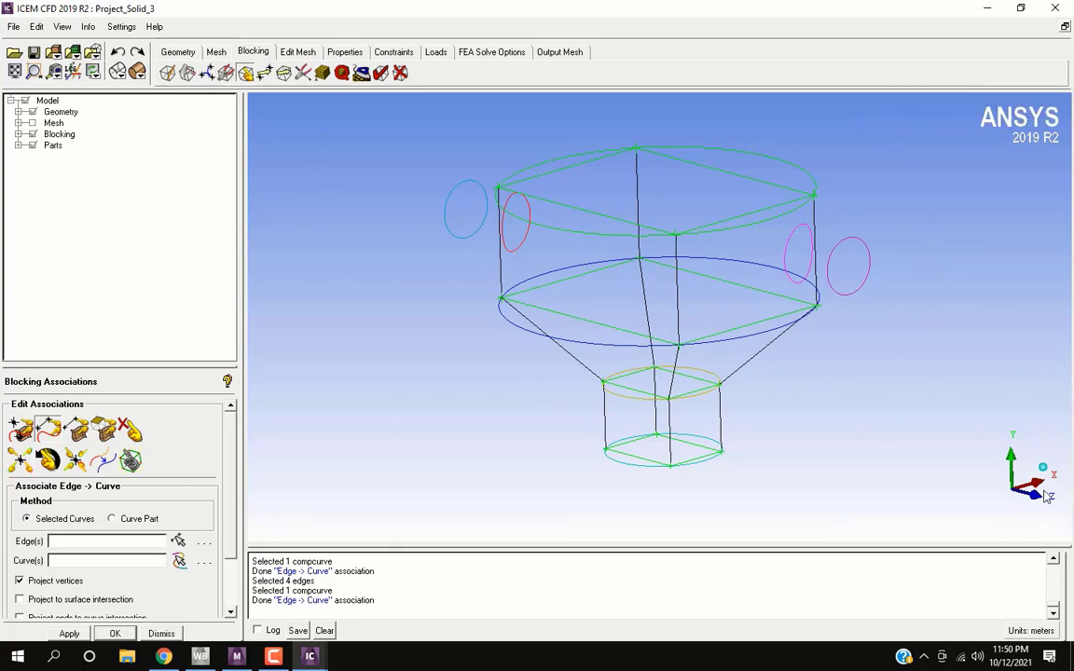
Split the upper block horizontally at the top and bottom of the inlet circles, at about 0.81 and 0.42, using the front view.
{"action": "left_click_drag", "start_coordinate": [933, 444], "coordinate": [1041, 503]}
{"action": "left_click", "coordinate": [1040, 502]}
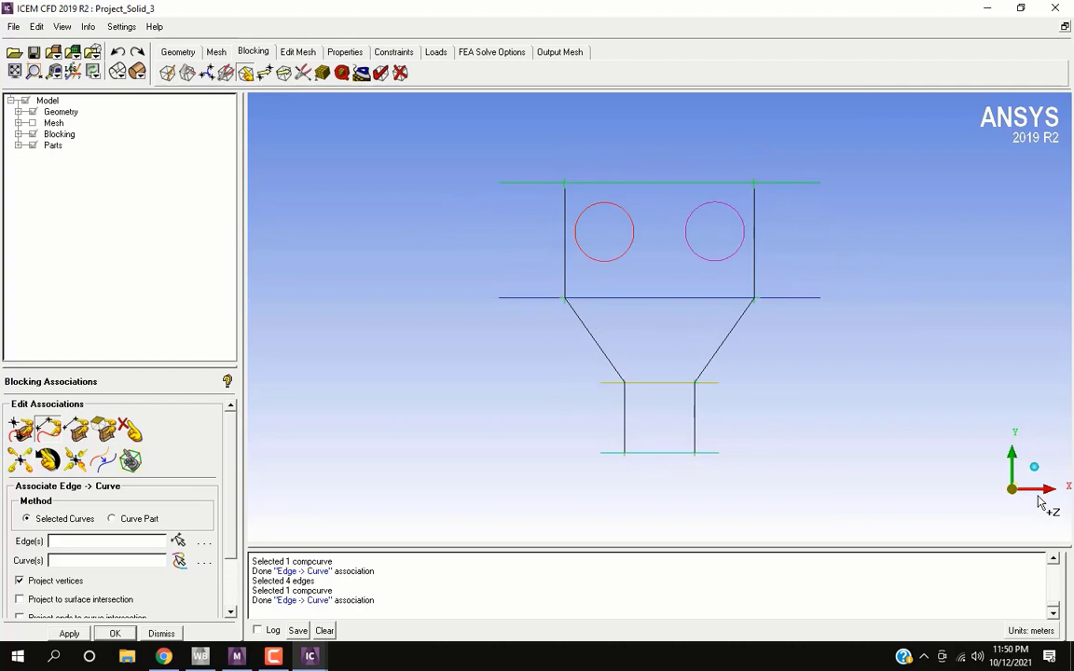
{"action": "left_click", "coordinate": [168, 72]}
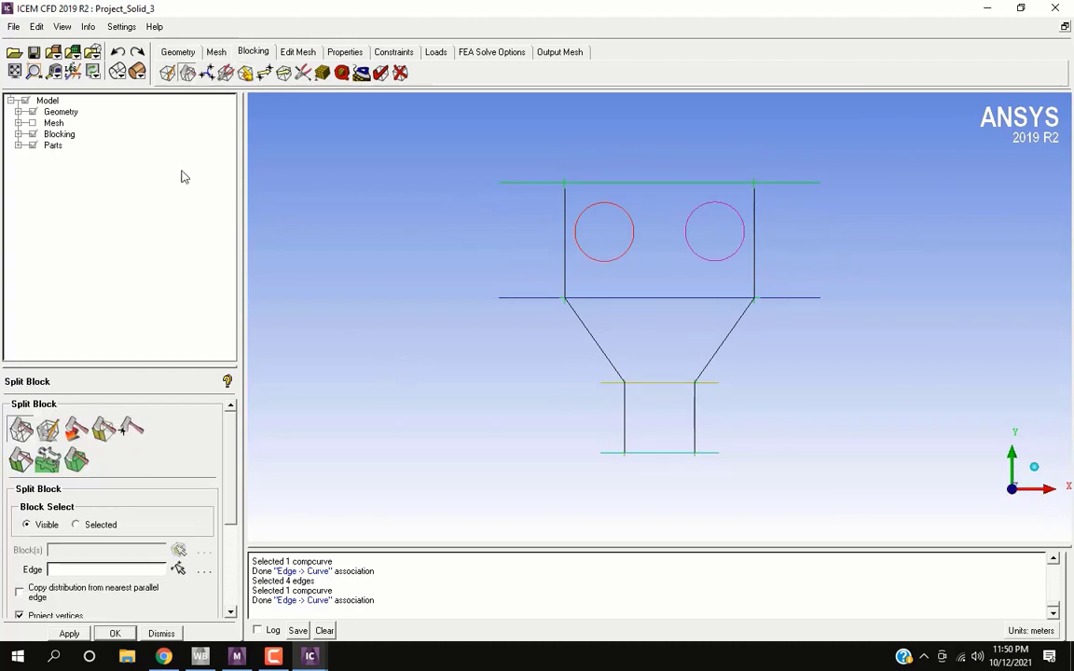
{"action": "left_click", "coordinate": [178, 569]}
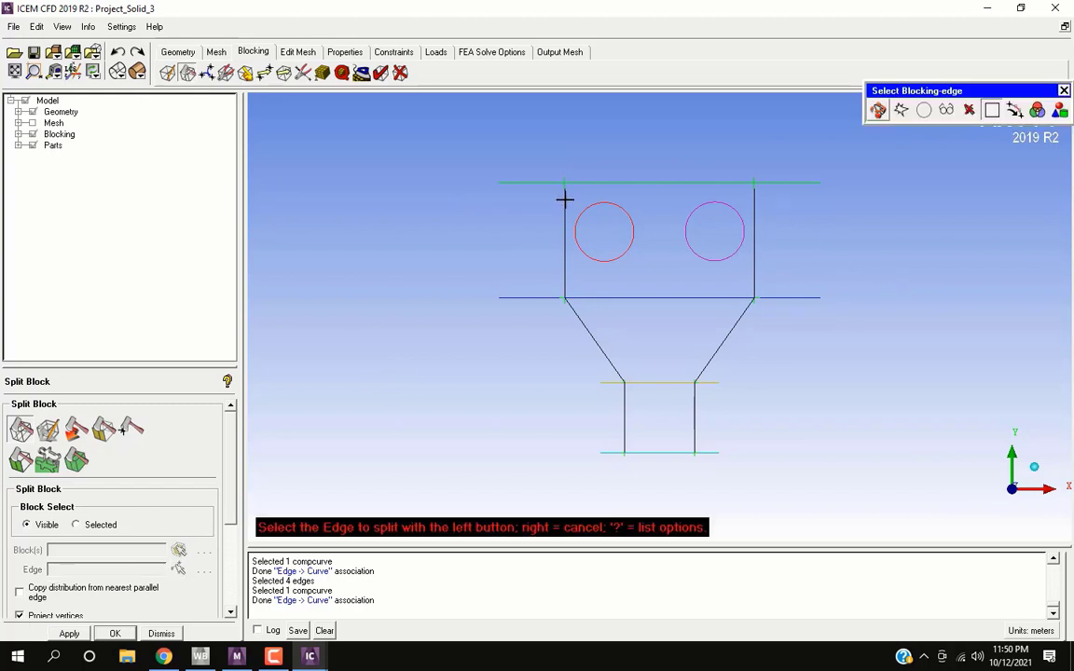
{"action": "left_click", "coordinate": [564, 200]}
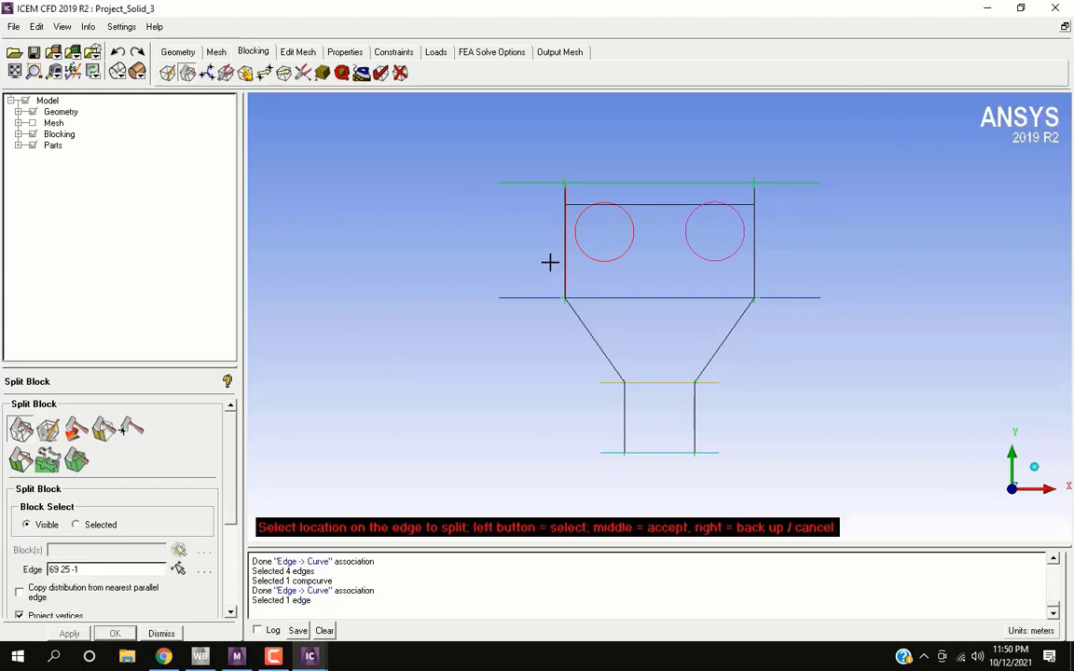
{"action": "left_click", "coordinate": [562, 246]}
{"action": "left_click", "coordinate": [563, 250]}
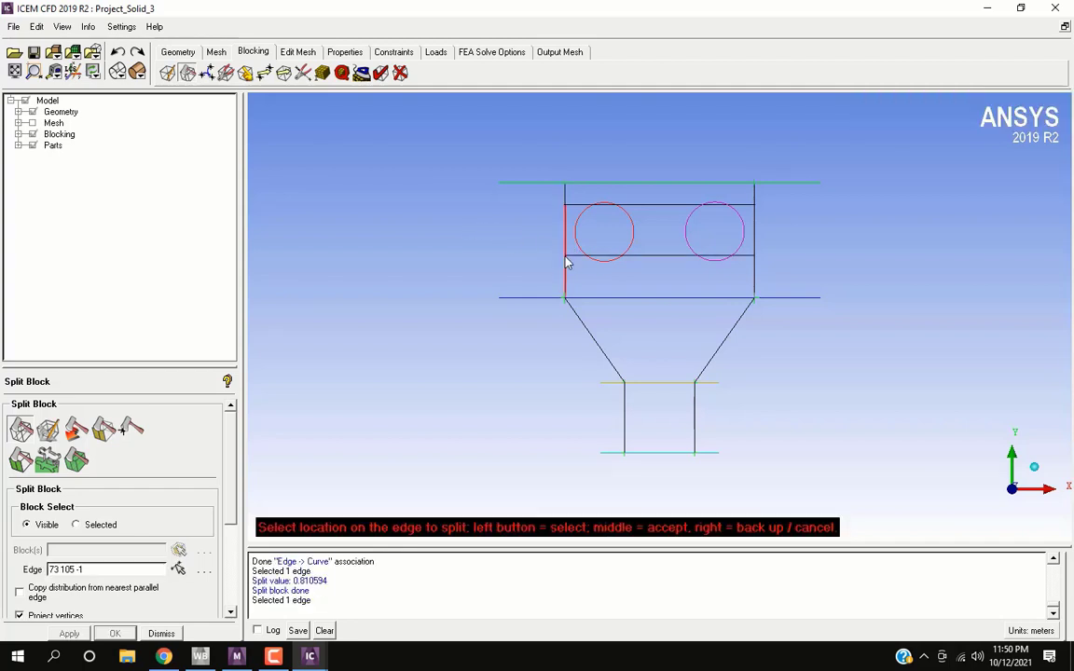
{"action": "left_click", "coordinate": [508, 262]}
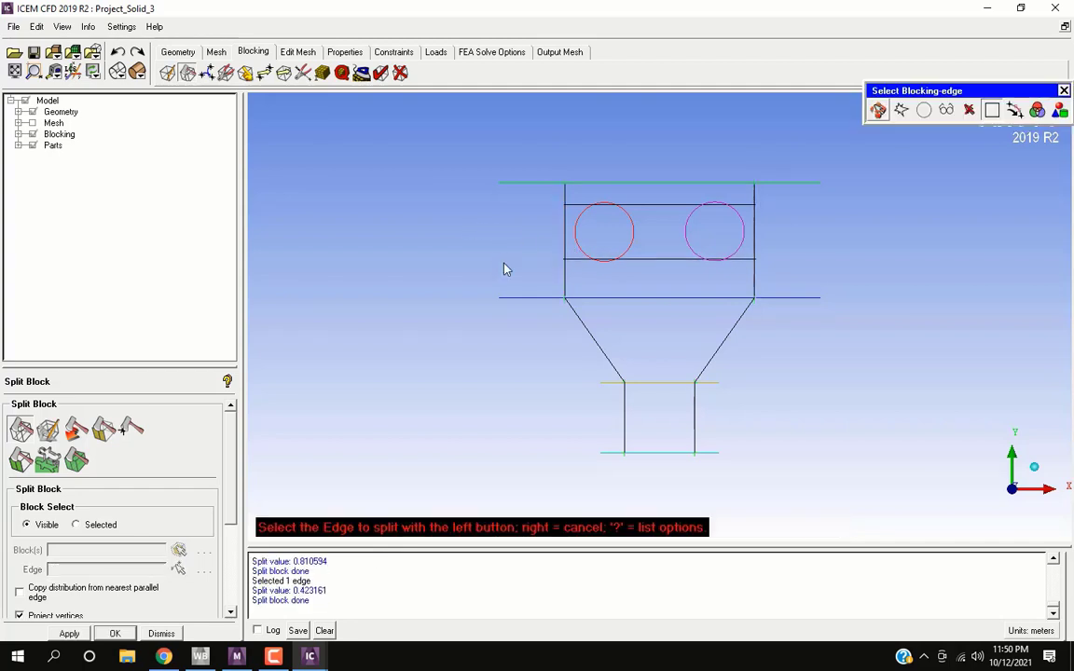
Disable Project vertices and split the blocking vertically at both sides of each inlet circle, at about 0.07, 0.29, 0.45 and 0.85.
{"action": "scroll", "coordinate": [109, 536], "scroll_direction": "down", "scroll_amount": 3}
{"action": "left_click", "coordinate": [19, 509]}
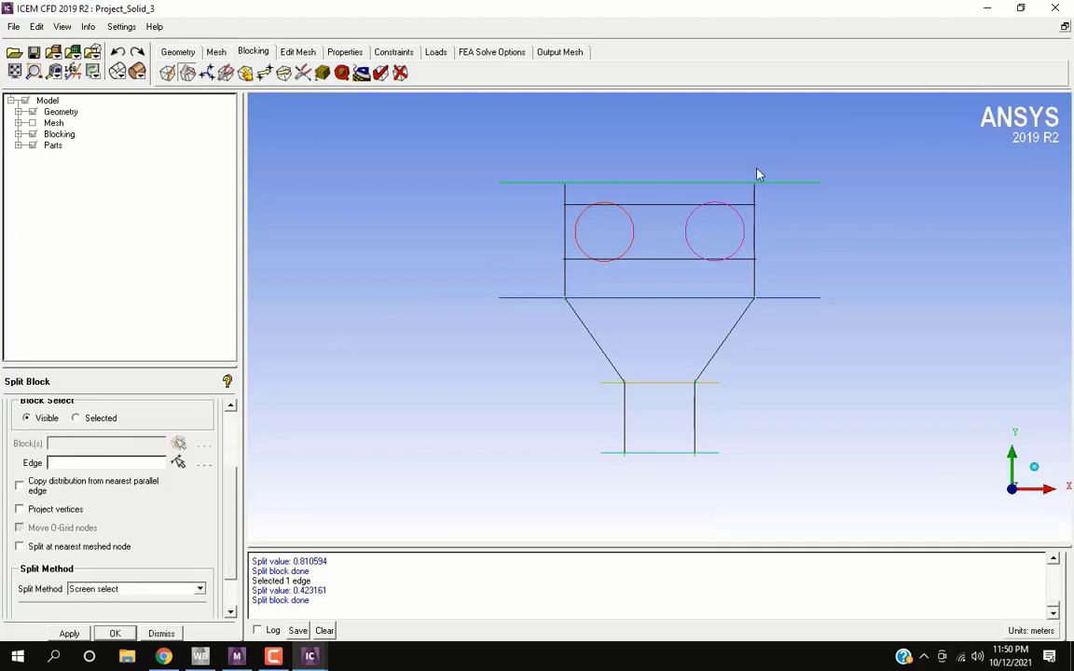
{"action": "left_click", "coordinate": [178, 463]}
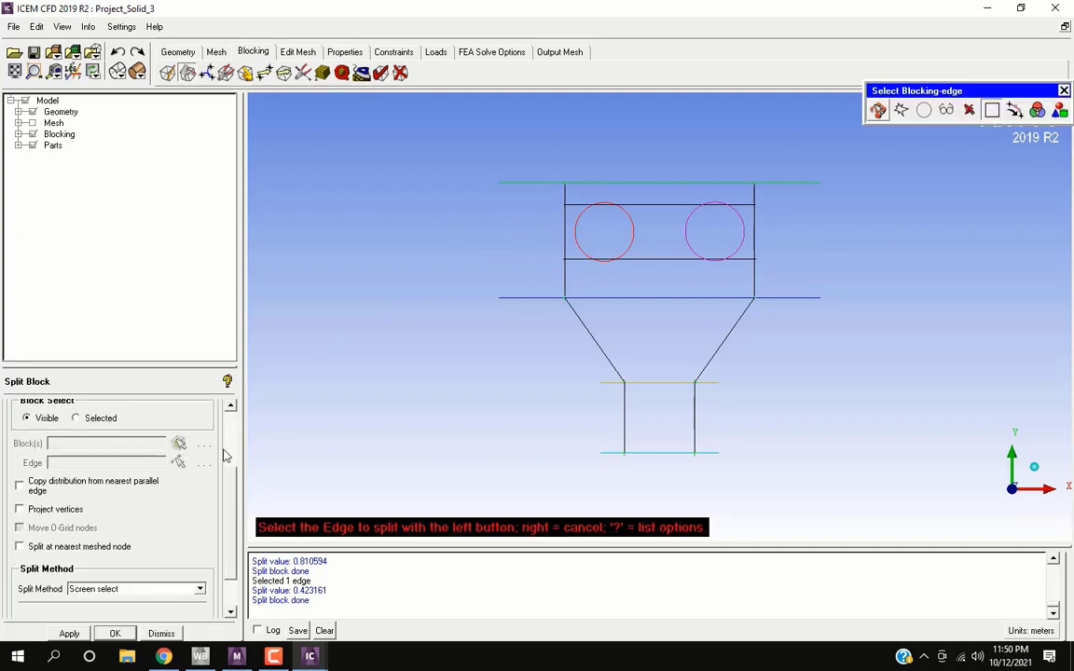
{"action": "left_click", "coordinate": [577, 206]}
{"action": "left_click", "coordinate": [622, 206]}
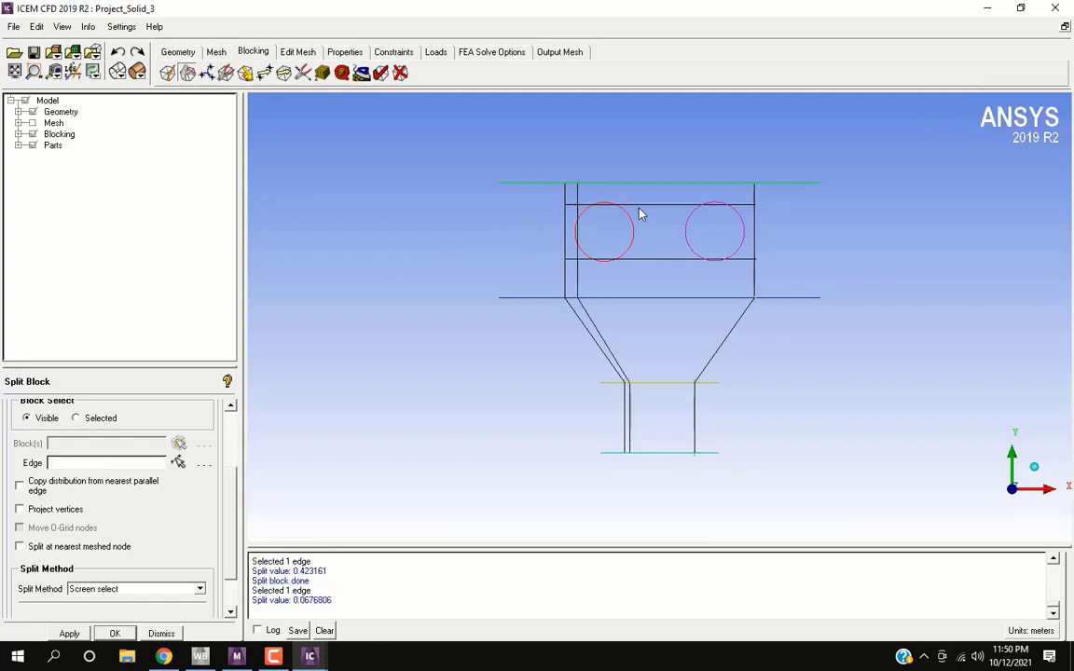
{"action": "left_click", "coordinate": [630, 204]}
{"action": "left_click", "coordinate": [630, 205]}
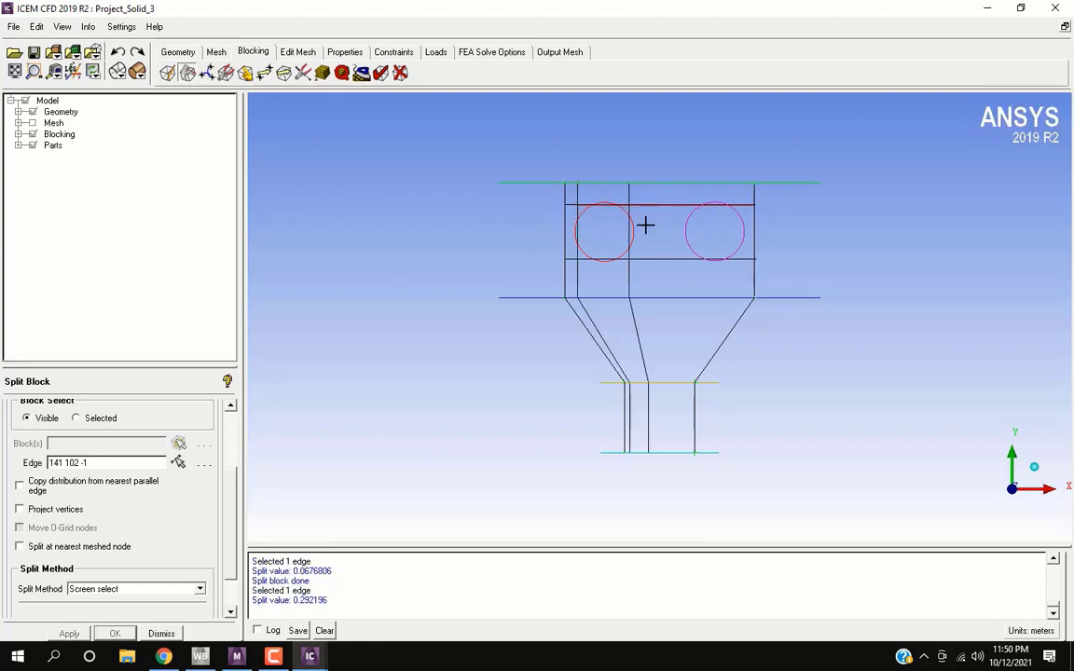
{"action": "left_click", "coordinate": [682, 204]}
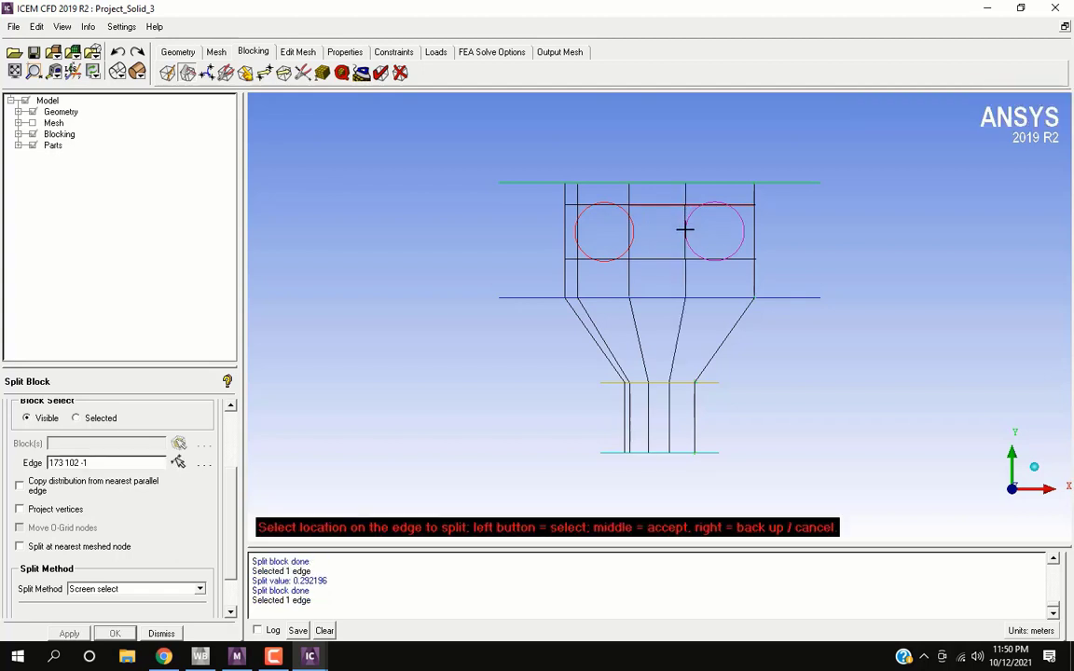
{"action": "left_click", "coordinate": [685, 207]}
{"action": "left_click", "coordinate": [718, 204]}
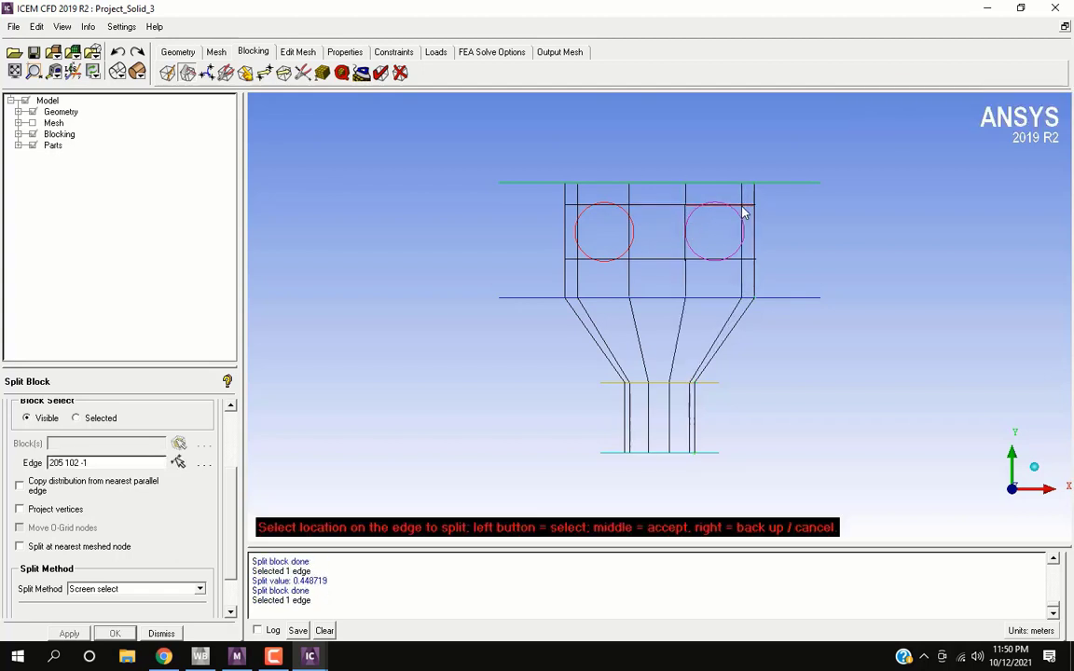
{"action": "left_click", "coordinate": [746, 214]}
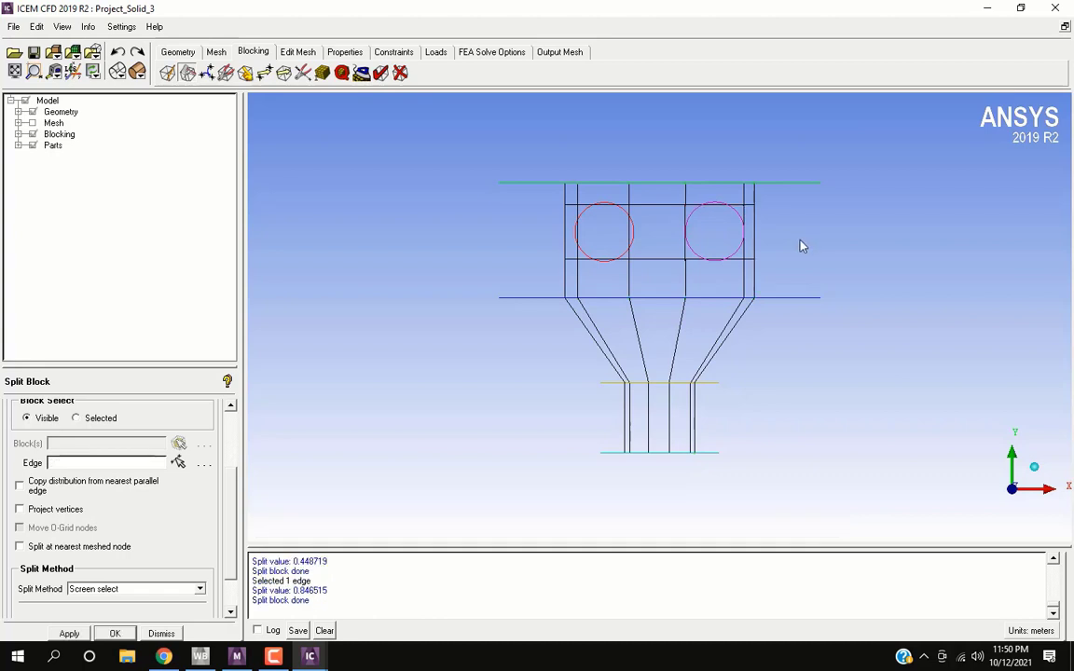
{"action": "left_click", "coordinate": [130, 634]}
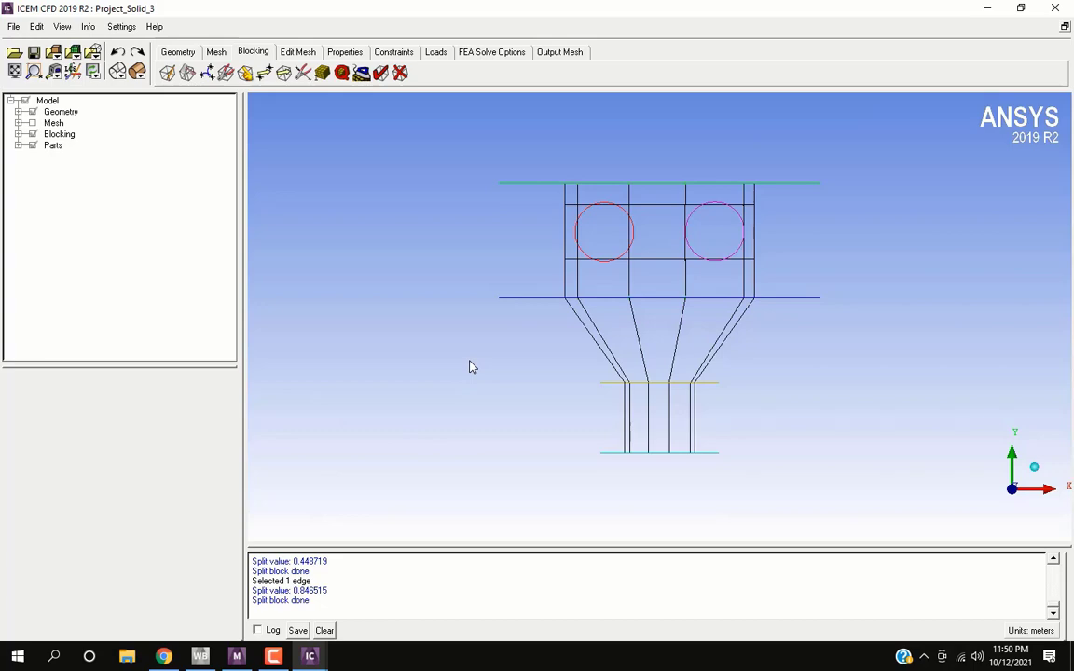
Extrude the two block faces at the inlet circles outward by a fixed distance of 5.
{"action": "left_click_drag", "start_coordinate": [472, 364], "coordinate": [629, 440]}
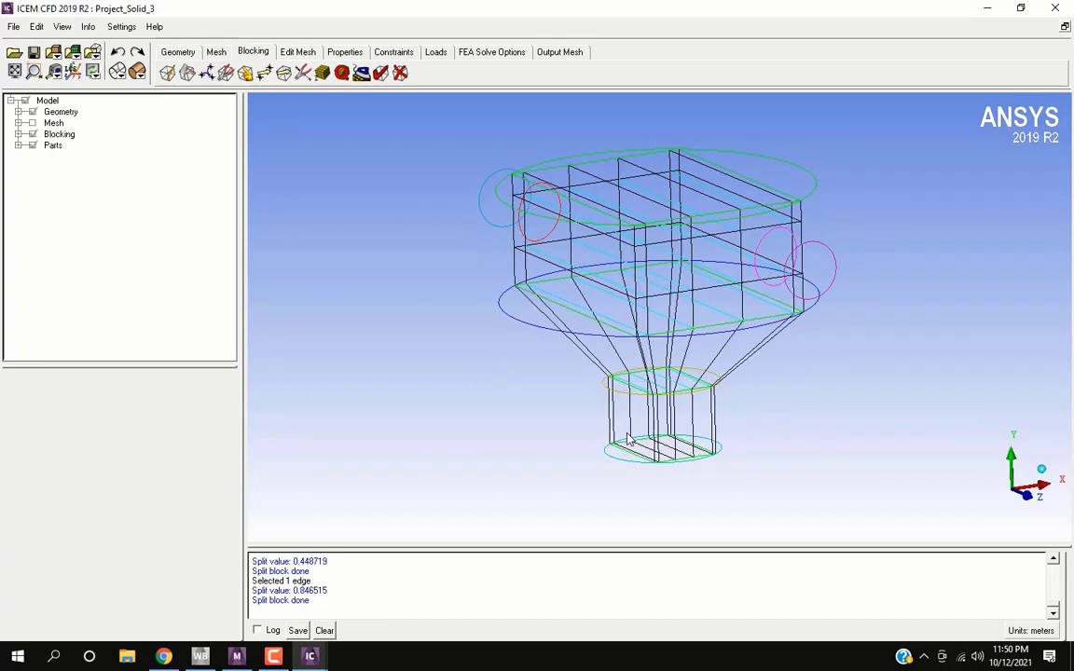
{"action": "left_click", "coordinate": [172, 74]}
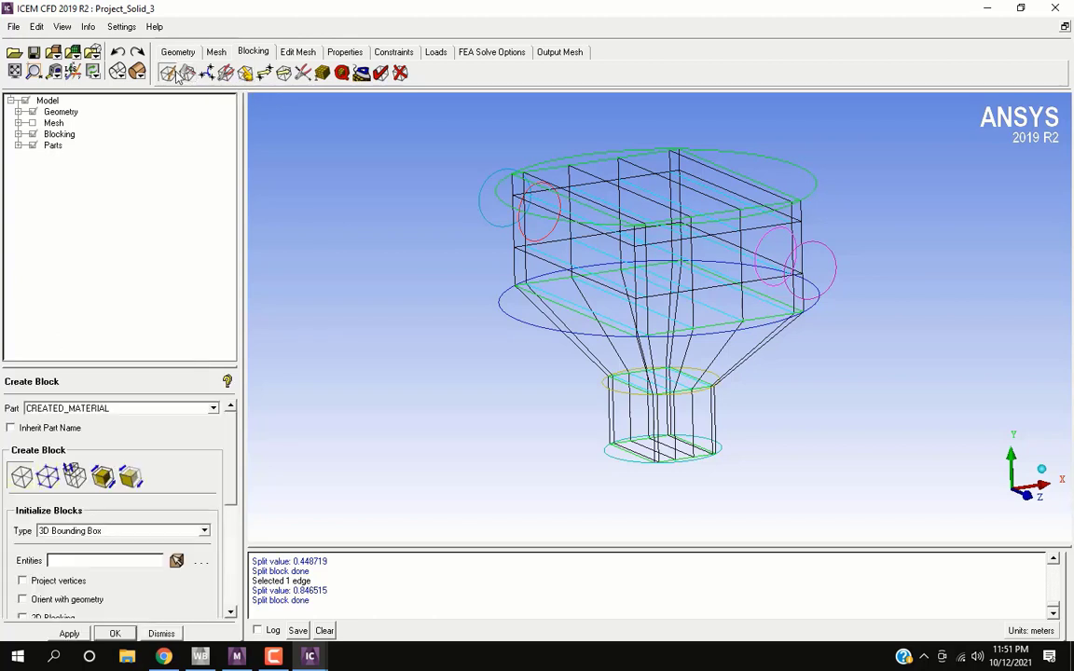
{"action": "left_click", "coordinate": [75, 477]}
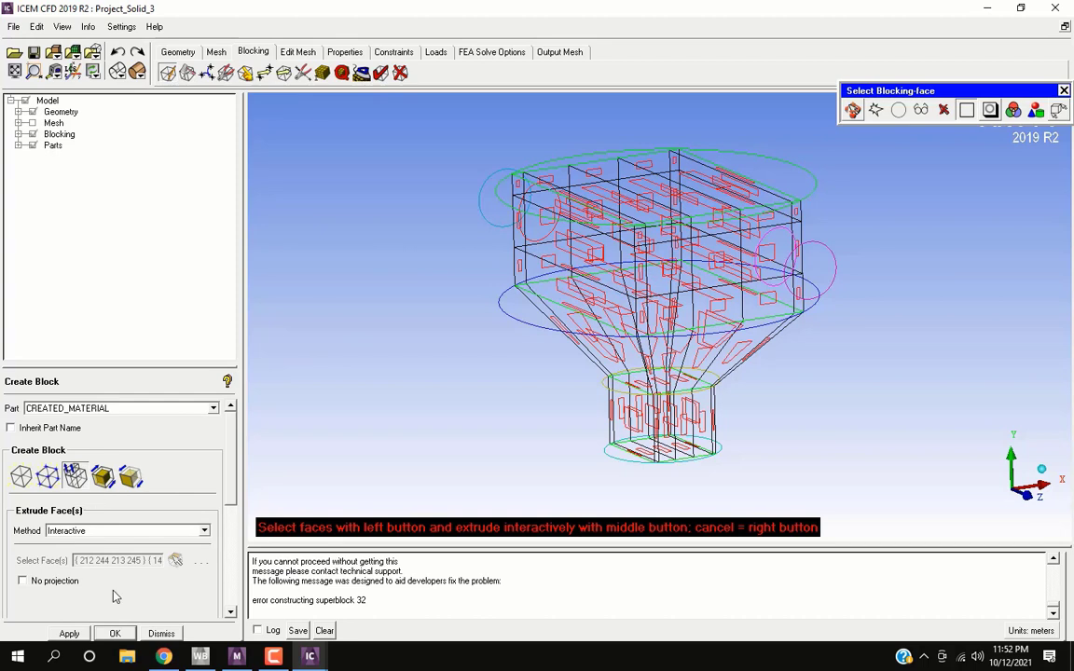
{"action": "left_click", "coordinate": [206, 533]}
{"action": "left_click", "coordinate": [70, 554]}
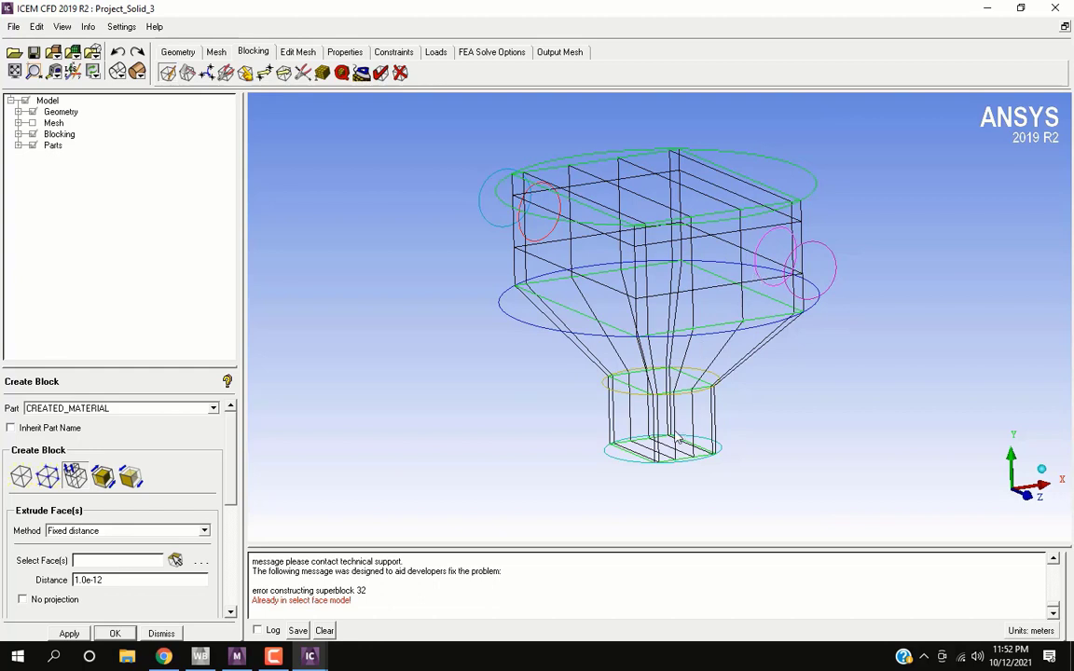
{"action": "left_click", "coordinate": [175, 559]}
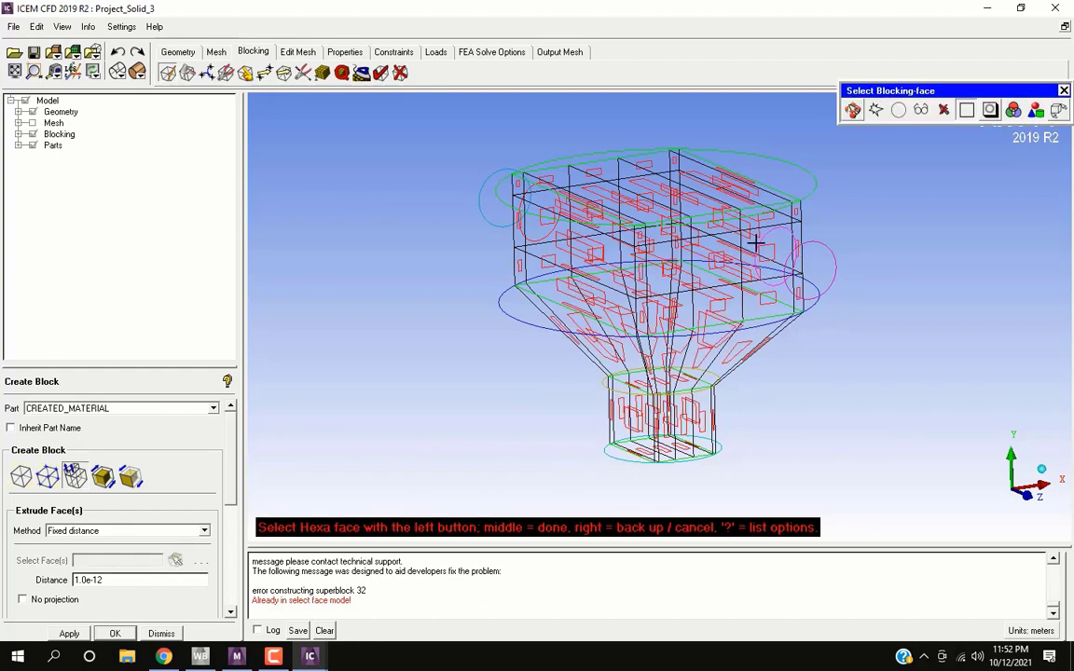
{"action": "left_click", "coordinate": [538, 215]}
{"action": "middle_click", "coordinate": [499, 378]}
{"action": "double_click", "coordinate": [111, 579]}
{"action": "type", "text": "5"}
{"action": "key", "text": "Return"}
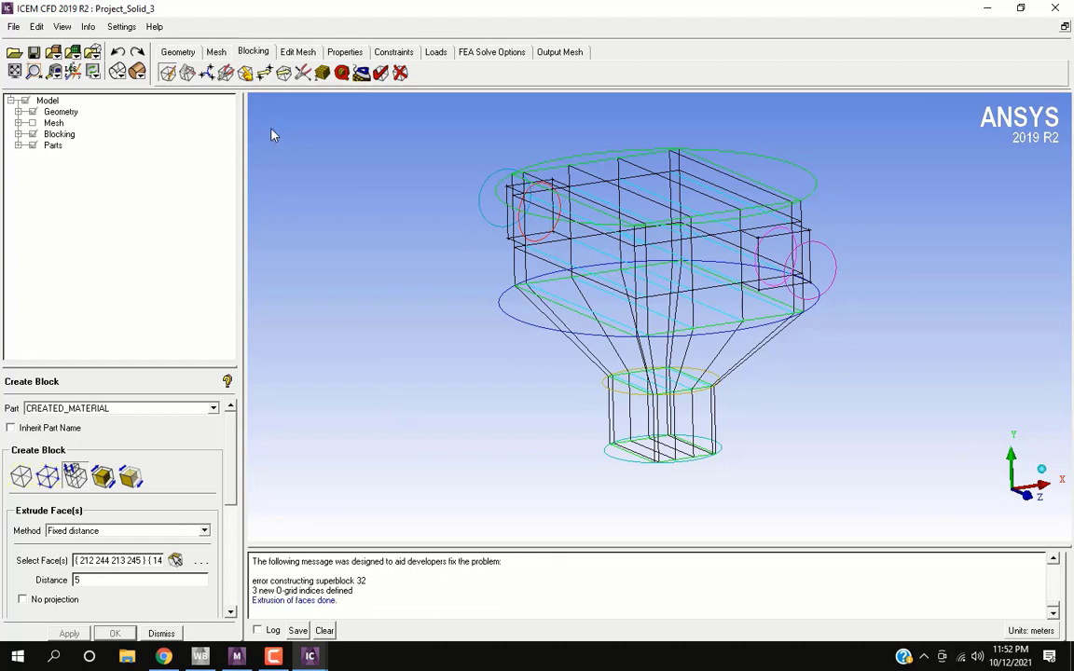
Associate the four body-side edges of the extruded block at the magenta inlet with the inner magenta circle.
{"action": "left_click", "coordinate": [245, 73]}
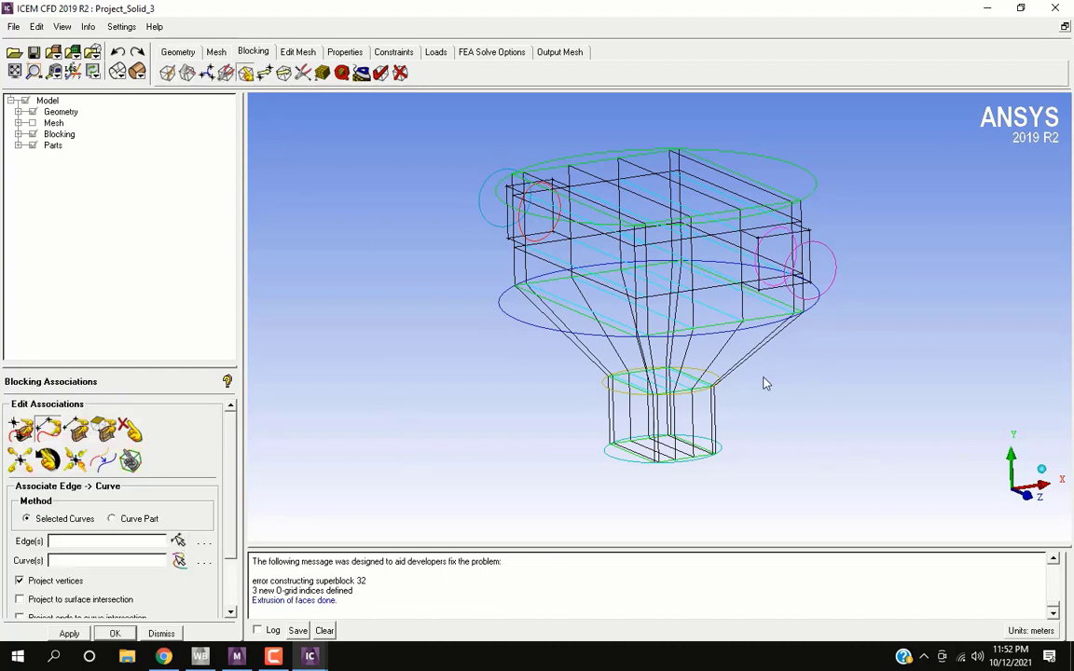
{"action": "left_click", "coordinate": [178, 541]}
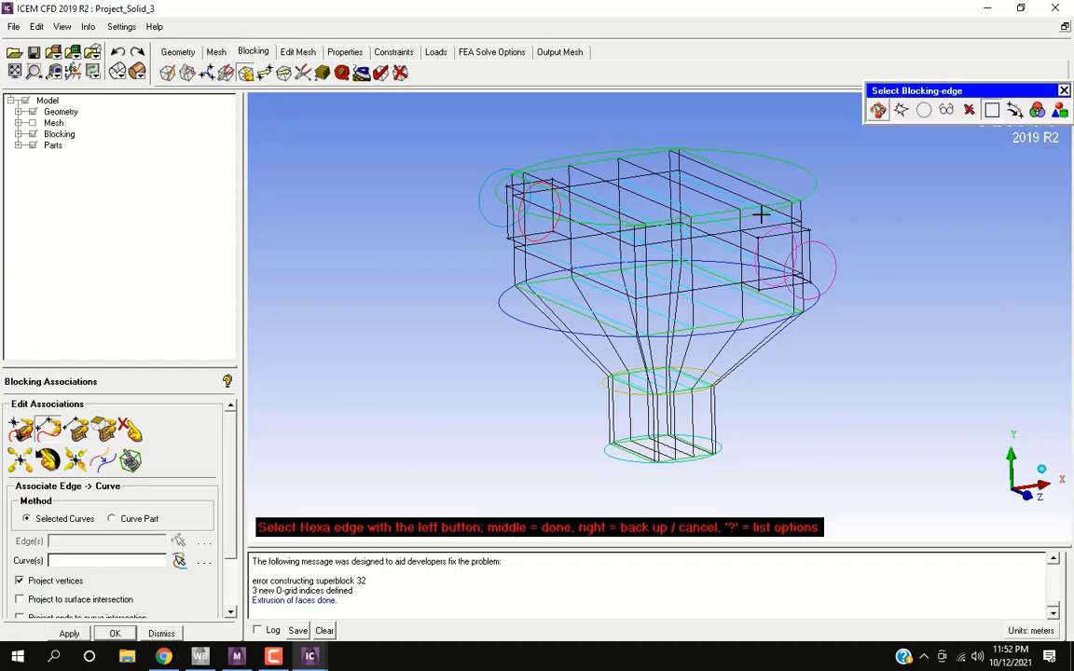
{"action": "left_click", "coordinate": [742, 266]}
{"action": "middle_click", "coordinate": [868, 335]}
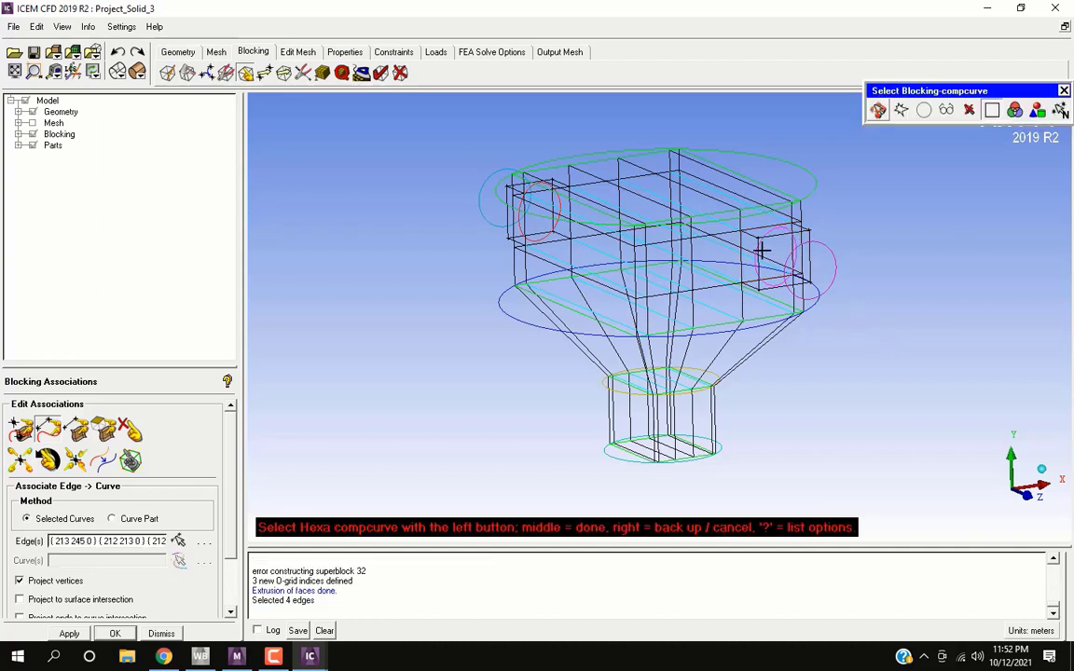
{"action": "left_click", "coordinate": [758, 241]}
{"action": "middle_click", "coordinate": [897, 328]}
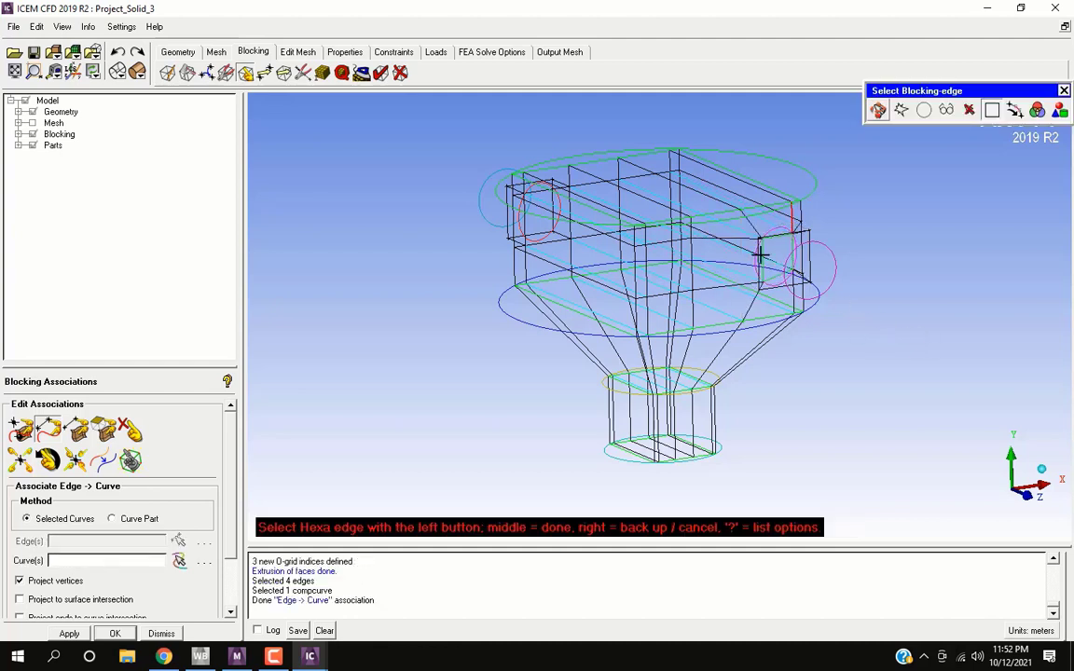
Associate the four outer edges of that extruded inlet block with the outer magenta circle.
{"action": "left_click", "coordinate": [788, 224]}
{"action": "left_click", "coordinate": [764, 241]}
{"action": "left_click", "coordinate": [775, 289]}
{"action": "middle_click", "coordinate": [828, 264]}
{"action": "left_click", "coordinate": [834, 260]}
{"action": "middle_click", "coordinate": [894, 305]}
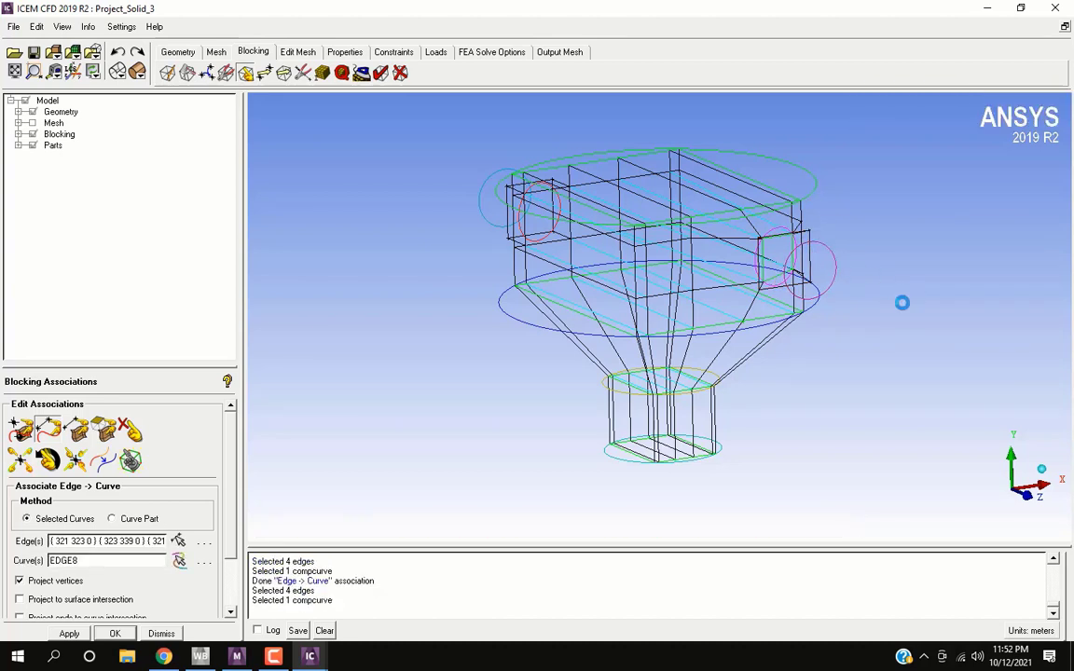
Associate the four body-side edges of the opposite extruded block with the red circle.
{"action": "middle_click", "coordinate": [533, 305]}
{"action": "left_click_drag", "start_coordinate": [547, 304], "coordinate": [904, 444]}
{"action": "left_click", "coordinate": [177, 541]}
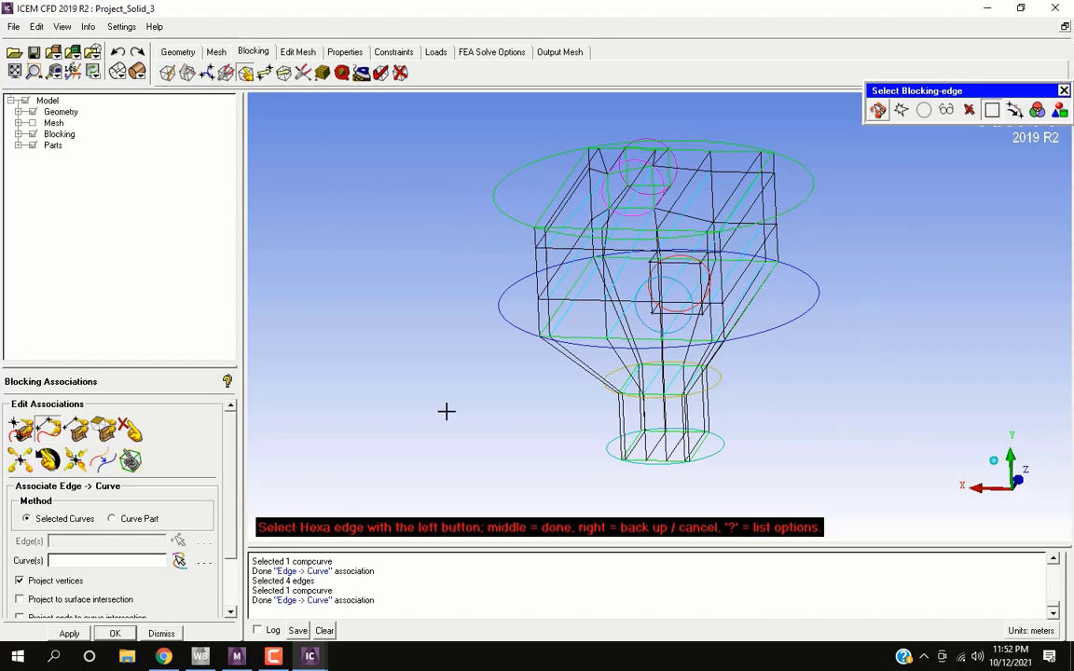
{"action": "left_click", "coordinate": [669, 251]}
{"action": "left_click", "coordinate": [660, 264]}
{"action": "left_click", "coordinate": [706, 291]}
{"action": "middle_click", "coordinate": [909, 304]}
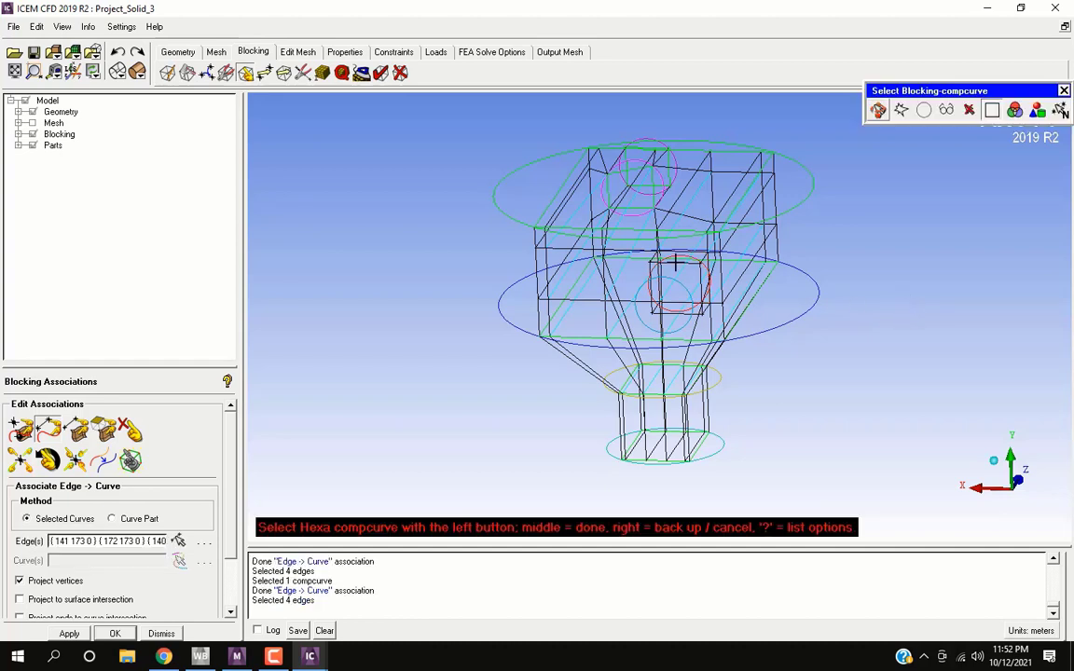
{"action": "left_click", "coordinate": [678, 257]}
{"action": "middle_click", "coordinate": [992, 333]}
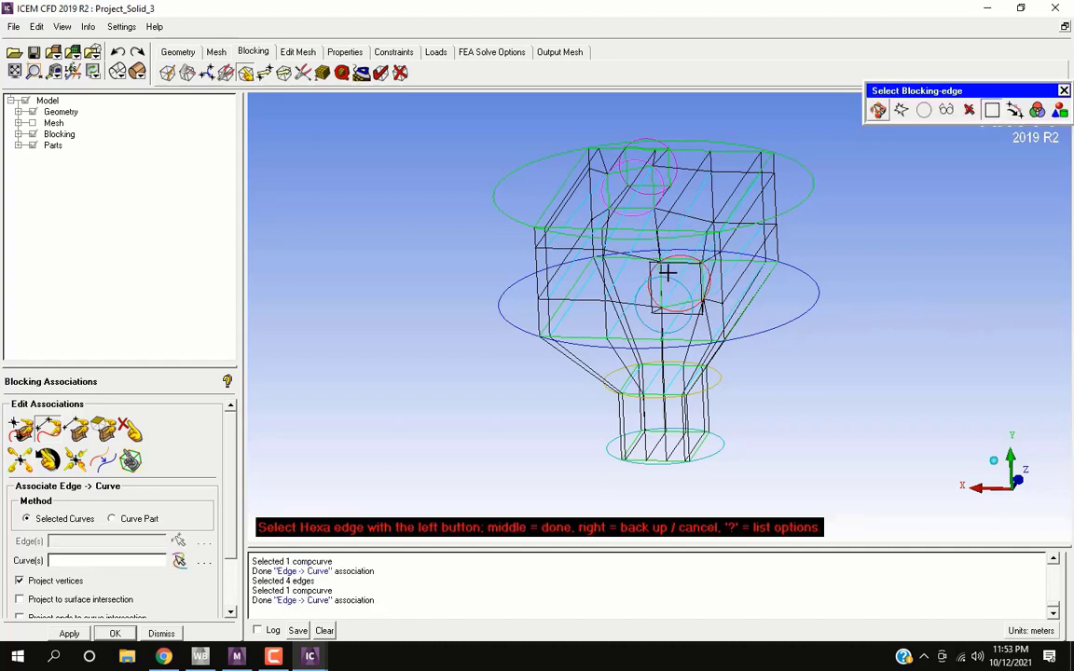
Associate the four outer edges of the opposite extruded block with the blue circle at the pipe's end.
{"action": "left_click", "coordinate": [699, 290]}
{"action": "left_click", "coordinate": [672, 313]}
{"action": "middle_click", "coordinate": [928, 343]}
{"action": "left_click", "coordinate": [658, 272]}
{"action": "middle_click", "coordinate": [909, 343]}
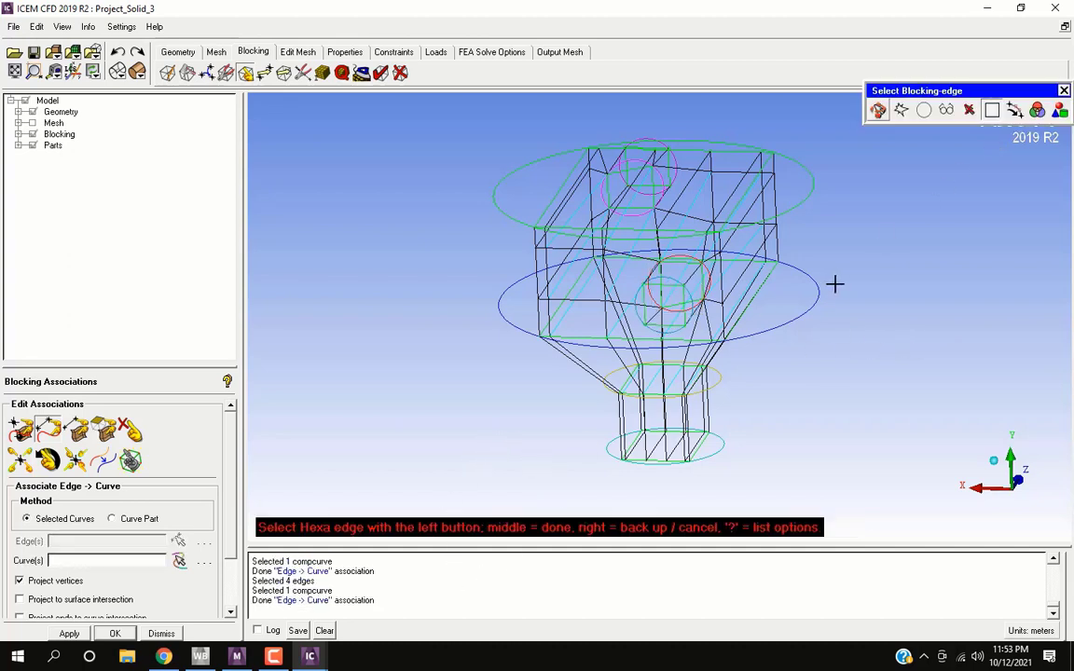
{"action": "left_click", "coordinate": [1064, 91]}
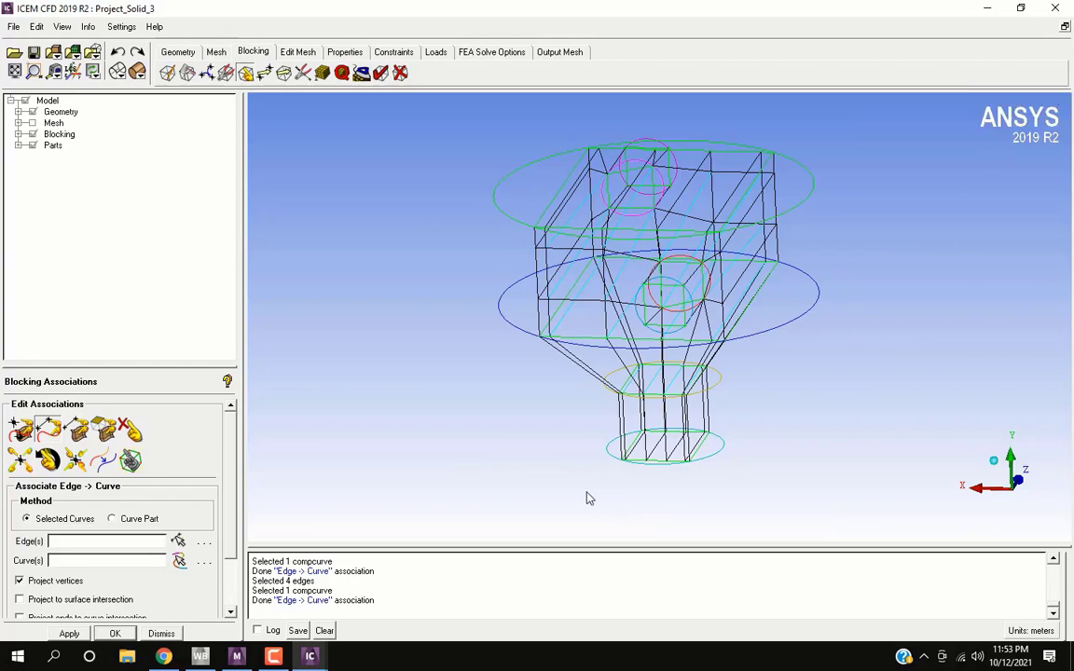
Align the two intermediate vertices of the upper inlet split in line between the body corner and the red circle's upper vertex.
{"action": "left_click_drag", "start_coordinate": [587, 492], "coordinate": [916, 496]}
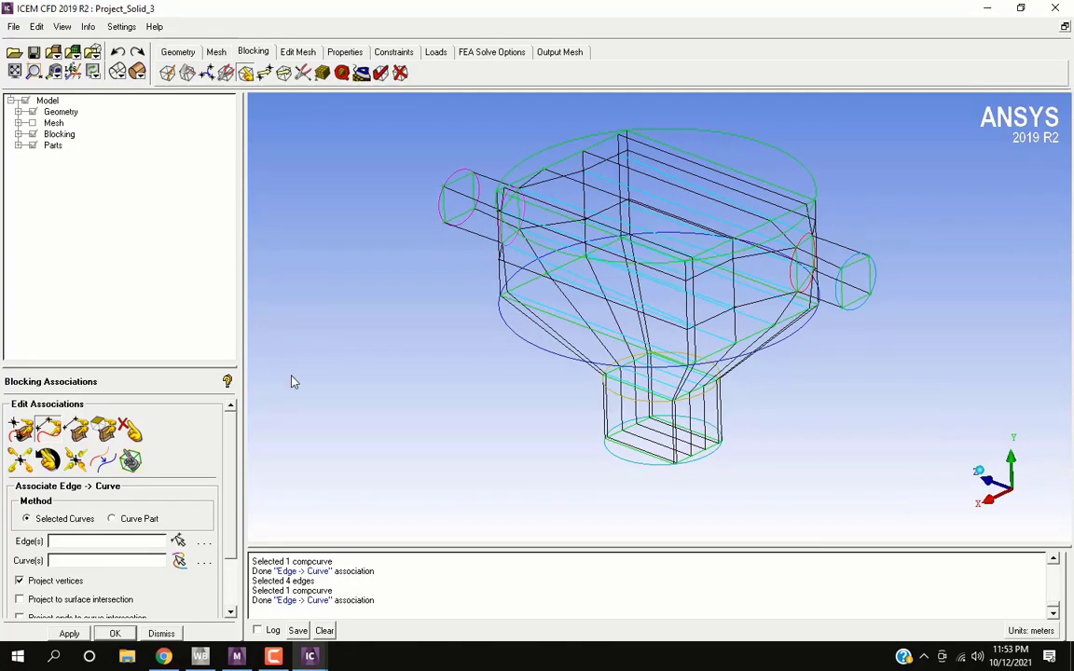
{"action": "left_click", "coordinate": [263, 74]}
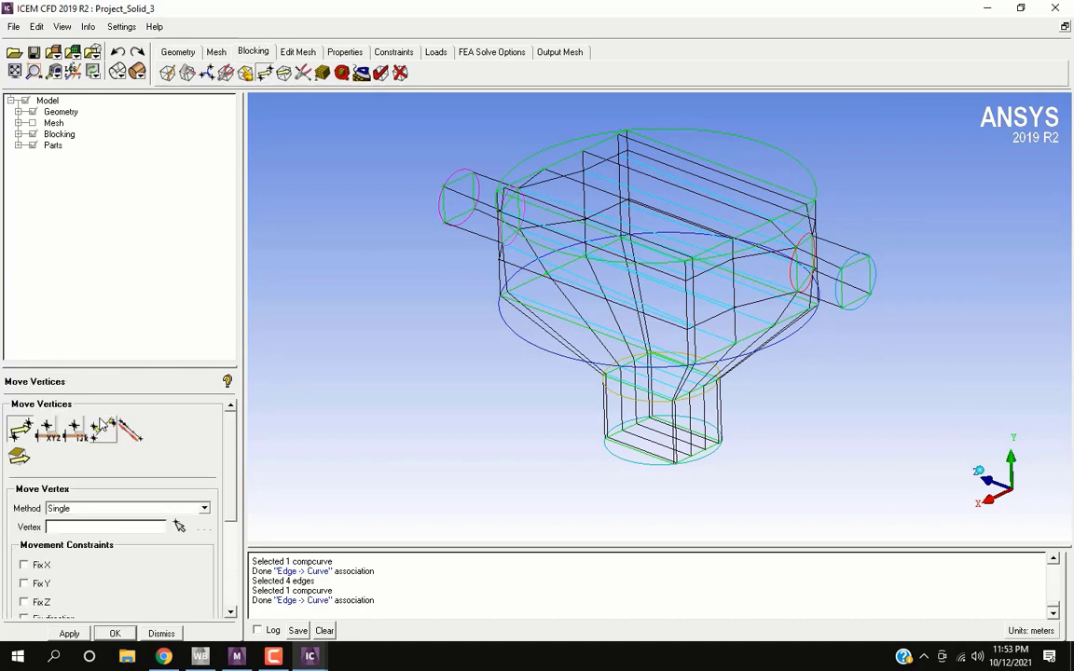
{"action": "left_click", "coordinate": [103, 428]}
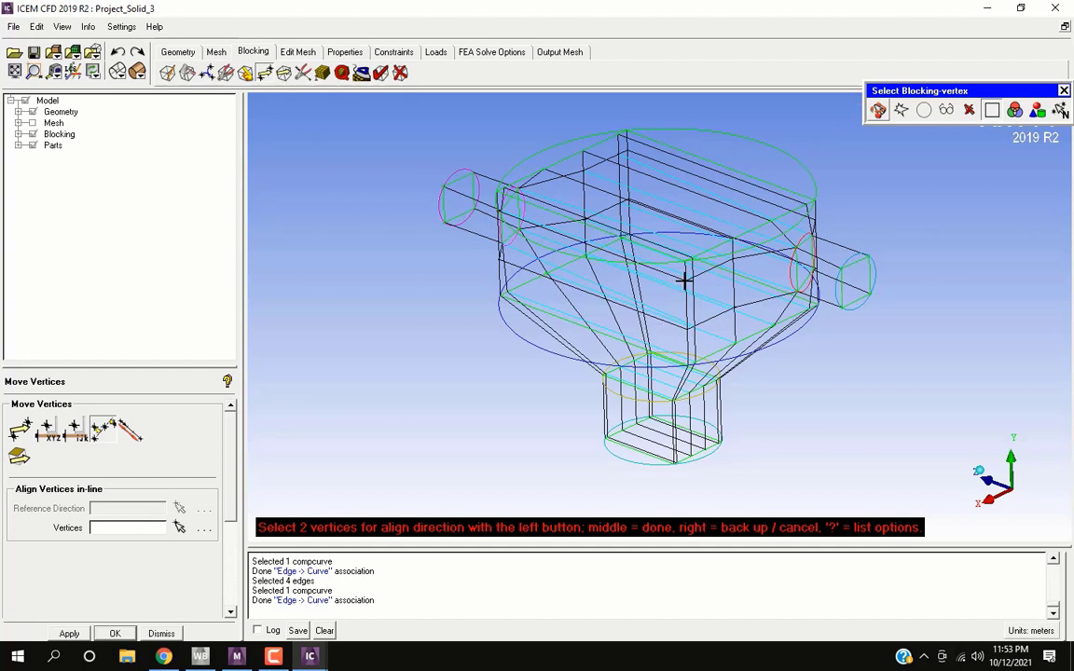
{"action": "left_click", "coordinate": [793, 247]}
{"action": "left_click", "coordinate": [690, 270]}
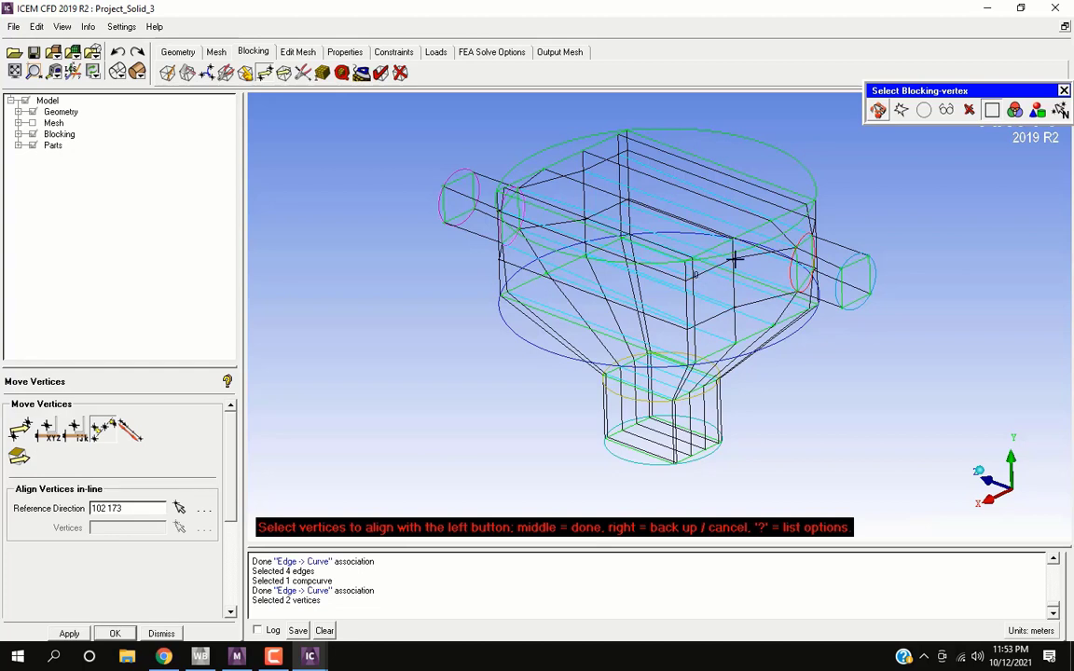
{"action": "left_click", "coordinate": [721, 438]}
{"action": "left_click", "coordinate": [721, 403]}
{"action": "middle_click", "coordinate": [750, 400]}
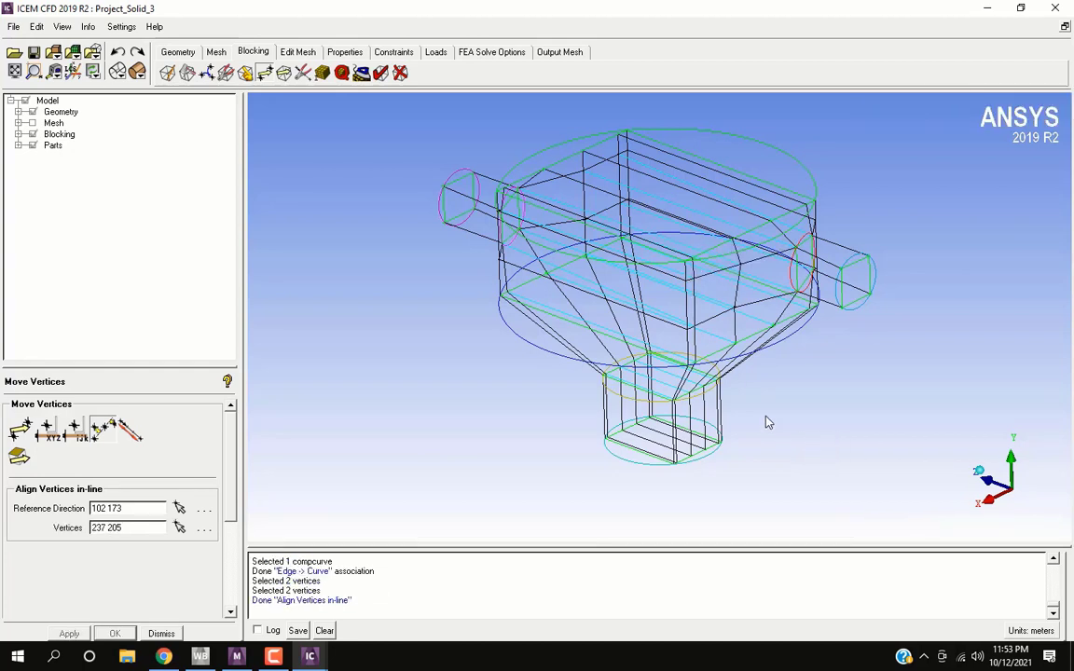
Align the two intermediate vertices of the lower inlet split in line between the body corner and the red circle's lower vertex.
{"action": "left_click", "coordinate": [687, 326]}
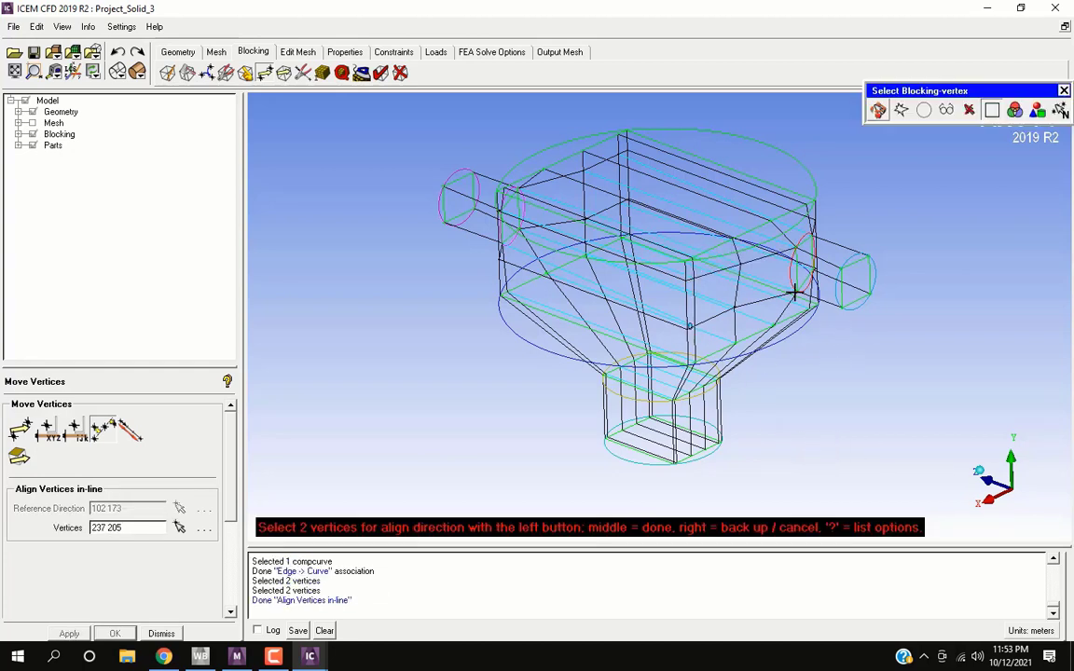
{"action": "left_click", "coordinate": [793, 293]}
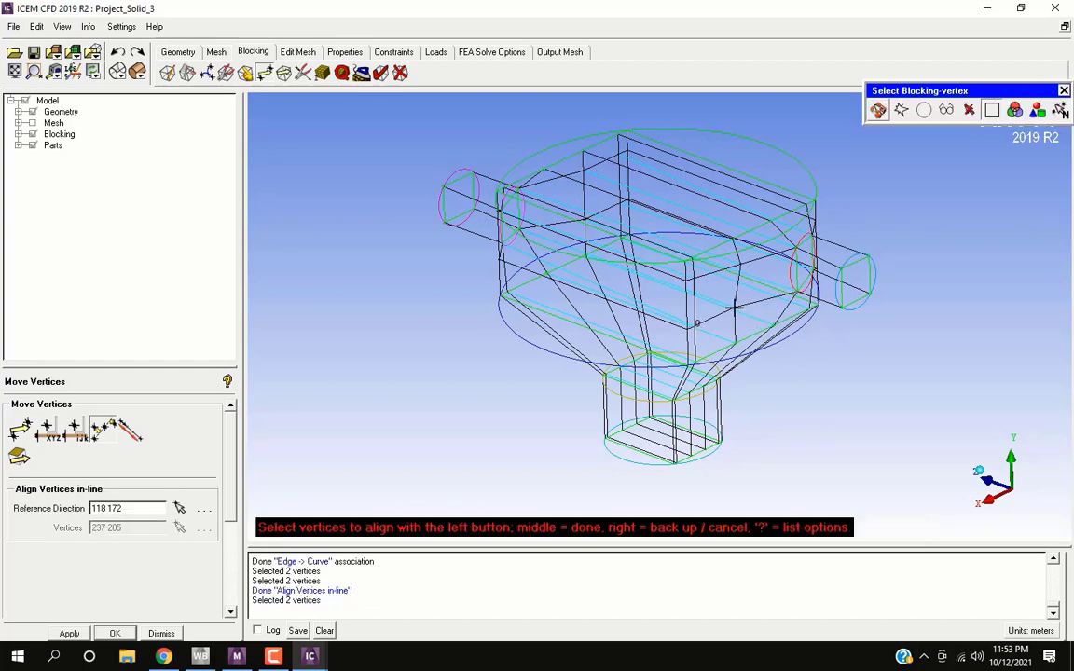
{"action": "left_click_drag", "start_coordinate": [735, 308], "coordinate": [865, 413]}
{"action": "middle_click", "coordinate": [873, 419]}
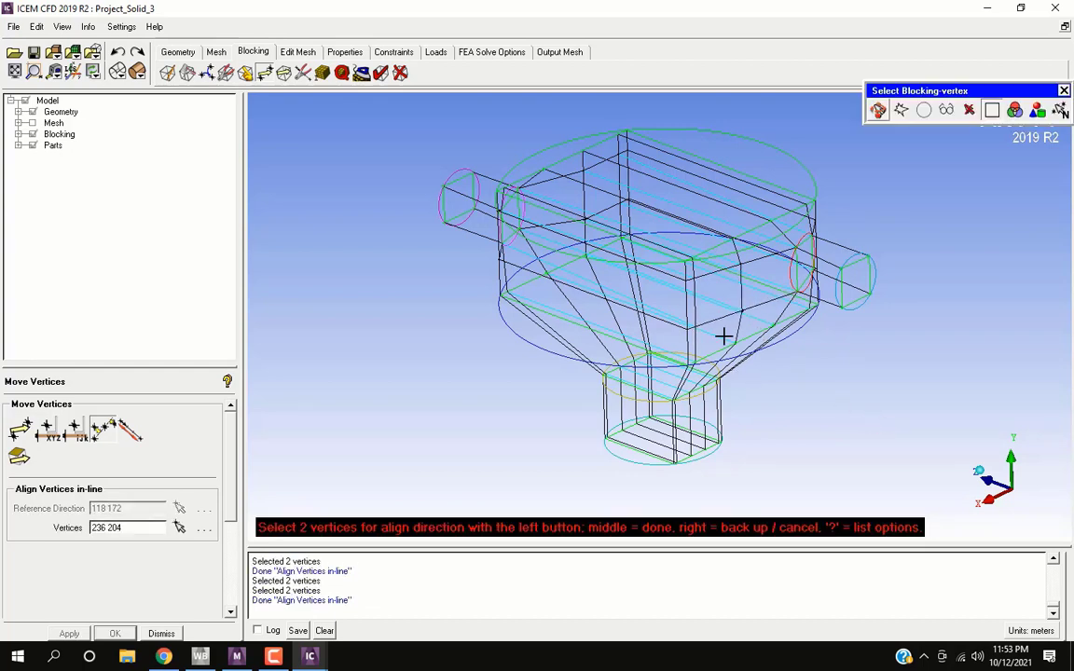
{"action": "middle_click", "coordinate": [608, 249]}
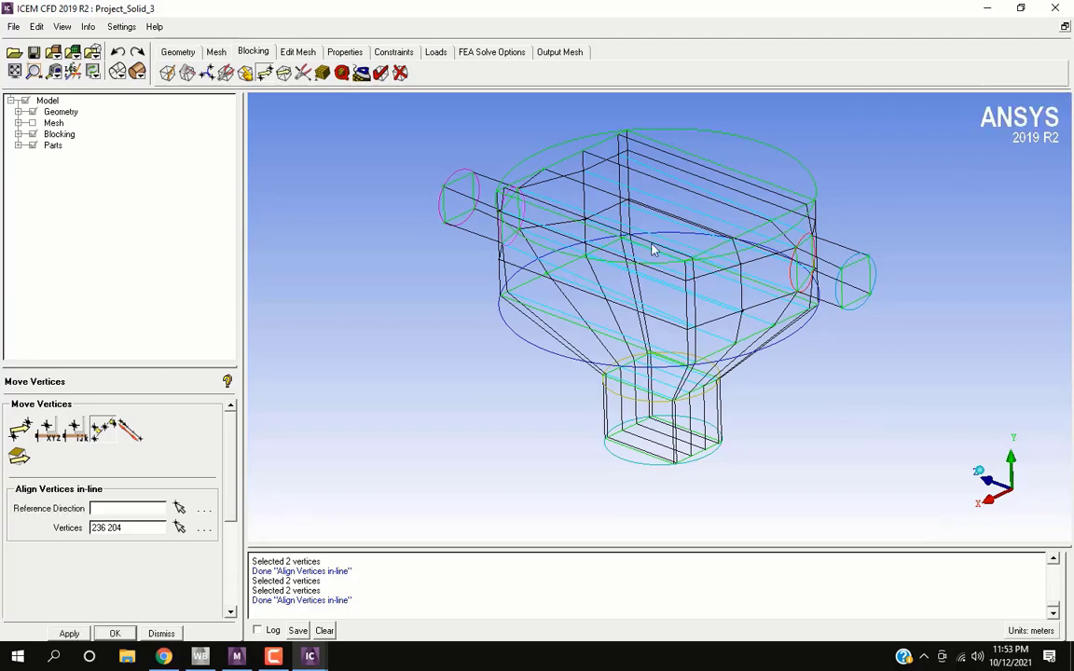
On the magenta inlet side, align the upper split's two intermediate vertices between the body corner and the inlet's upper vertex.
{"action": "left_click_drag", "start_coordinate": [608, 249], "coordinate": [718, 221]}
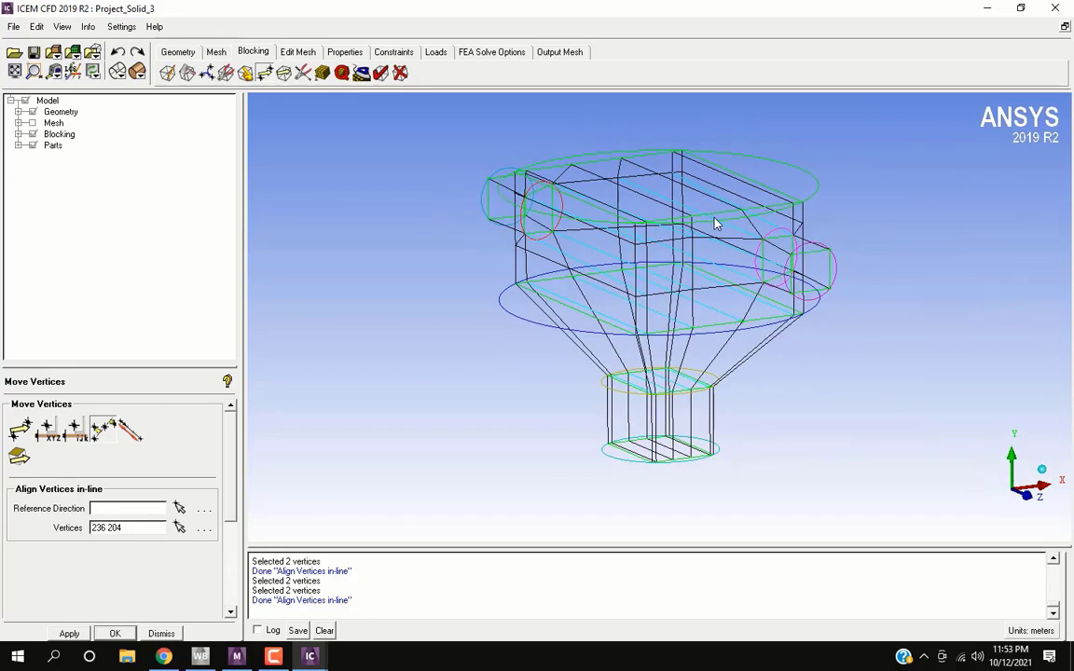
{"action": "left_click", "coordinate": [179, 508]}
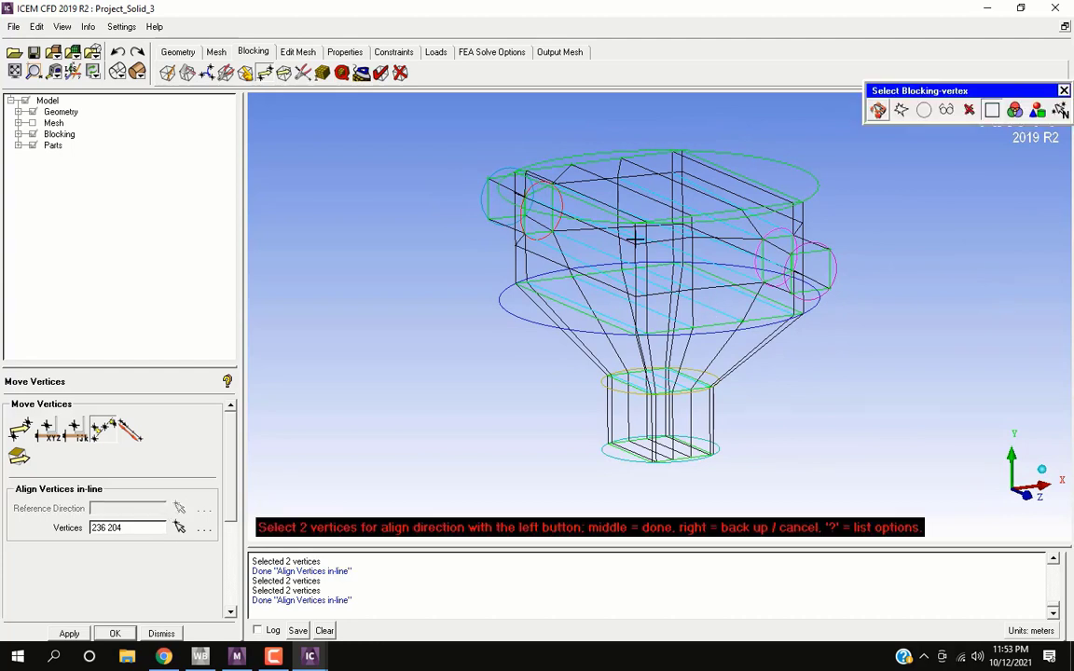
{"action": "left_click", "coordinate": [697, 206]}
{"action": "left_click", "coordinate": [686, 217]}
{"action": "left_click", "coordinate": [645, 240]}
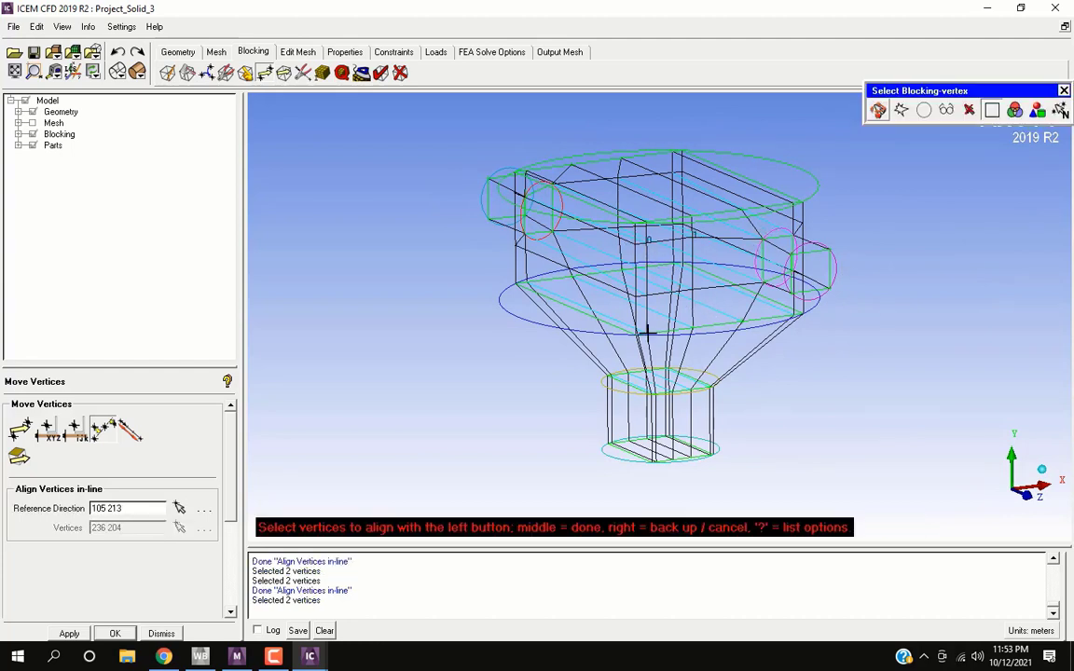
{"action": "middle_click", "coordinate": [954, 421]}
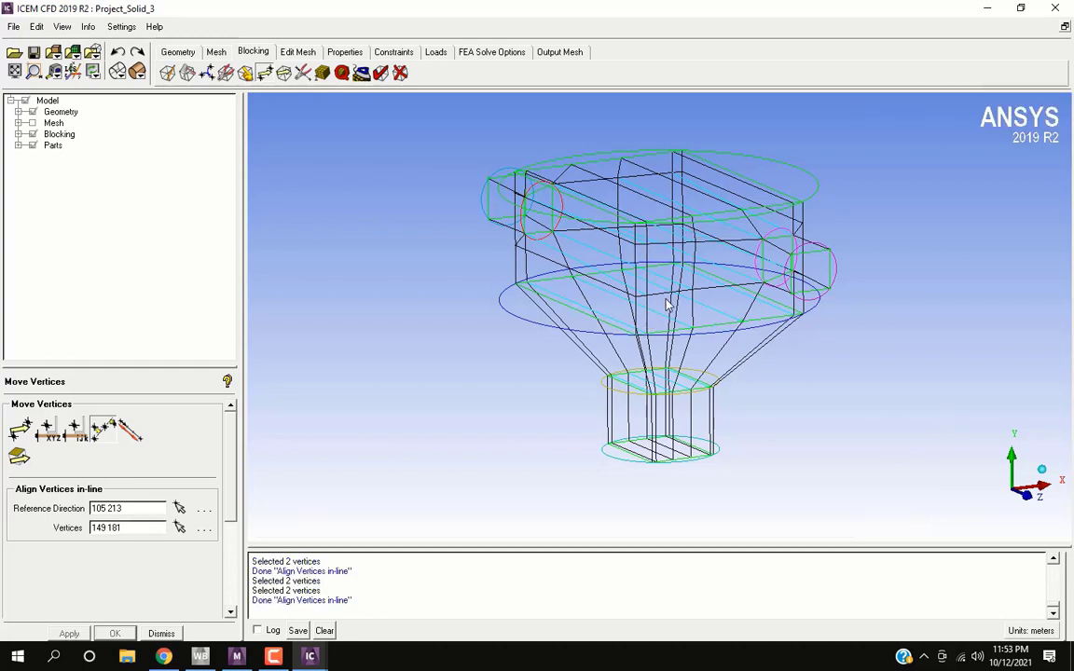
On the magenta inlet side, align the lower split's two intermediate vertices between the body corner and the inlet's lower vertex.
{"action": "left_click", "coordinate": [734, 294]}
{"action": "left_click", "coordinate": [768, 277]}
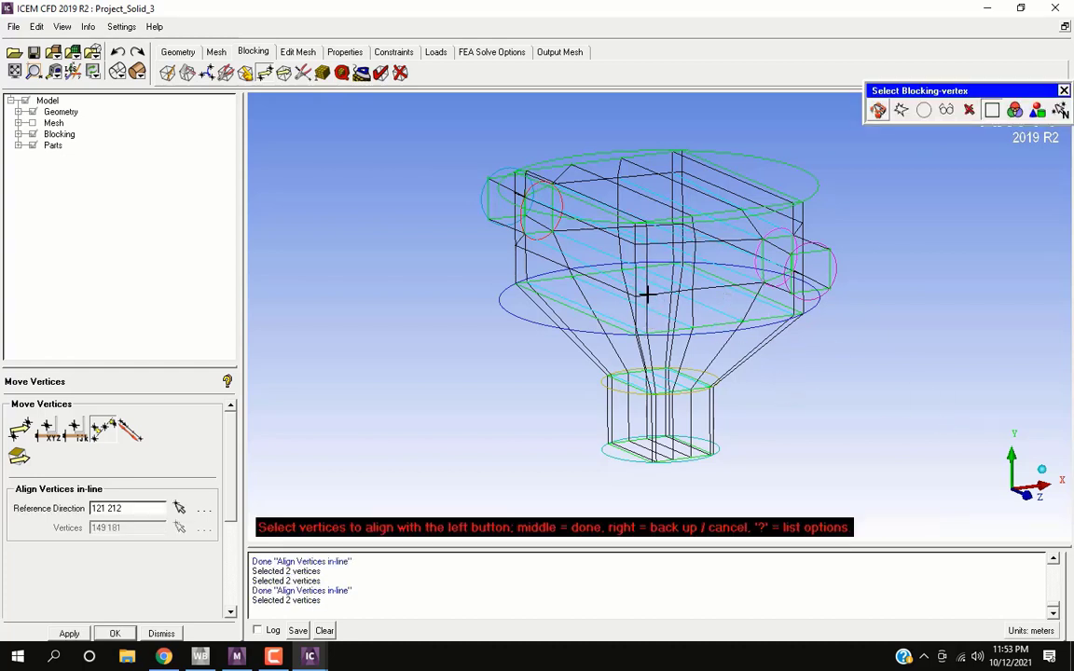
{"action": "left_click", "coordinate": [636, 265]}
{"action": "left_click", "coordinate": [621, 258]}
{"action": "middle_click", "coordinate": [881, 370]}
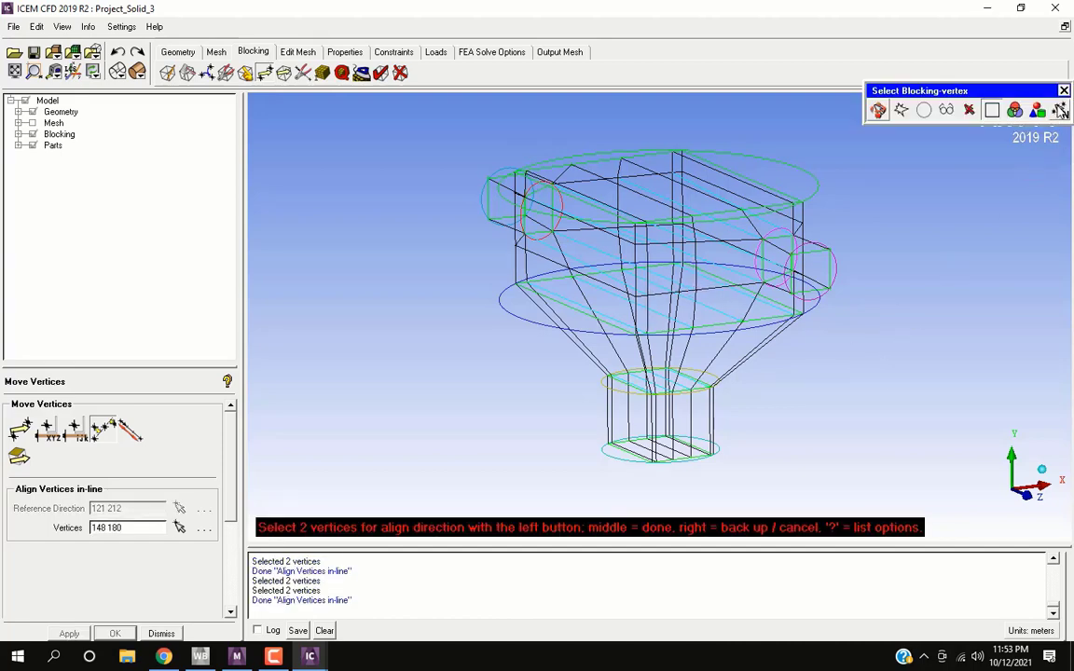
{"action": "left_click", "coordinate": [1064, 91]}
Snap project all visible vertices onto their associated geometry, using the view along the Y axis.
{"action": "left_click_drag", "start_coordinate": [928, 431], "coordinate": [1015, 461]}
{"action": "left_click", "coordinate": [1015, 462]}
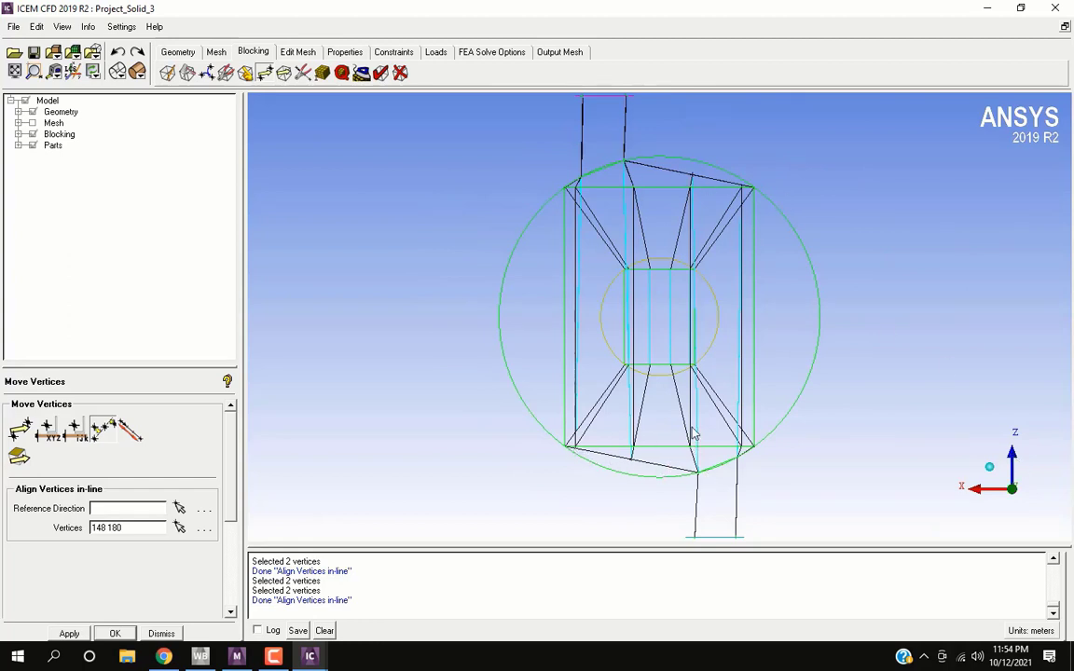
{"action": "left_click", "coordinate": [245, 71]}
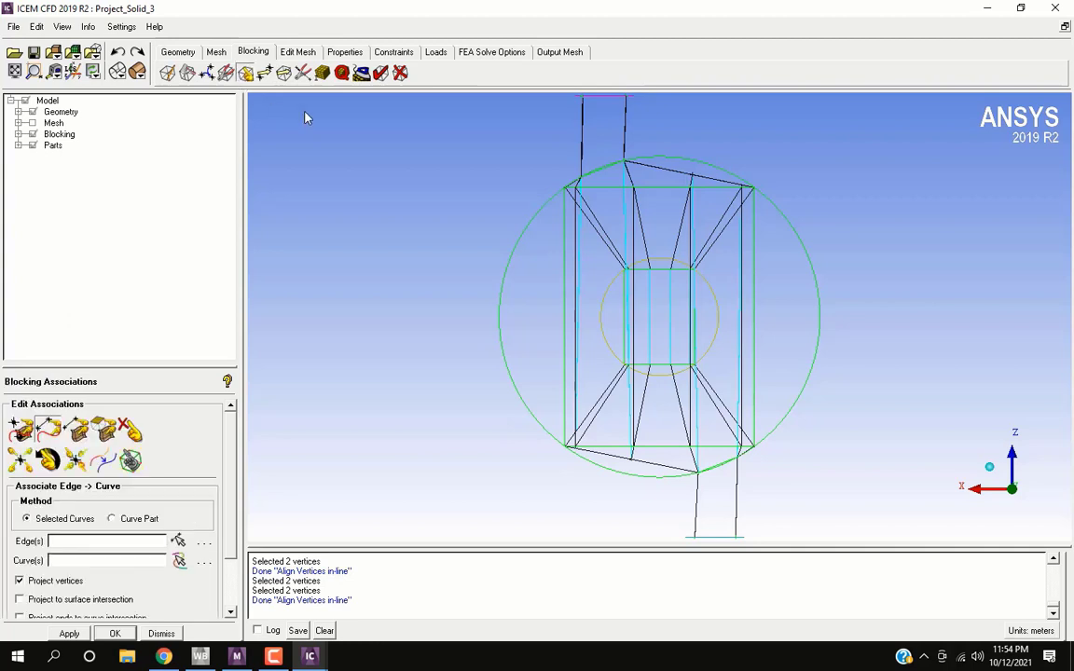
{"action": "left_click", "coordinate": [76, 460]}
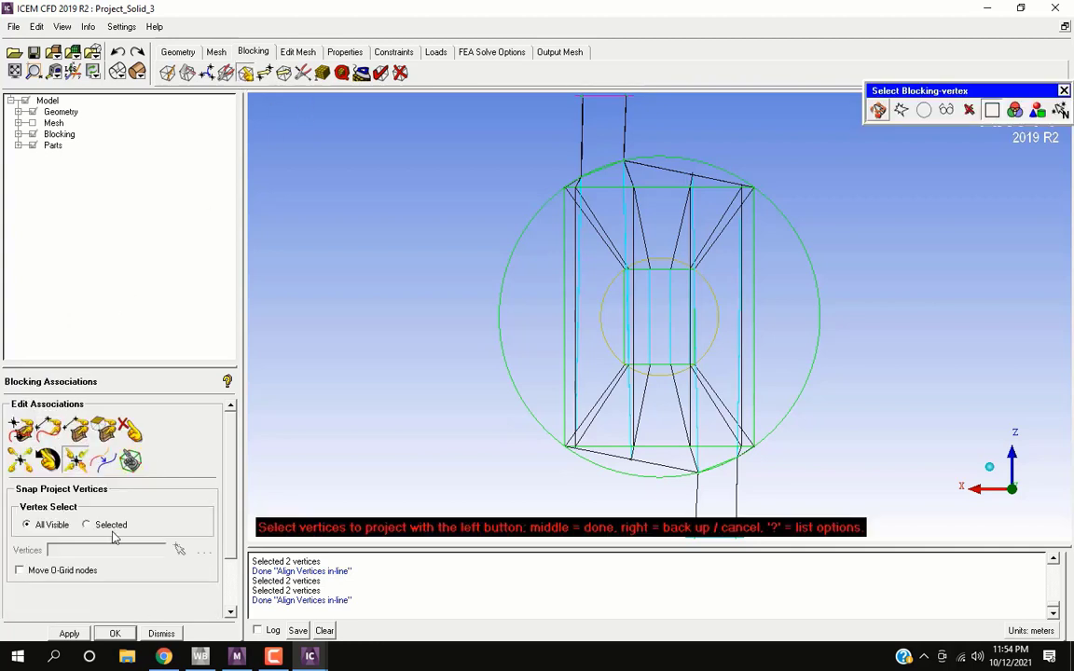
{"action": "left_click", "coordinate": [84, 634]}
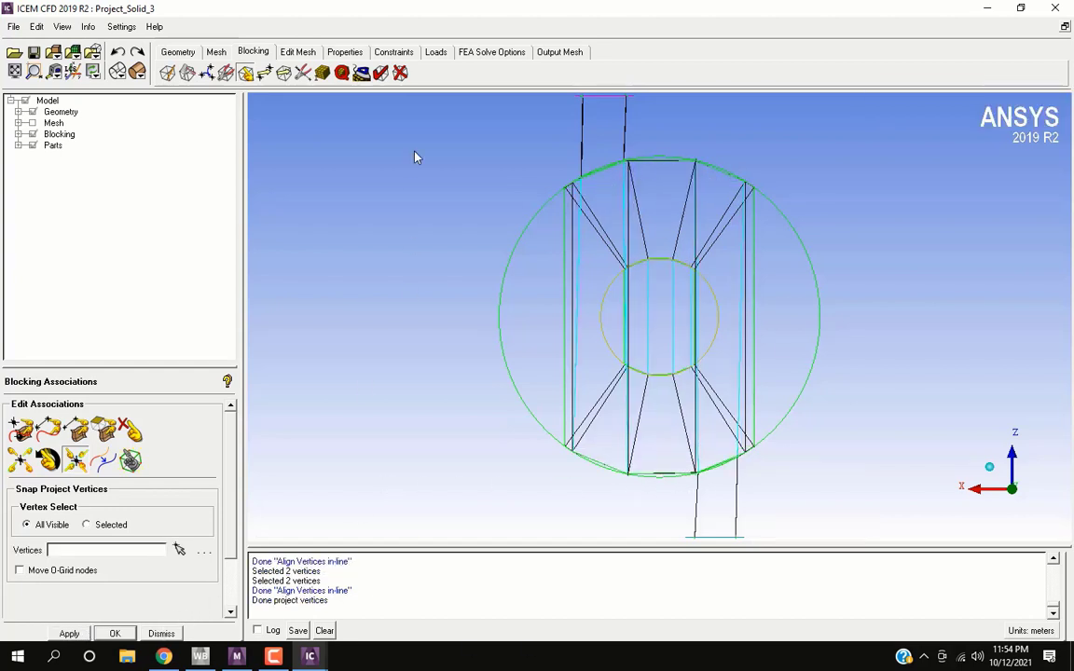
Start an O-grid block split and select all visible blocks of the cyclone for it.
{"action": "left_click", "coordinate": [186, 73]}
{"action": "left_click", "coordinate": [48, 429]}
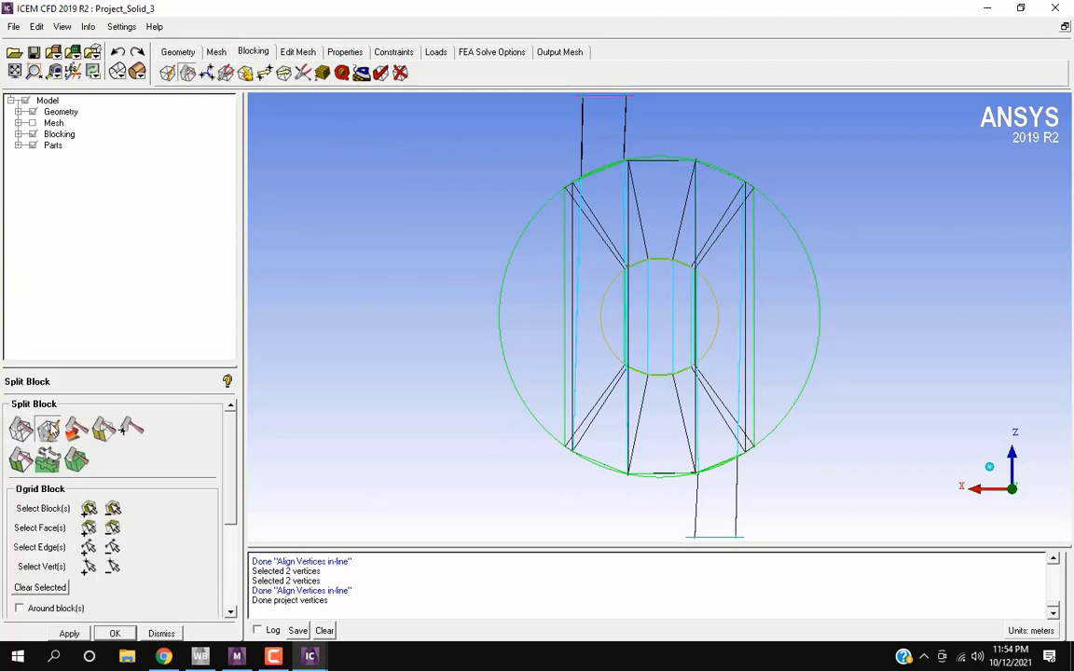
{"action": "left_click", "coordinate": [88, 509]}
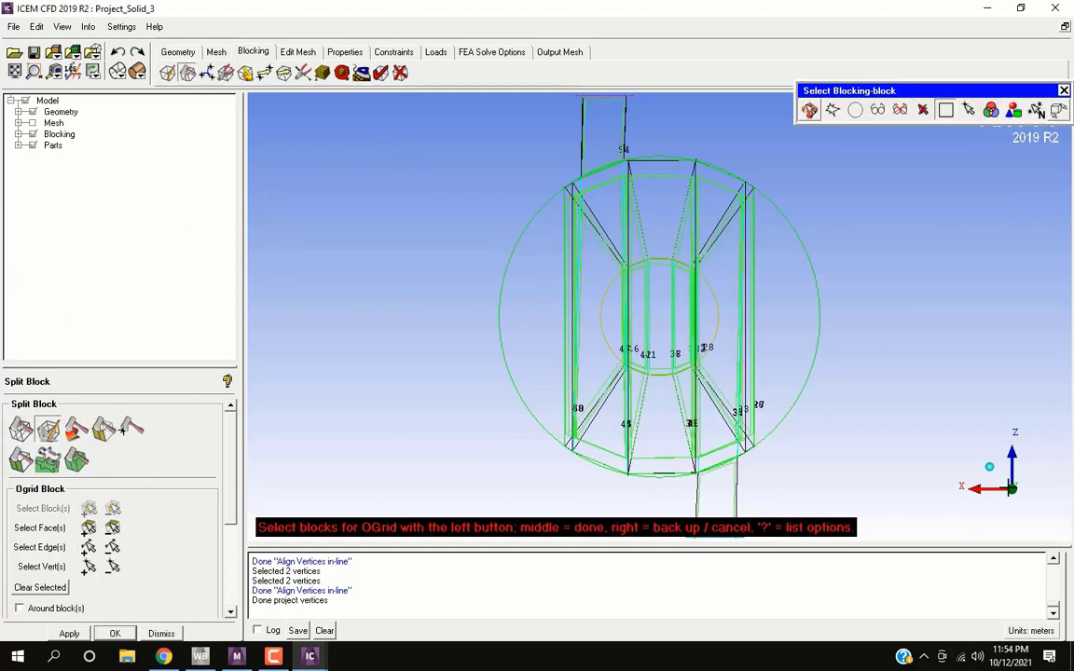
{"action": "middle_click", "coordinate": [947, 352]}
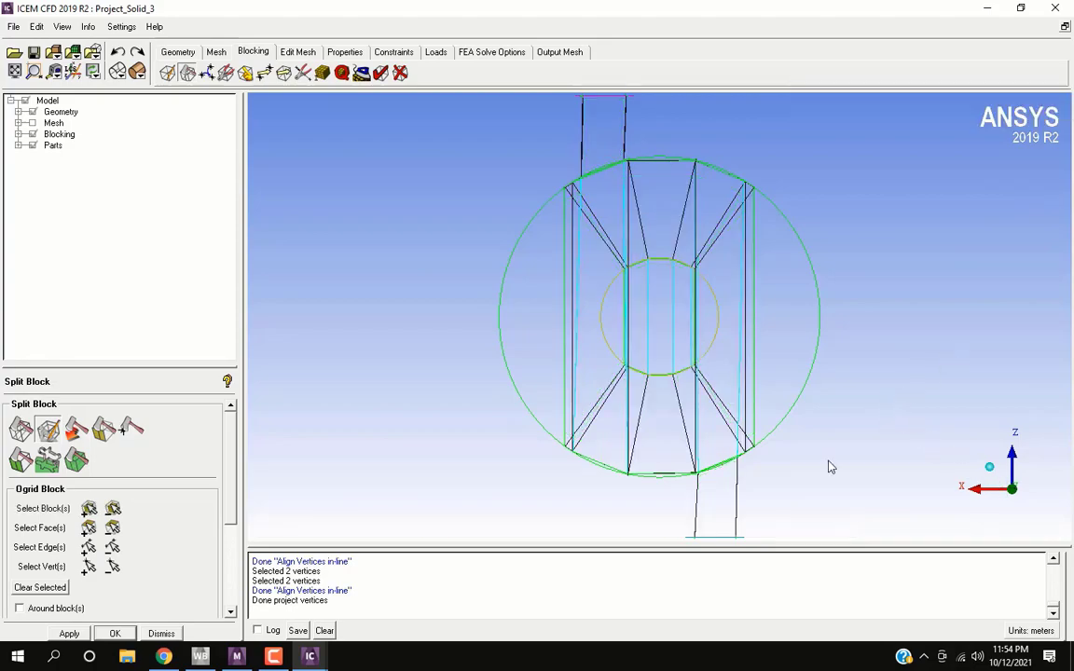
{"action": "left_click_drag", "start_coordinate": [835, 433], "coordinate": [680, 403]}
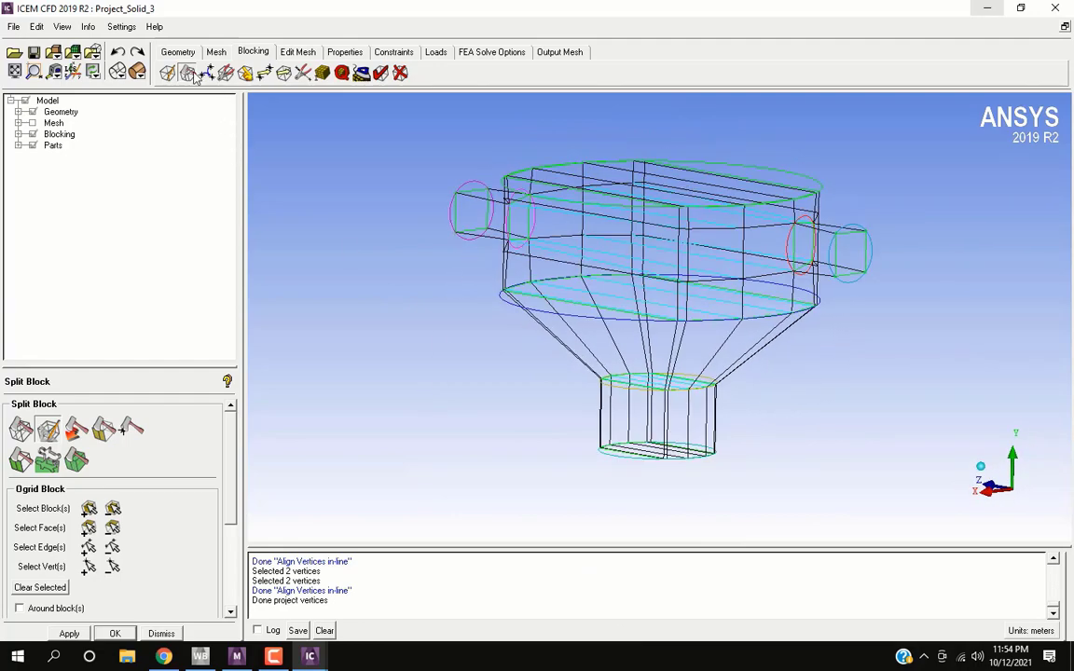
{"action": "left_click", "coordinate": [89, 508]}
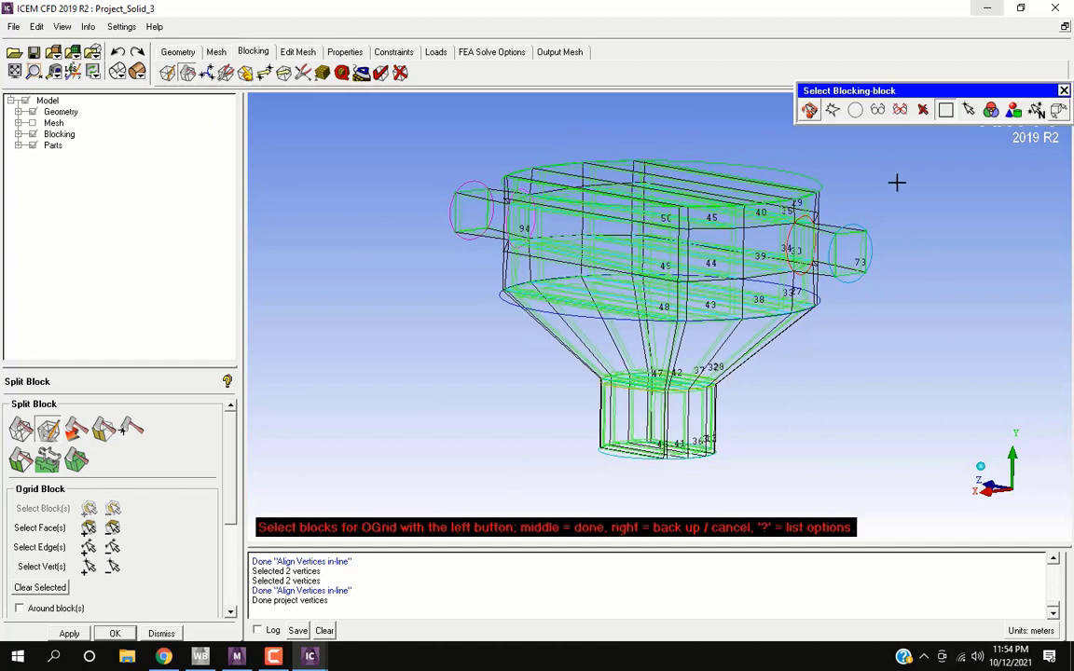
{"action": "left_click", "coordinate": [878, 110]}
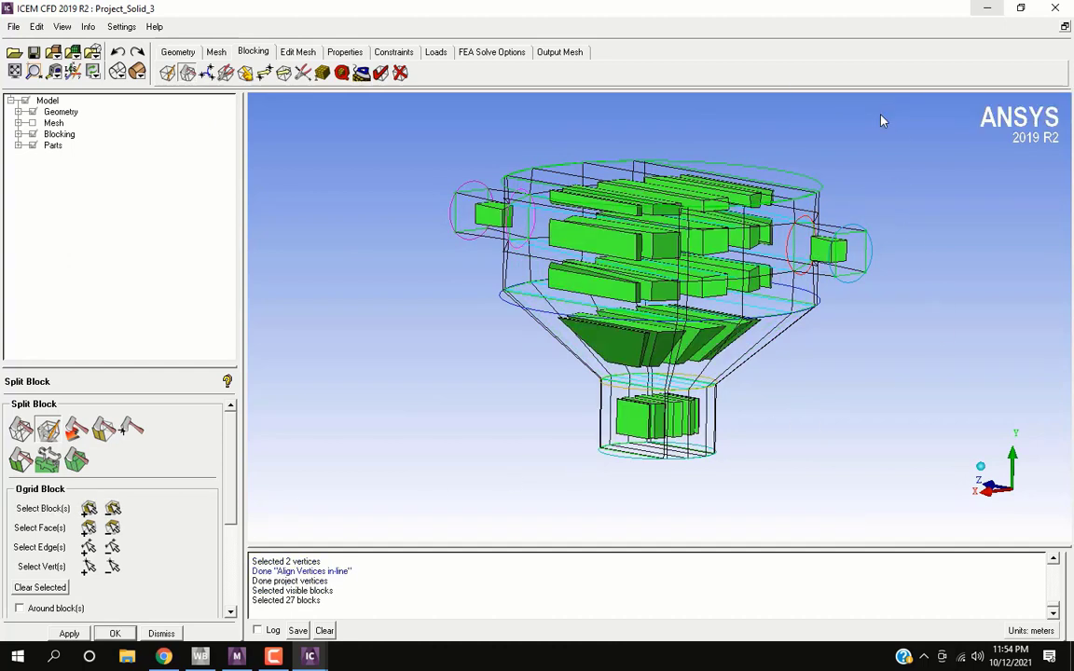
Add the end faces of both inlets and the bottom outlet faces to the O-grid selection and create the O-grid.
{"action": "left_click", "coordinate": [88, 528]}
{"action": "left_click", "coordinate": [851, 250]}
{"action": "left_click", "coordinate": [481, 222]}
{"action": "left_click", "coordinate": [481, 216]}
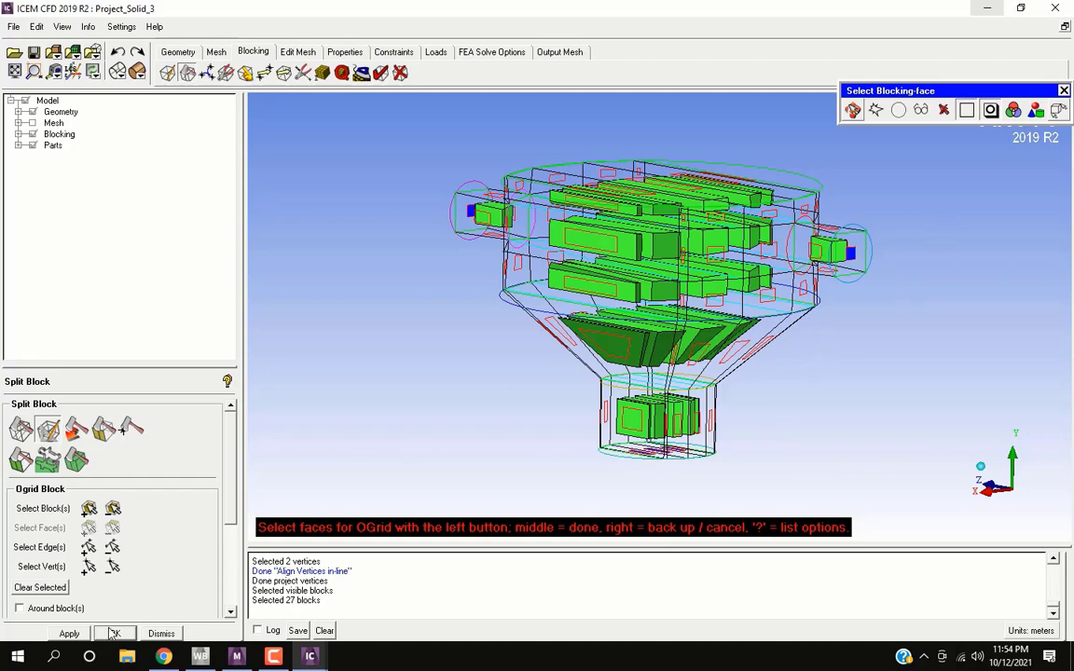
{"action": "left_click_drag", "start_coordinate": [964, 149], "coordinate": [911, 208]}
{"action": "middle_click", "coordinate": [911, 209]}
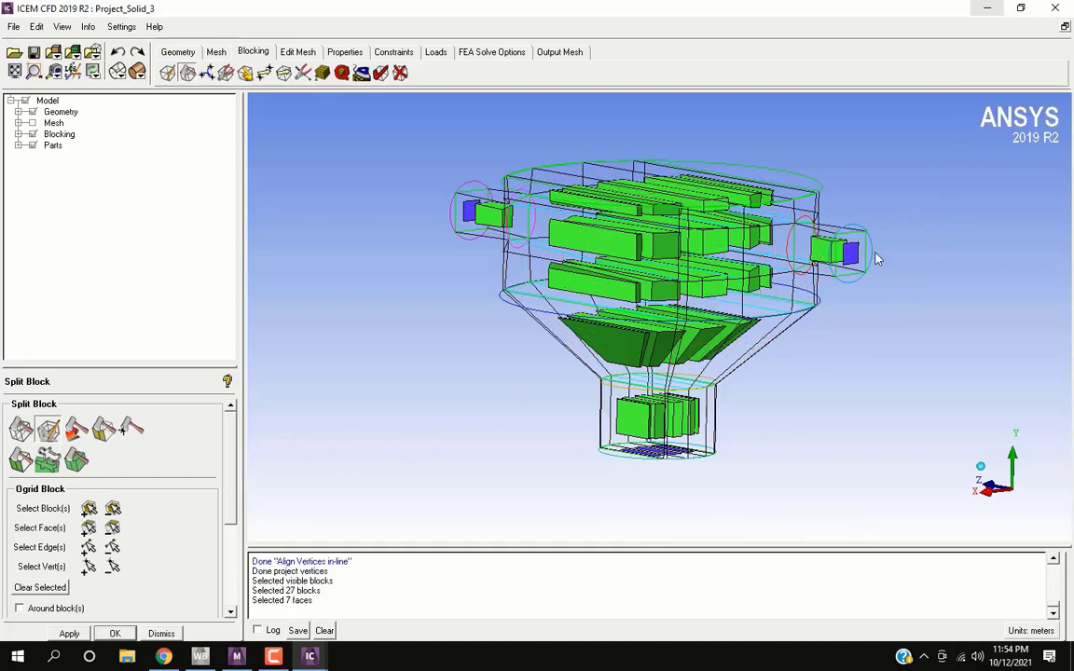
{"action": "left_click_drag", "start_coordinate": [752, 255], "coordinate": [513, 289]}
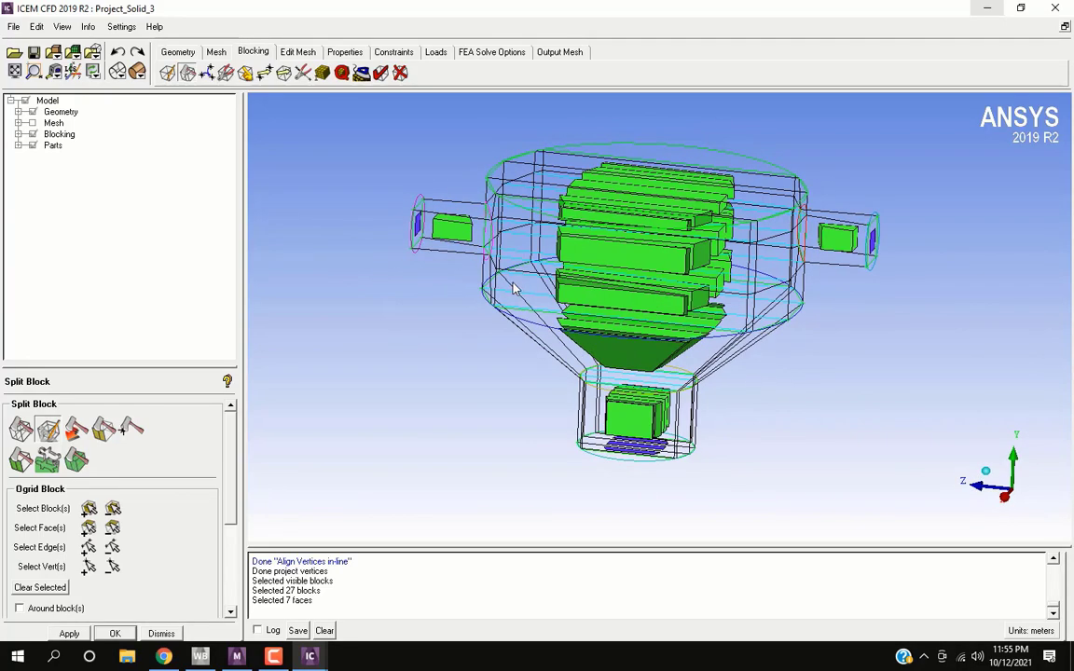
{"action": "left_click", "coordinate": [105, 635]}
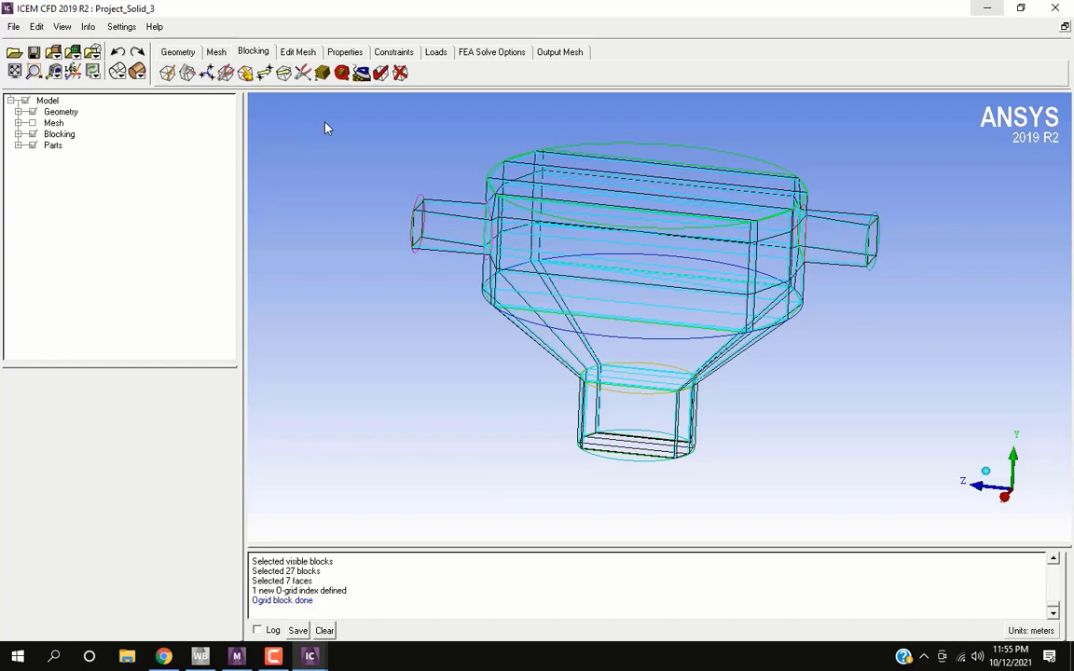
Update the pre-mesh sizes, turn on the pre-mesh display and recompute the mesh.
{"action": "left_click", "coordinate": [323, 73]}
{"action": "left_click", "coordinate": [104, 635]}
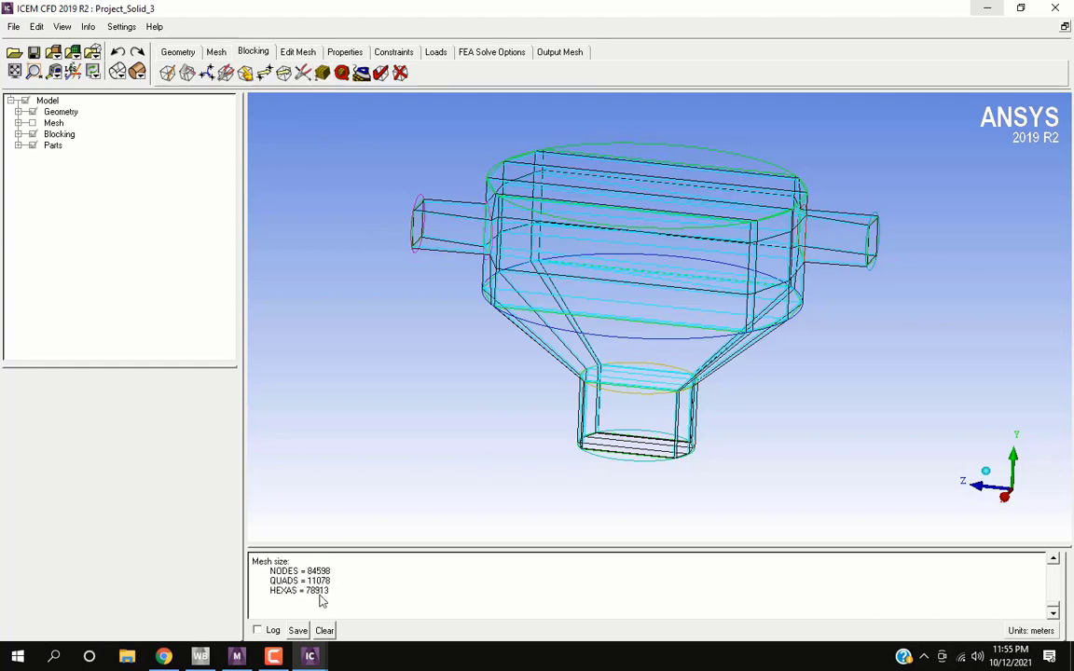
{"action": "left_click_drag", "start_coordinate": [736, 374], "coordinate": [466, 382]}
{"action": "left_click", "coordinate": [19, 134]}
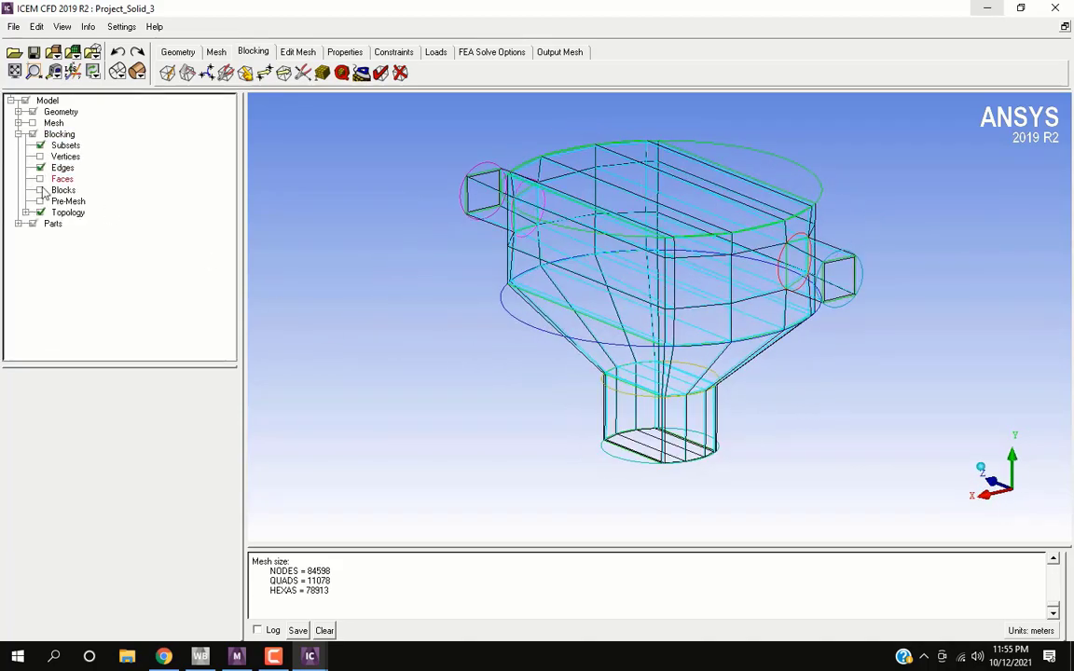
{"action": "left_click", "coordinate": [40, 201]}
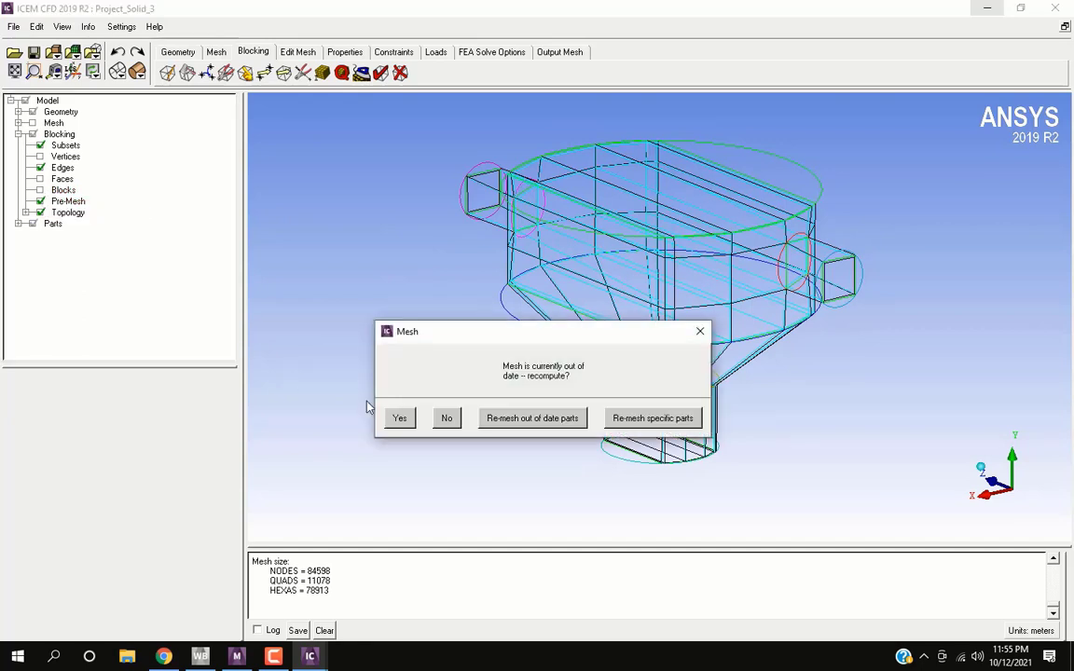
{"action": "left_click", "coordinate": [399, 418]}
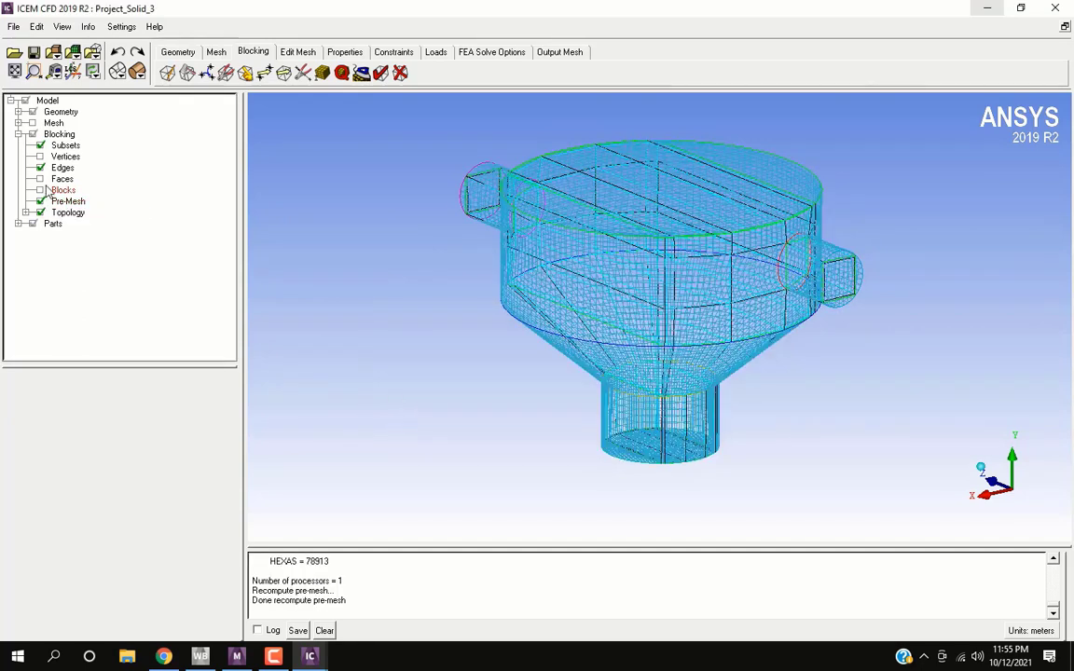
Hide the blocking edges and display the pre-mesh as a shaded solid instead of wireframe.
{"action": "left_click", "coordinate": [41, 168]}
{"action": "left_click_drag", "start_coordinate": [433, 383], "coordinate": [595, 282]}
{"action": "scroll", "coordinate": [594, 283], "scroll_direction": "up", "scroll_amount": 3}
{"action": "scroll", "coordinate": [594, 284], "scroll_direction": "up", "scroll_amount": 2}
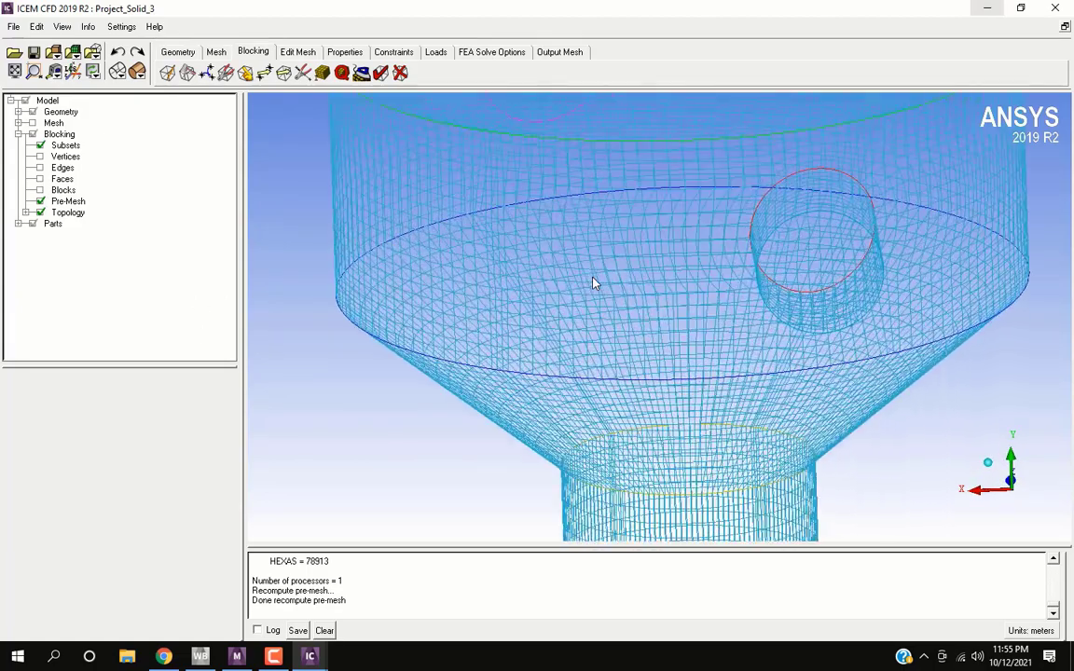
{"action": "scroll", "coordinate": [594, 284], "scroll_direction": "down", "scroll_amount": 4}
{"action": "scroll", "coordinate": [594, 284], "scroll_direction": "down", "scroll_amount": 2}
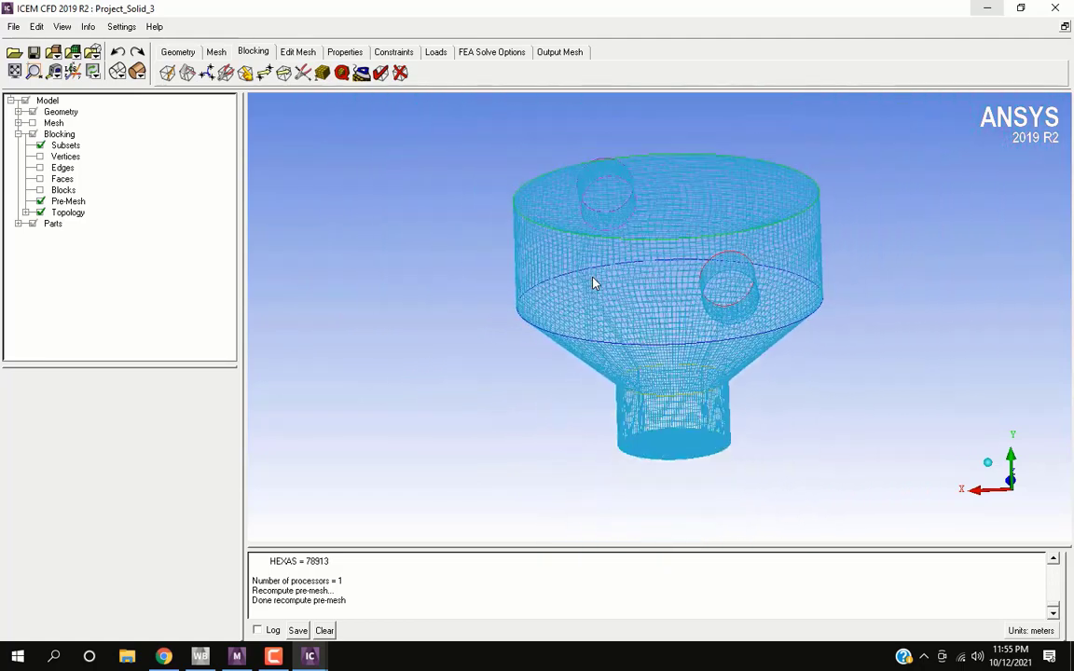
{"action": "left_click", "coordinate": [137, 72]}
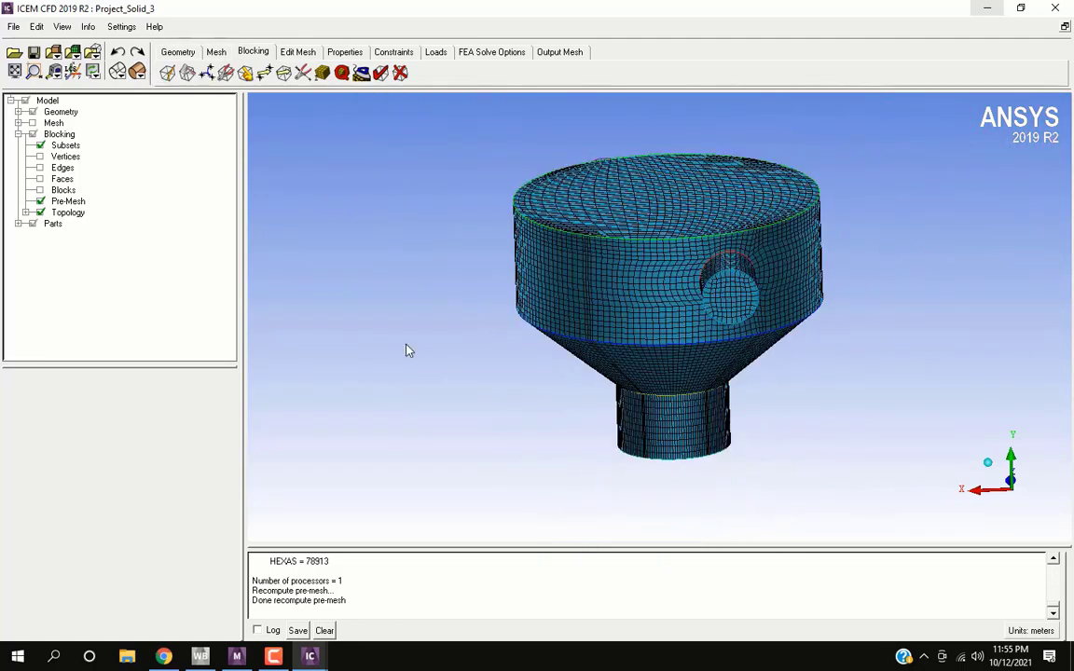
Examine the shaded pre-mesh on the top face, the side wall, the inlets and the underside of the cone.
{"action": "left_click_drag", "start_coordinate": [493, 426], "coordinate": [625, 336]}
{"action": "scroll", "coordinate": [624, 336], "scroll_direction": "up", "scroll_amount": 6}
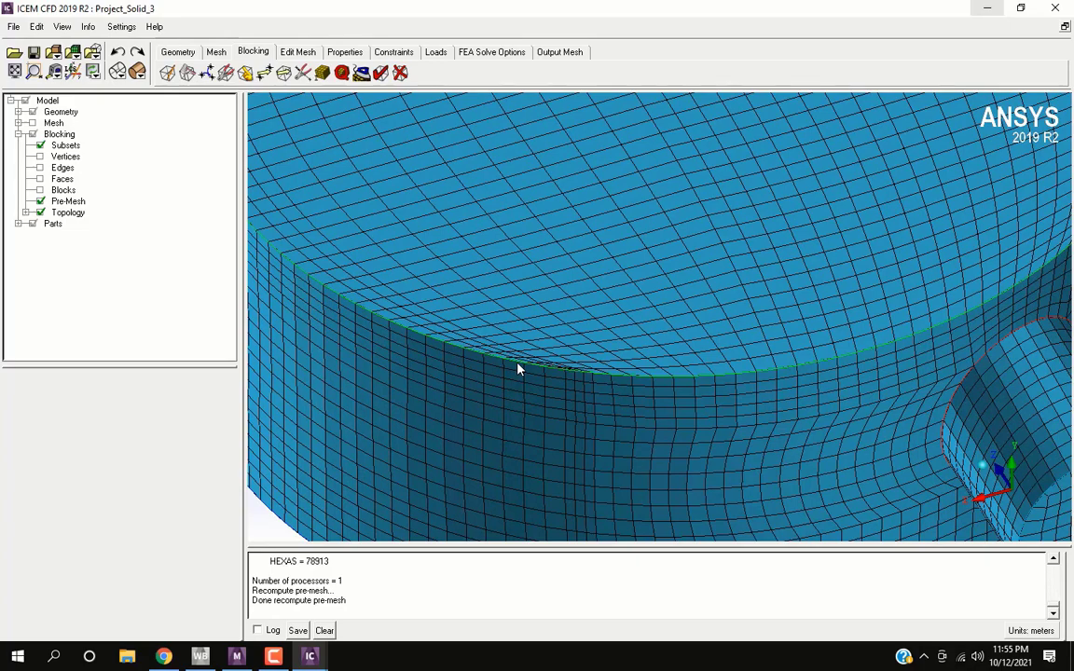
{"action": "scroll", "coordinate": [519, 370], "scroll_direction": "down", "scroll_amount": 8}
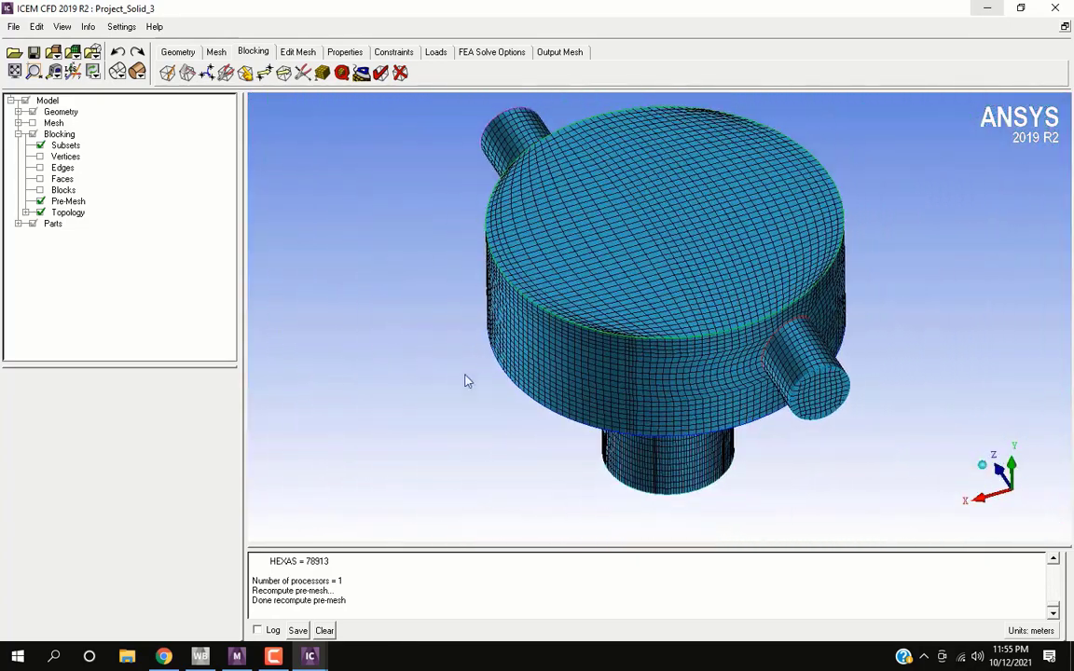
{"action": "left_click_drag", "start_coordinate": [467, 381], "coordinate": [674, 244]}
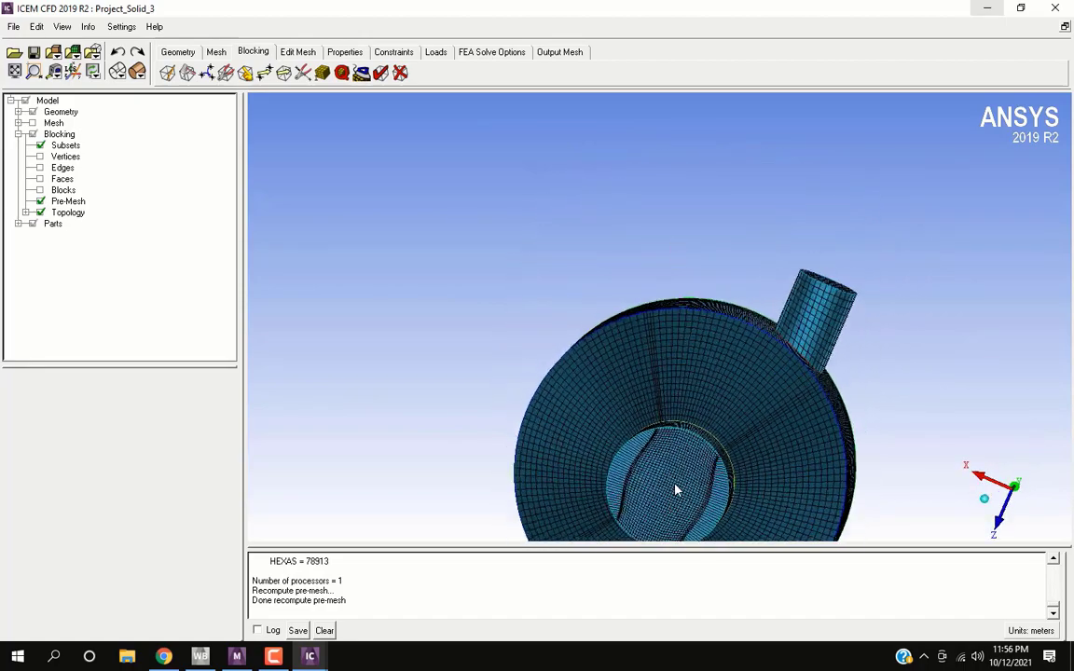
{"action": "left_click_drag", "start_coordinate": [677, 489], "coordinate": [644, 364]}
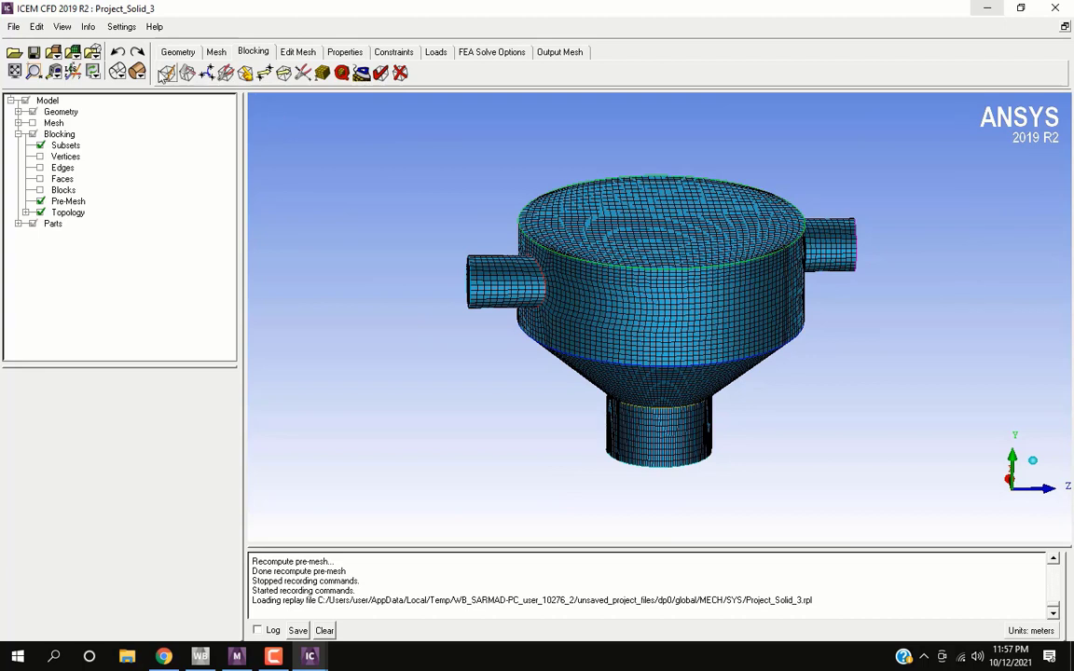
Convert the blocking pre-mesh to an unstructured mesh, replacing the existing mesh.
{"action": "left_click", "coordinate": [13, 28]}
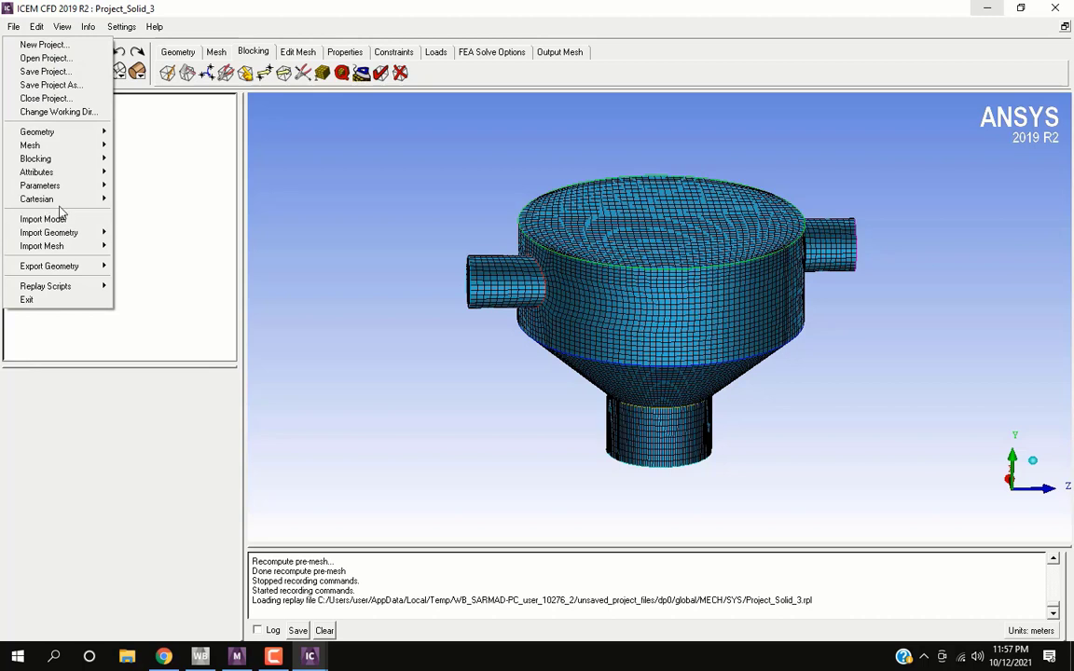
{"action": "mouse_move", "coordinate": [80, 145]}
{"action": "left_click", "coordinate": [135, 174]}
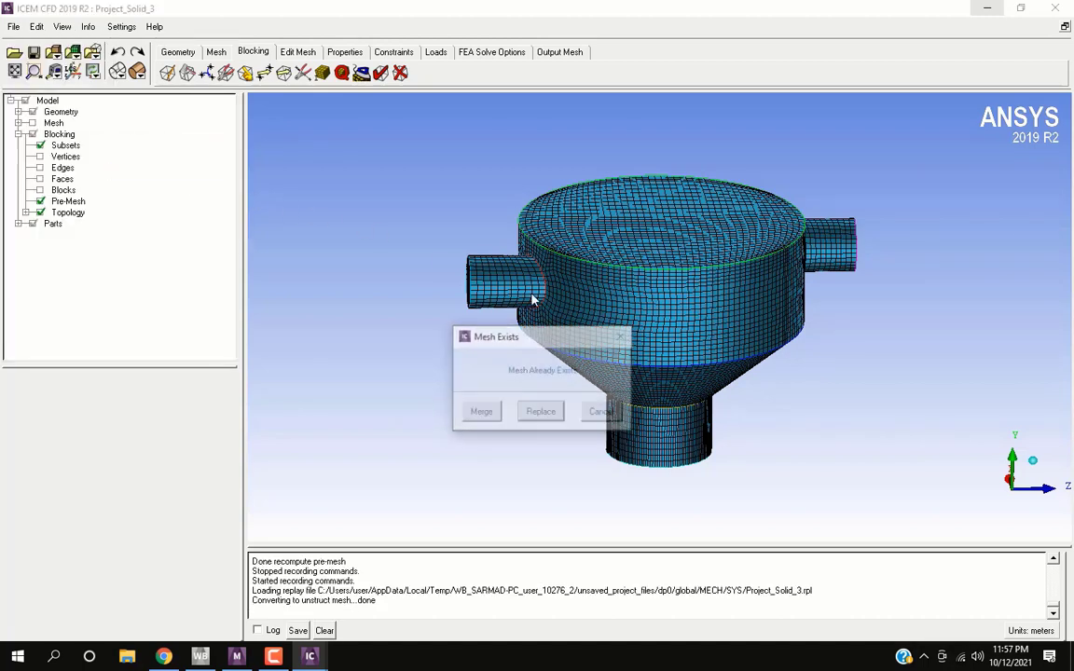
{"action": "left_click", "coordinate": [540, 414]}
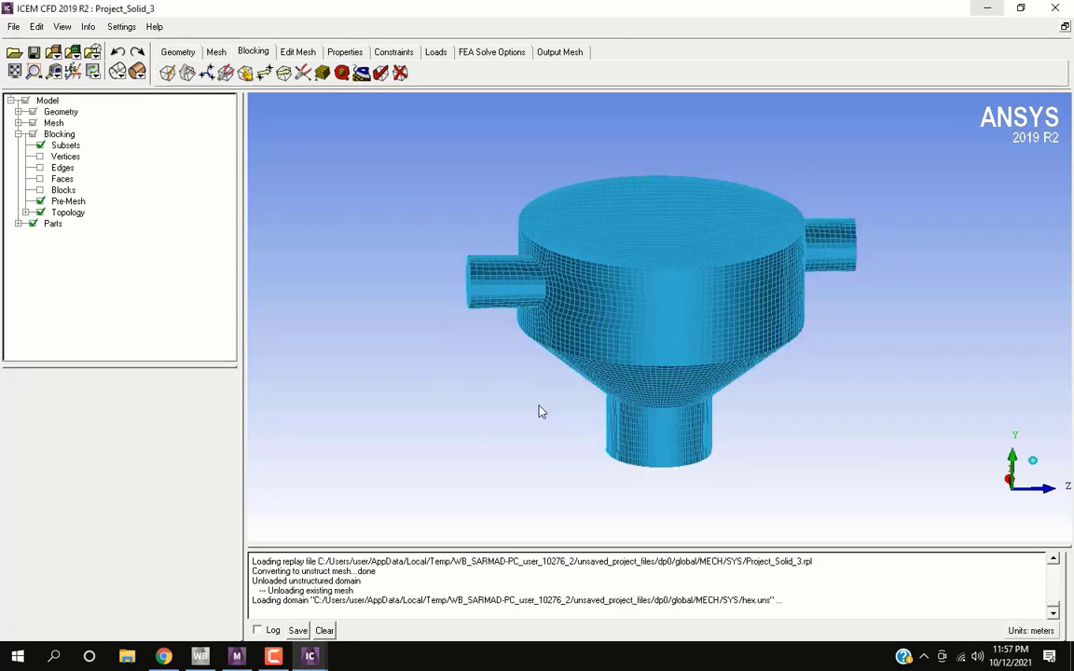
Hide the blocking and show only the converted mesh, shaded with its element edges.
{"action": "left_click_drag", "start_coordinate": [538, 410], "coordinate": [585, 439]}
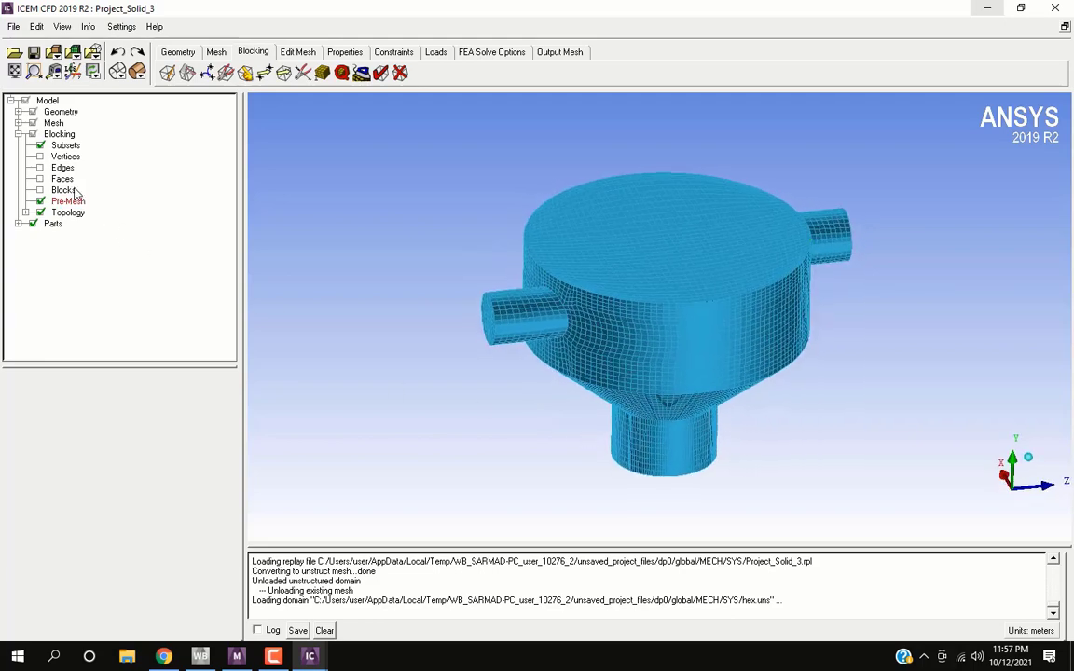
{"action": "left_click", "coordinate": [33, 123]}
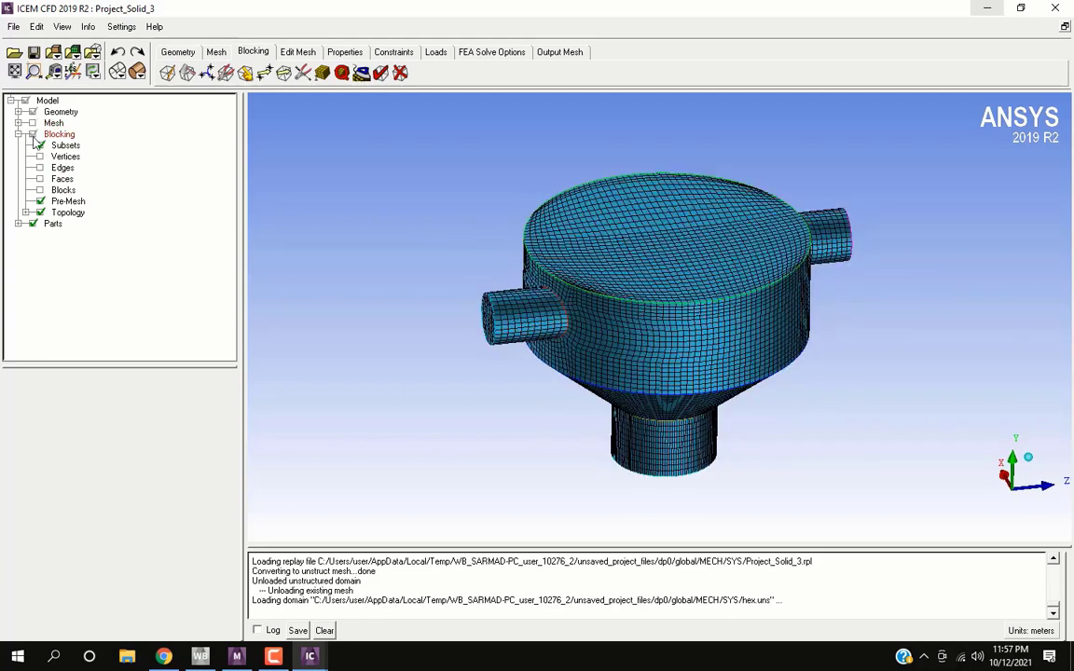
{"action": "left_click", "coordinate": [33, 135]}
{"action": "left_click", "coordinate": [33, 123]}
{"action": "left_click", "coordinate": [117, 72]}
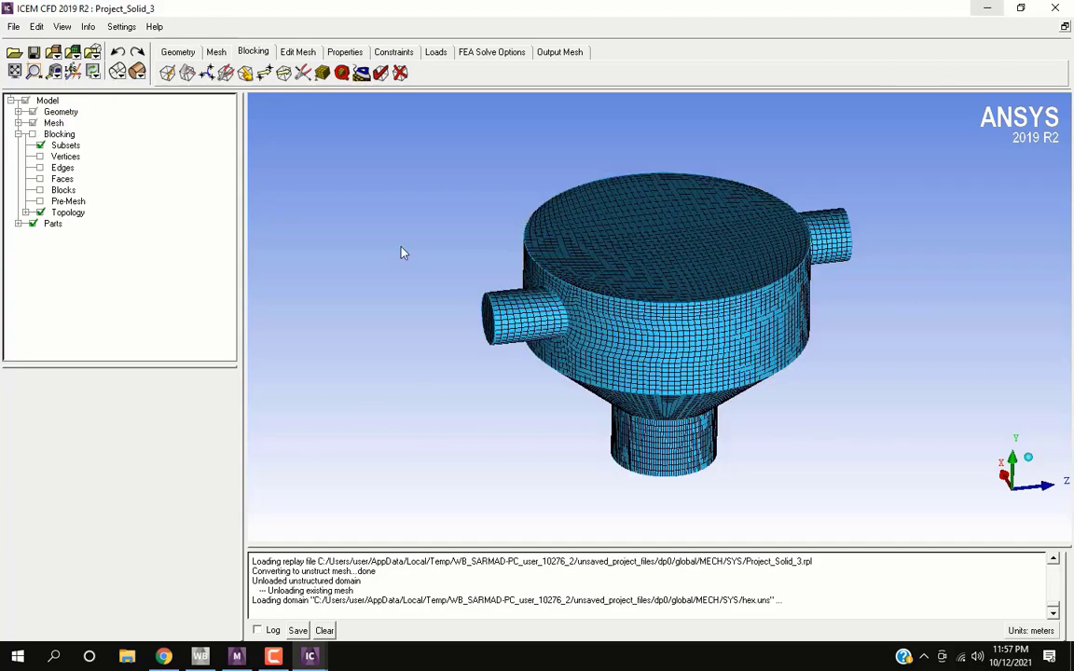
{"action": "left_click_drag", "start_coordinate": [591, 423], "coordinate": [598, 247]}
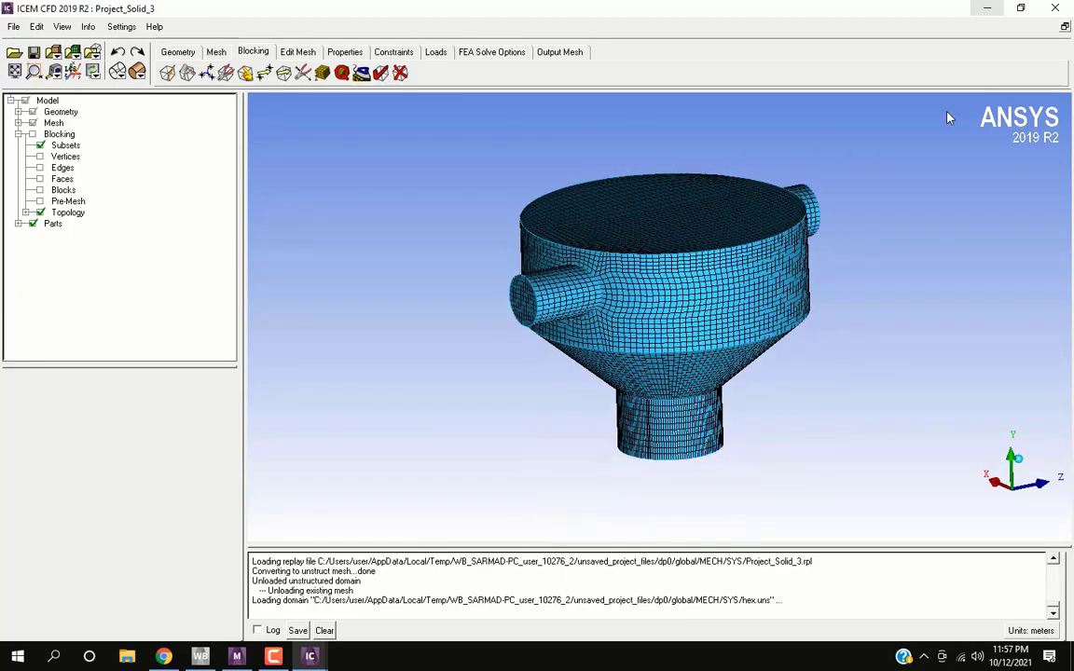
Finish the replay recording by overwriting Project_Solid_3.rpl, and close ICEM CFD while saving the current project.
{"action": "mouse_move", "coordinate": [310, 657]}
{"action": "left_click", "coordinate": [352, 539]}
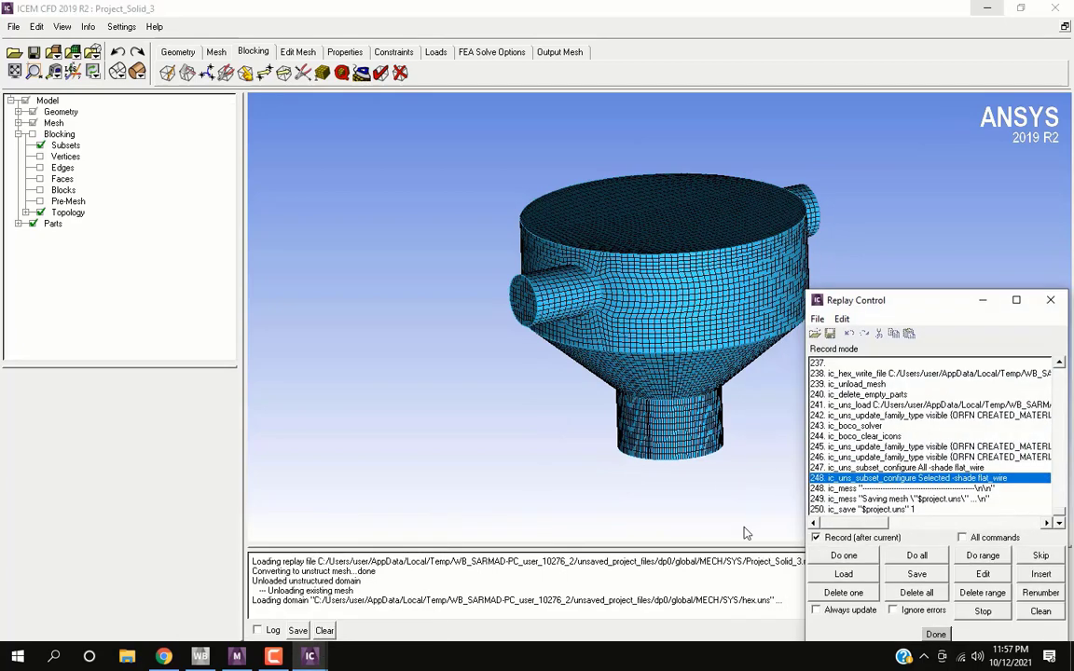
{"action": "left_click", "coordinate": [936, 634]}
{"action": "left_click", "coordinate": [410, 350]}
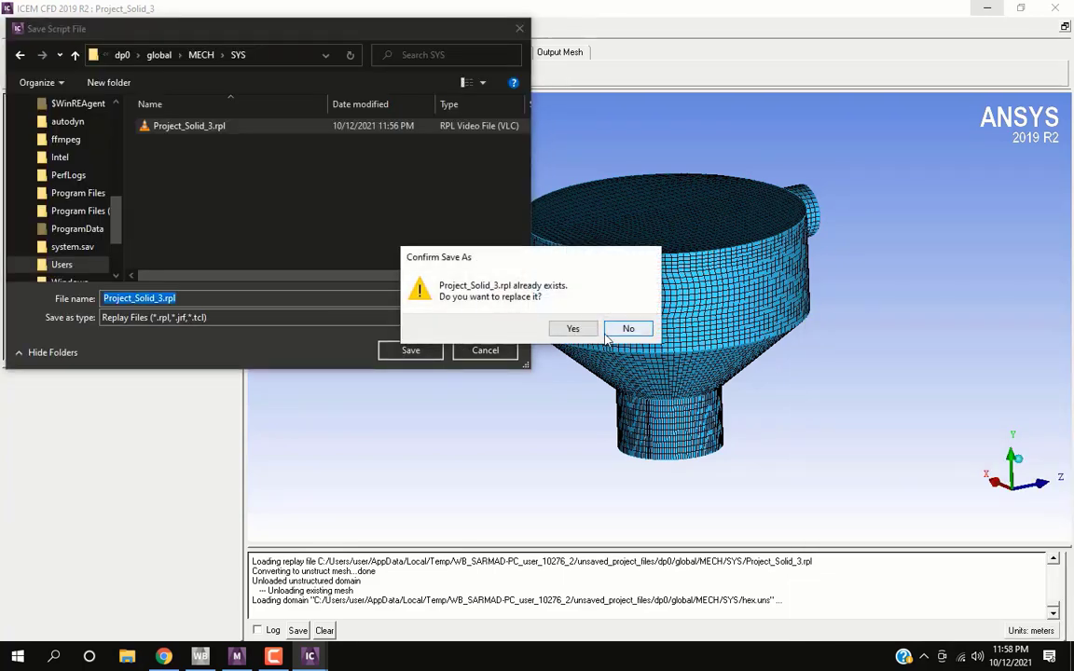
{"action": "left_click", "coordinate": [573, 329]}
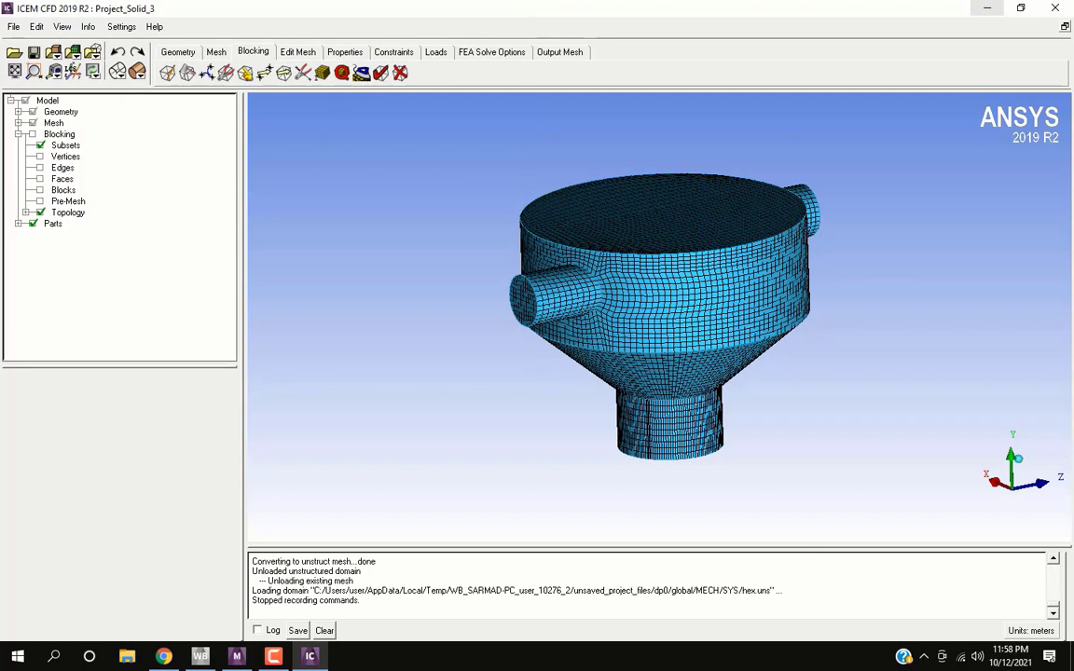
{"action": "left_click", "coordinate": [1054, 8]}
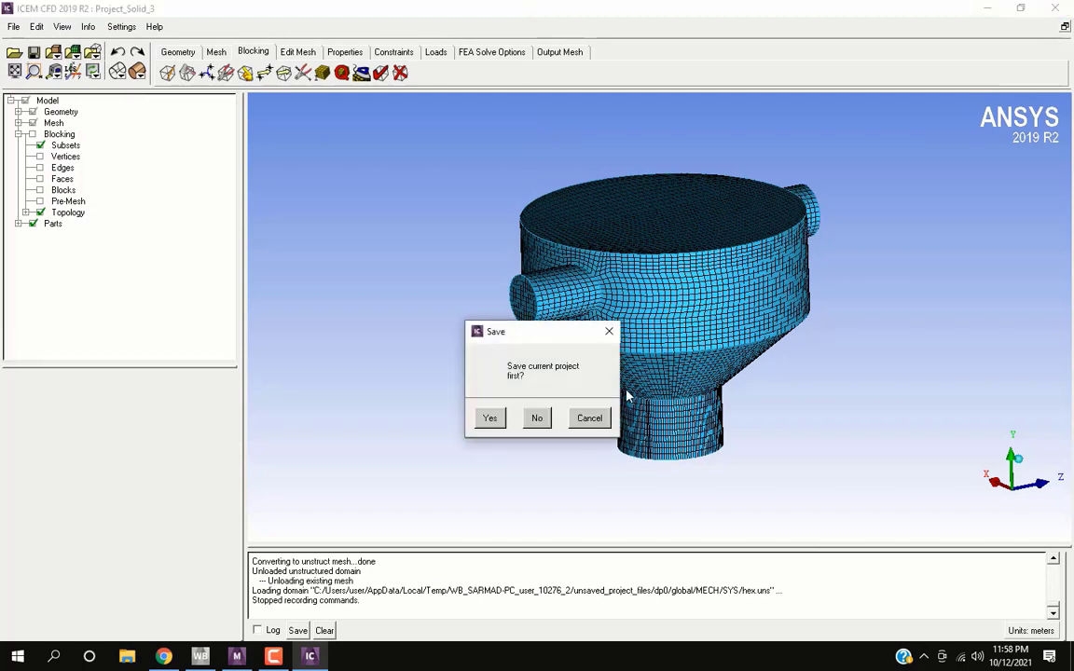
{"action": "left_click", "coordinate": [489, 418]}
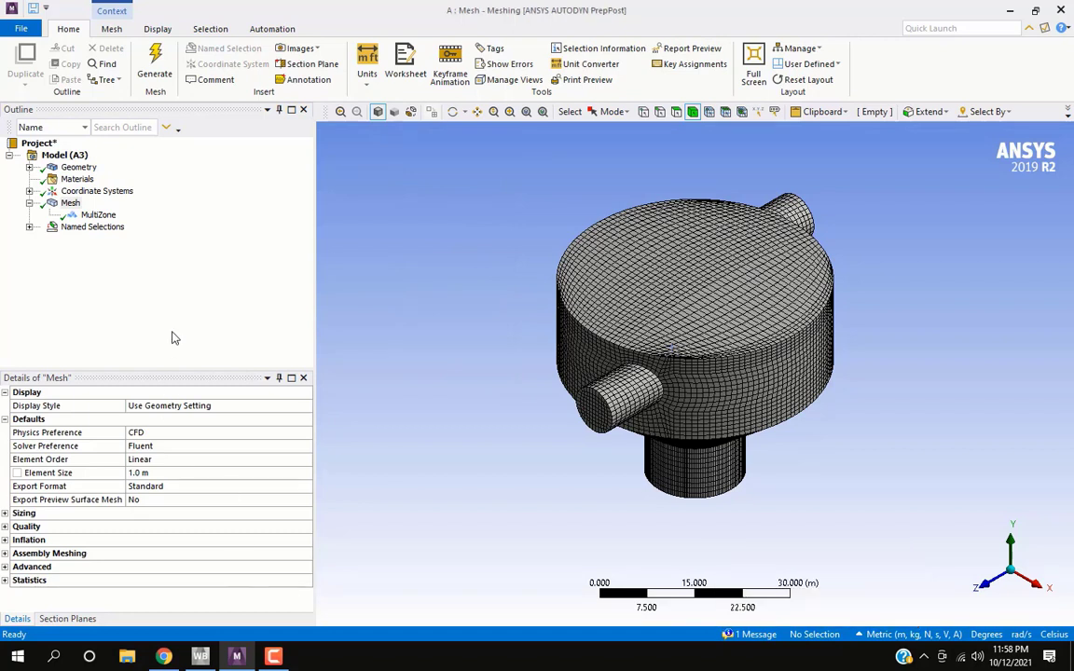
Set Write ICEM CFD Files to Batch for the MultiZone method.
{"action": "left_click", "coordinate": [98, 215]}
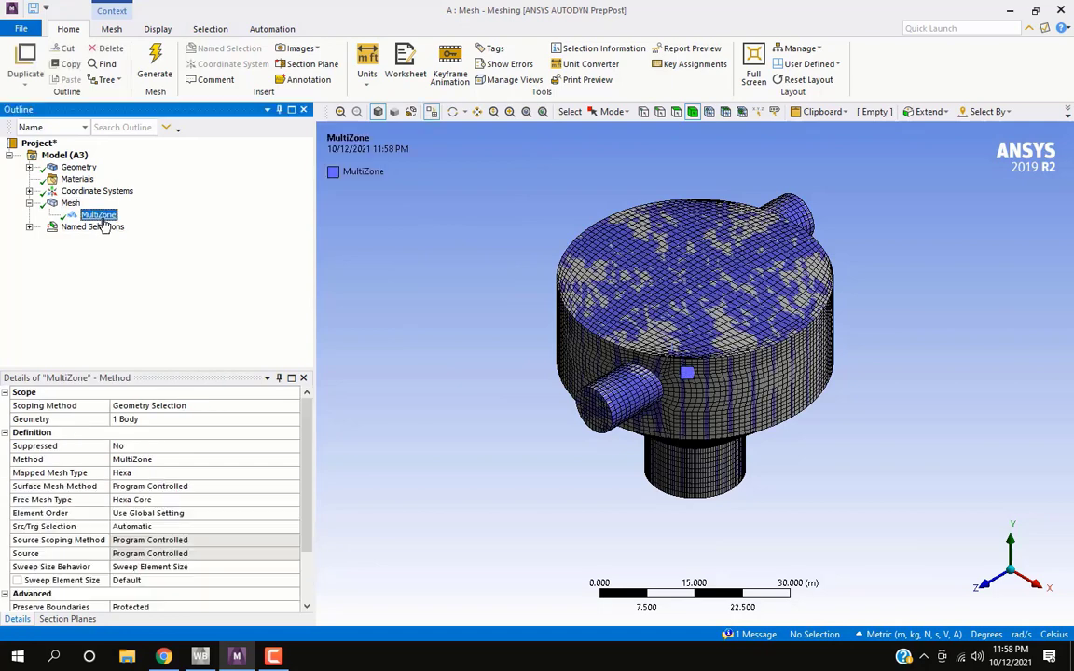
{"action": "scroll", "coordinate": [175, 582], "scroll_direction": "down", "scroll_amount": 2}
{"action": "left_click", "coordinate": [173, 580]}
{"action": "left_click", "coordinate": [235, 580]}
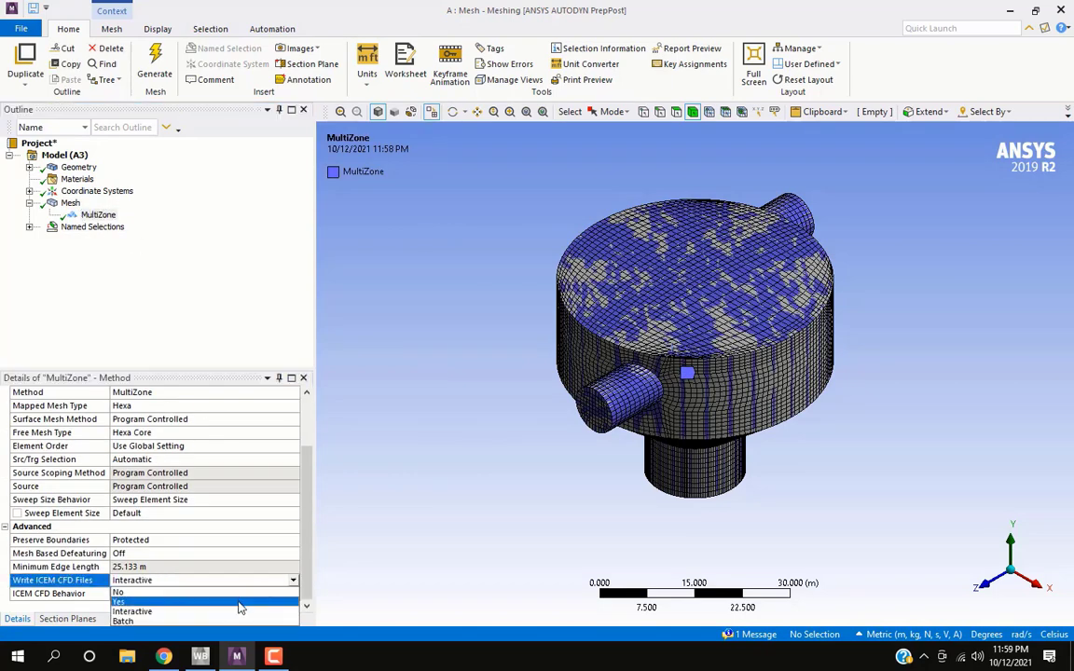
{"action": "left_click", "coordinate": [235, 613]}
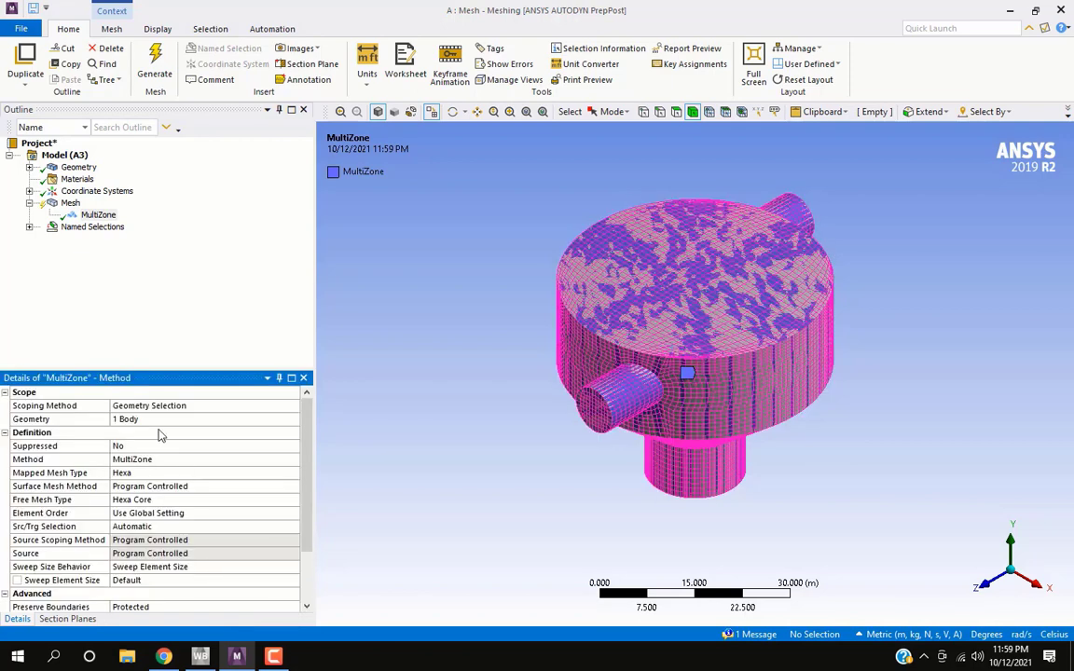
Set the global mesh element size to 2 m and regenerate the mesh.
{"action": "left_click", "coordinate": [70, 203]}
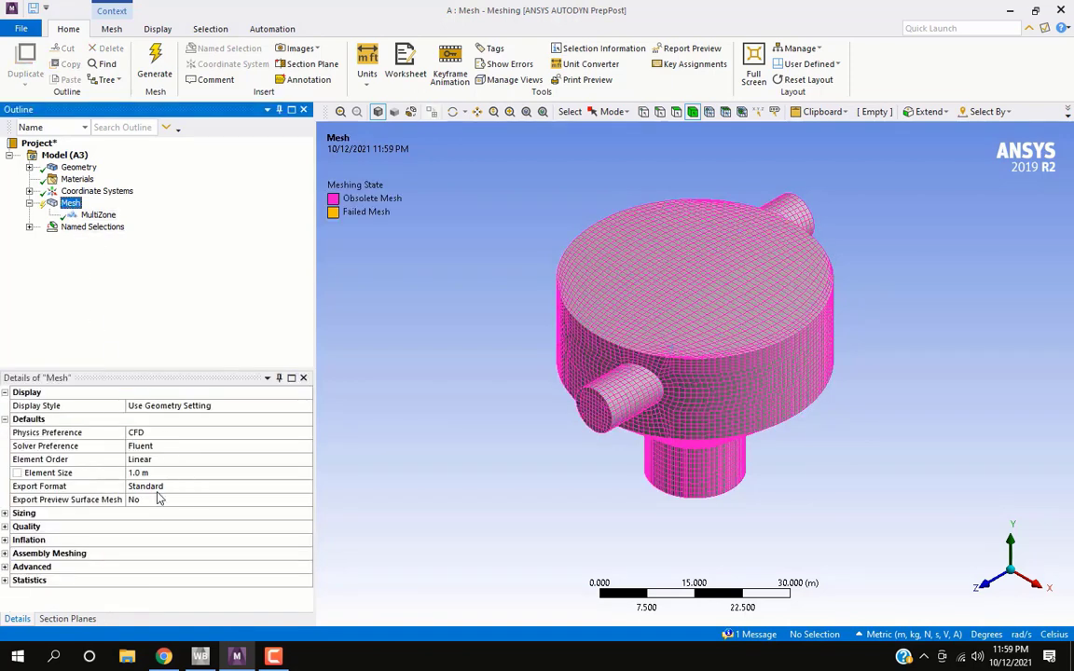
{"action": "left_click", "coordinate": [145, 474]}
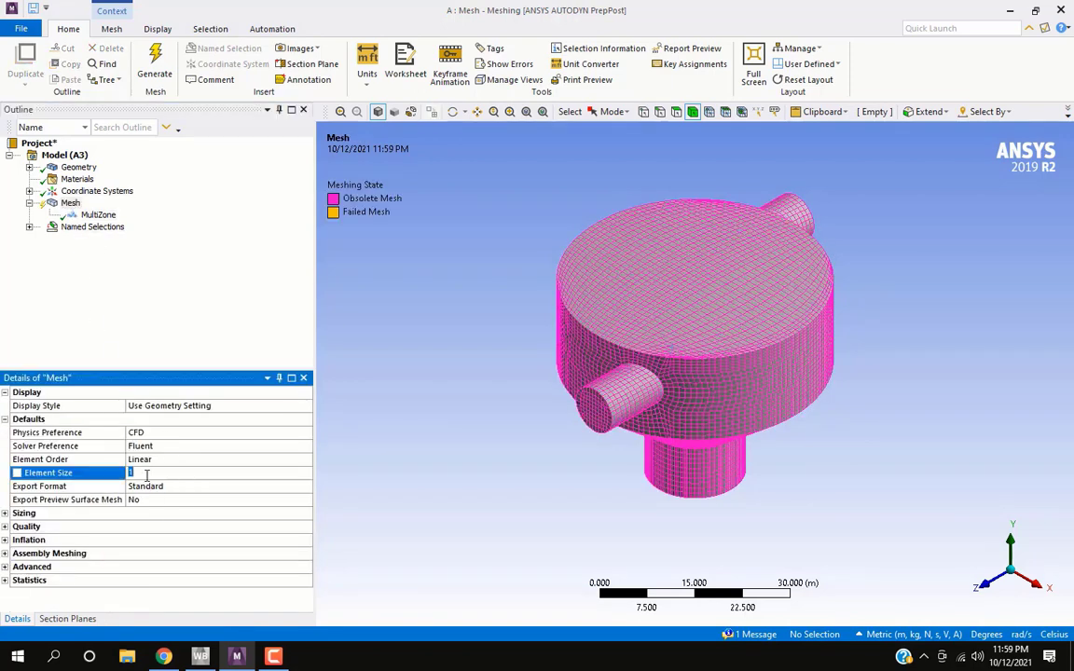
{"action": "type", "text": "2"}
{"action": "left_click", "coordinate": [70, 204]}
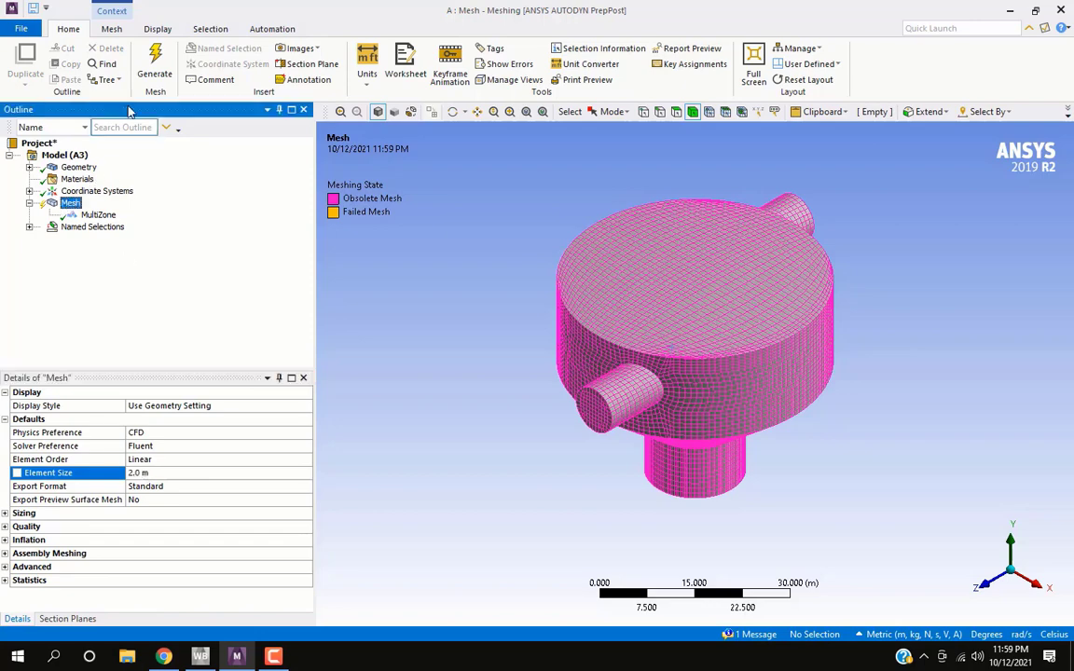
{"action": "left_click", "coordinate": [160, 56]}
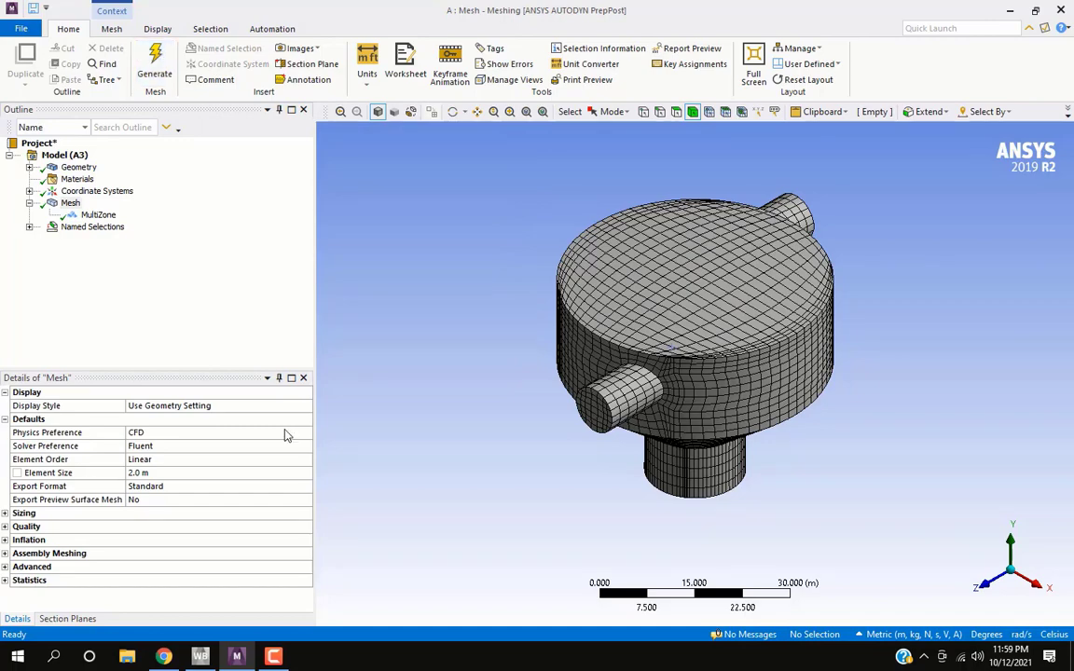
Examine the regenerated mesh on the cyclone's top face, side wall, inlets, cone and outlet.
{"action": "left_click", "coordinate": [634, 344]}
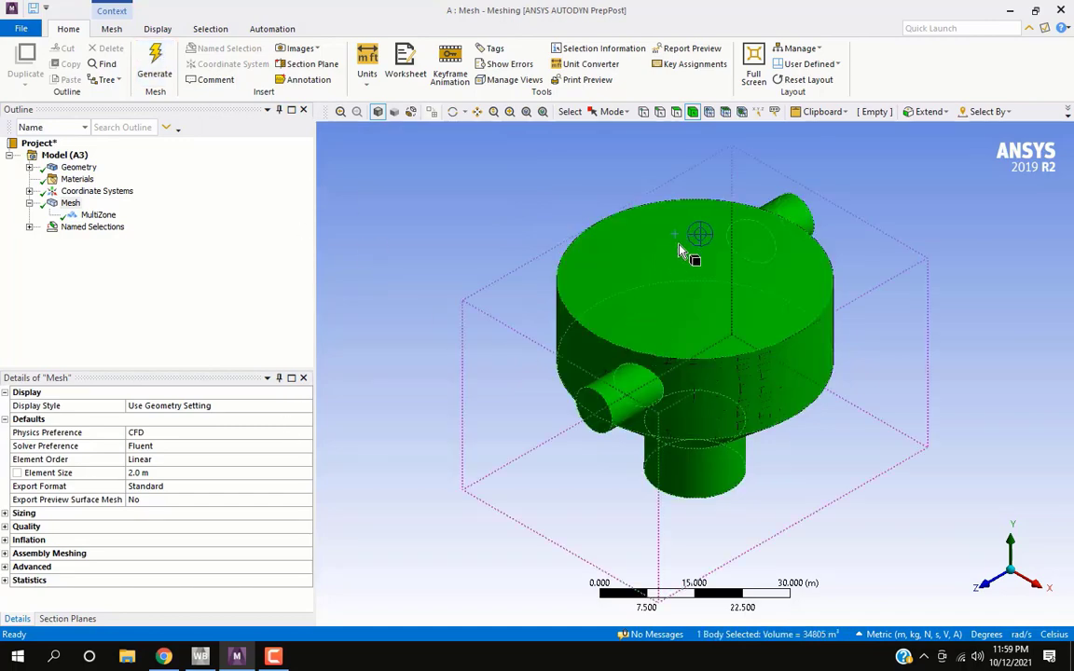
{"action": "left_click", "coordinate": [983, 336]}
{"action": "middle_click_drag", "start_coordinate": [882, 403], "coordinate": [709, 343]}
{"action": "scroll", "coordinate": [666, 395], "scroll_direction": "up", "scroll_amount": 3}
{"action": "scroll", "coordinate": [667, 395], "scroll_direction": "down", "scroll_amount": 6}
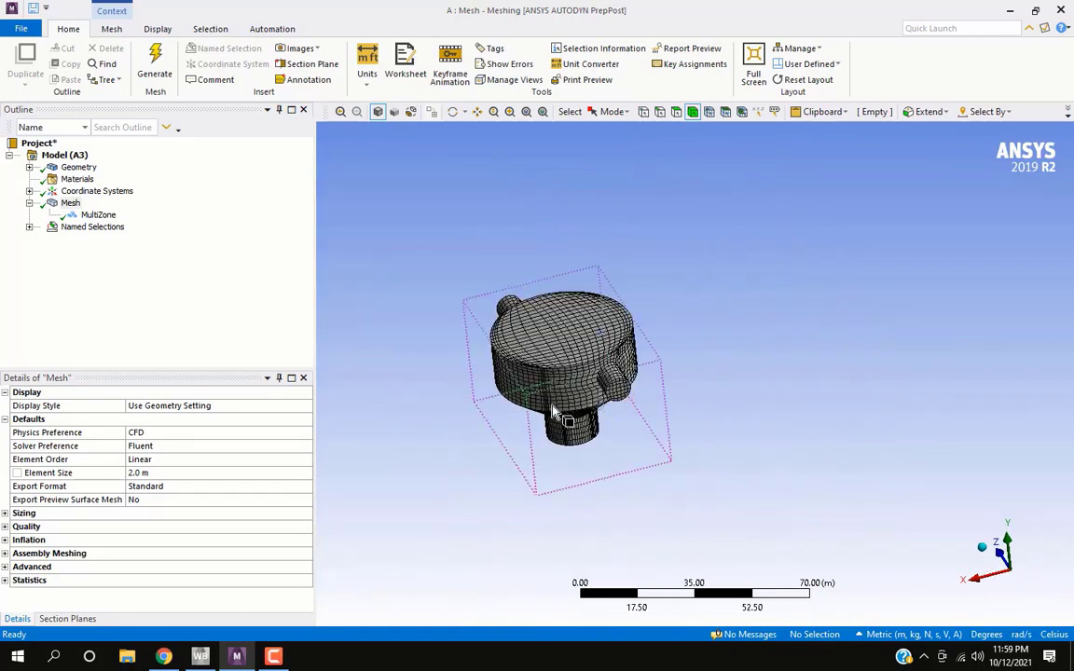
{"action": "left_click", "coordinate": [525, 427]}
{"action": "middle_click_drag", "start_coordinate": [529, 433], "coordinate": [560, 363]}
{"action": "left_click", "coordinate": [679, 429]}
{"action": "middle_click_drag", "start_coordinate": [679, 429], "coordinate": [543, 464]}
{"action": "scroll", "coordinate": [547, 468], "scroll_direction": "down", "scroll_amount": 2}
{"action": "scroll", "coordinate": [681, 384], "scroll_direction": "up", "scroll_amount": 2}
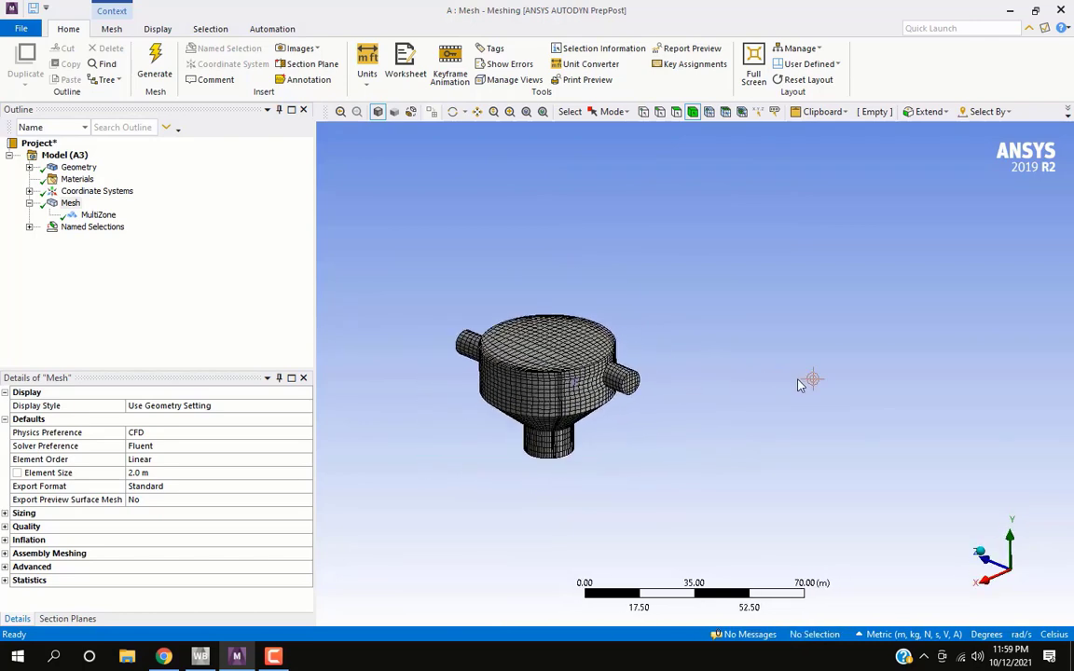
{"action": "scroll", "coordinate": [486, 365], "scroll_direction": "down", "scroll_amount": 2}
{"action": "scroll", "coordinate": [522, 378], "scroll_direction": "down", "scroll_amount": 2}
{"action": "scroll", "coordinate": [569, 383], "scroll_direction": "up", "scroll_amount": 2}
{"action": "scroll", "coordinate": [560, 391], "scroll_direction": "up", "scroll_amount": 5}
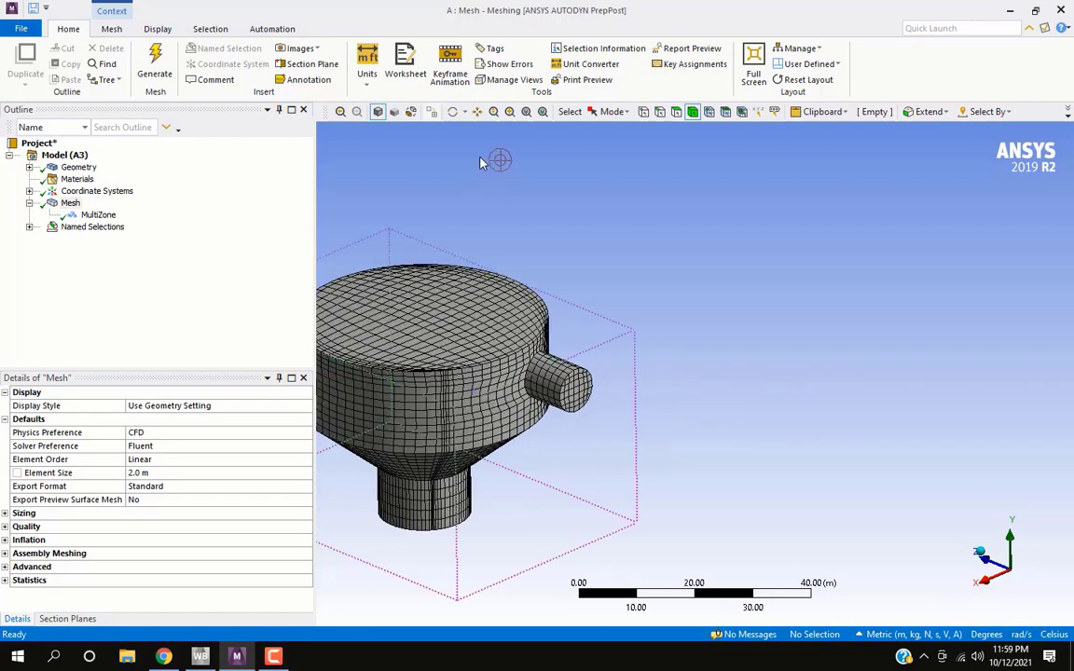
{"action": "left_click", "coordinate": [525, 112]}
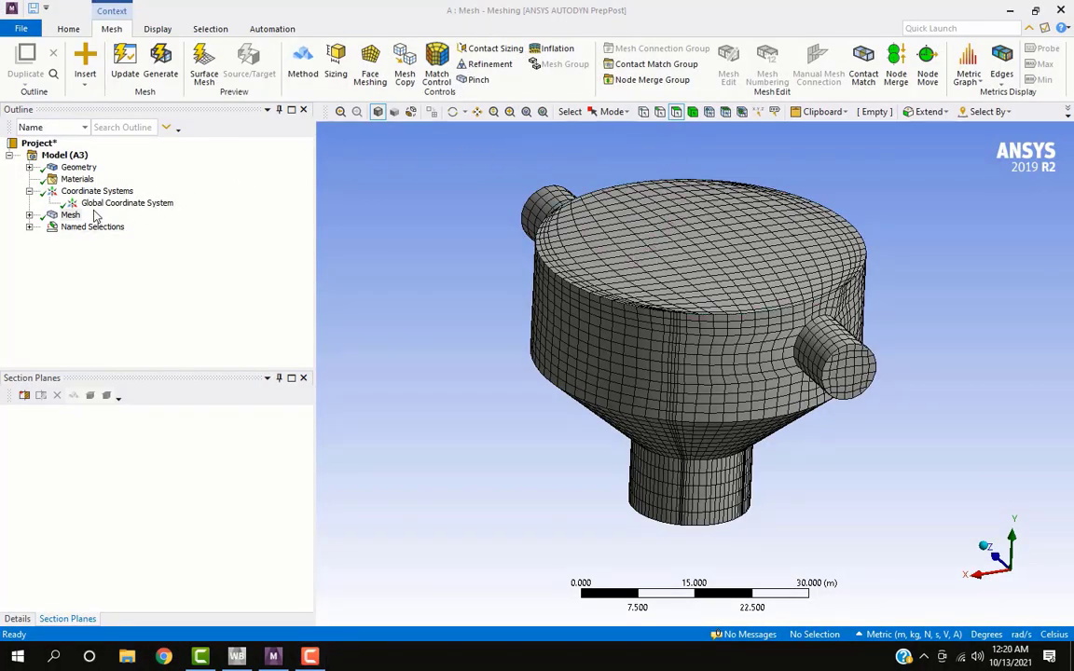
Cut the cyclone vertically through its centre with a section plane and display the sectioned mesh.
{"action": "left_click", "coordinate": [121, 204]}
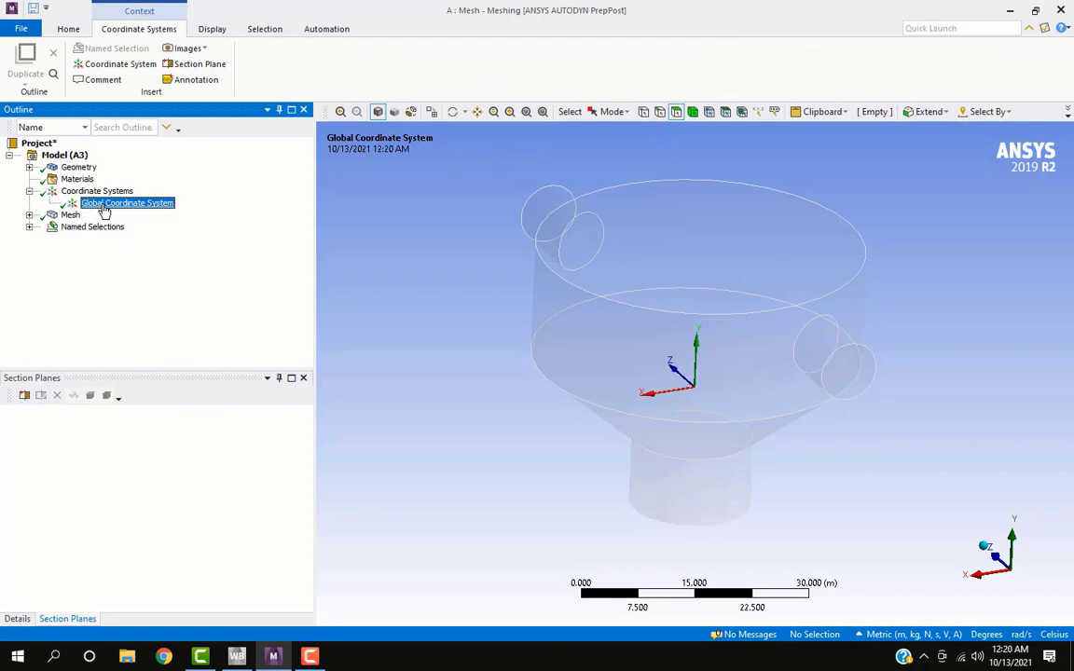
{"action": "left_click", "coordinate": [193, 75]}
{"action": "left_click_drag", "start_coordinate": [694, 136], "coordinate": [710, 570]}
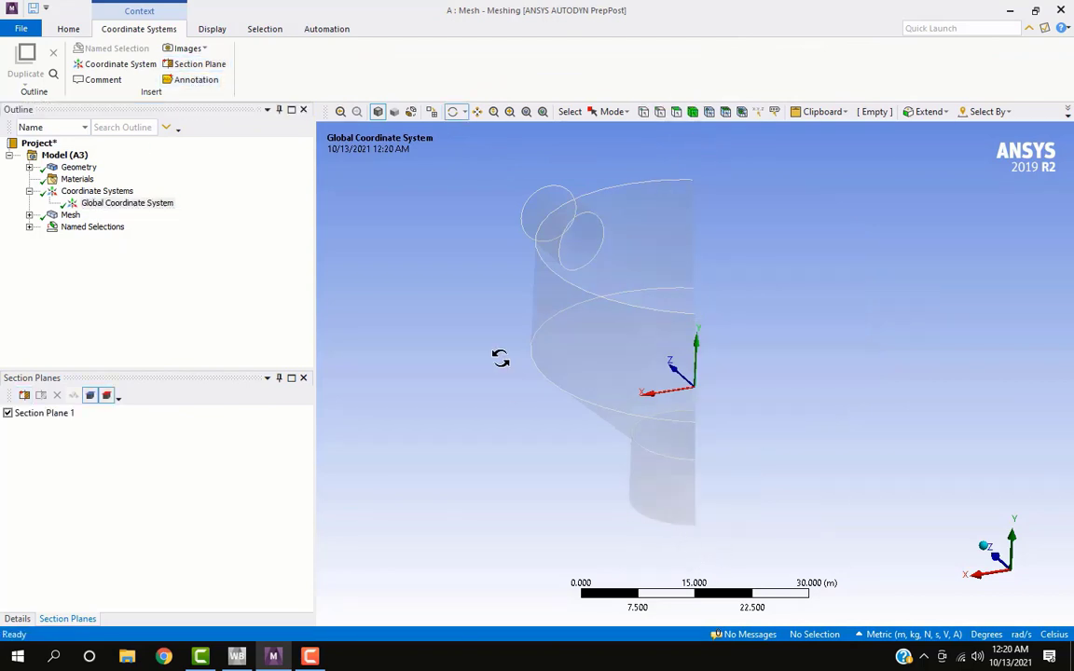
{"action": "left_click", "coordinate": [70, 215]}
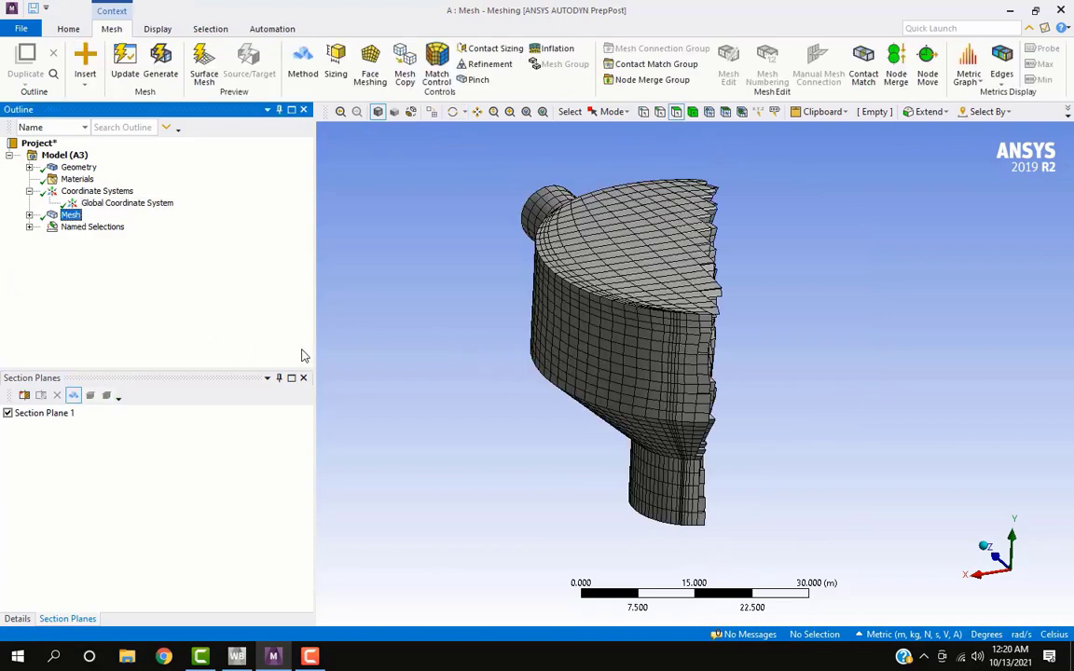
Examine the interior elements on the mesh's cut face, comparing it with and without whole elements.
{"action": "middle_click_drag", "start_coordinate": [491, 422], "coordinate": [334, 412]}
{"action": "left_click", "coordinate": [74, 395]}
{"action": "left_click", "coordinate": [74, 396]}
{"action": "middle_click_drag", "start_coordinate": [614, 521], "coordinate": [559, 511]}
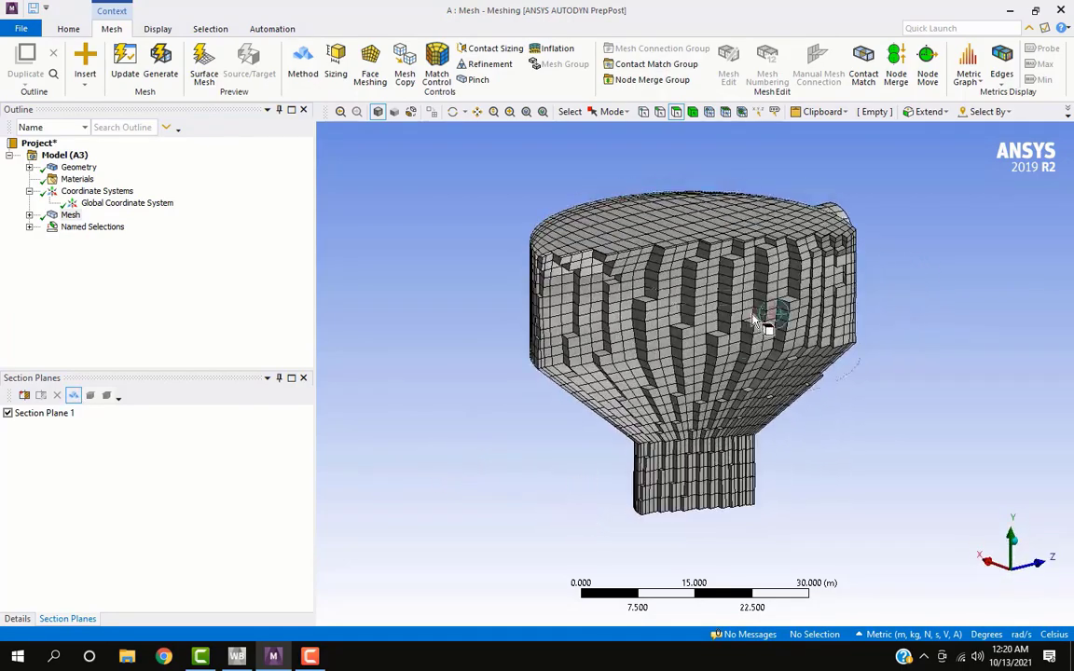
{"action": "scroll", "coordinate": [755, 320], "scroll_direction": "up", "scroll_amount": 4}
{"action": "scroll", "coordinate": [755, 319], "scroll_direction": "down", "scroll_amount": 4}
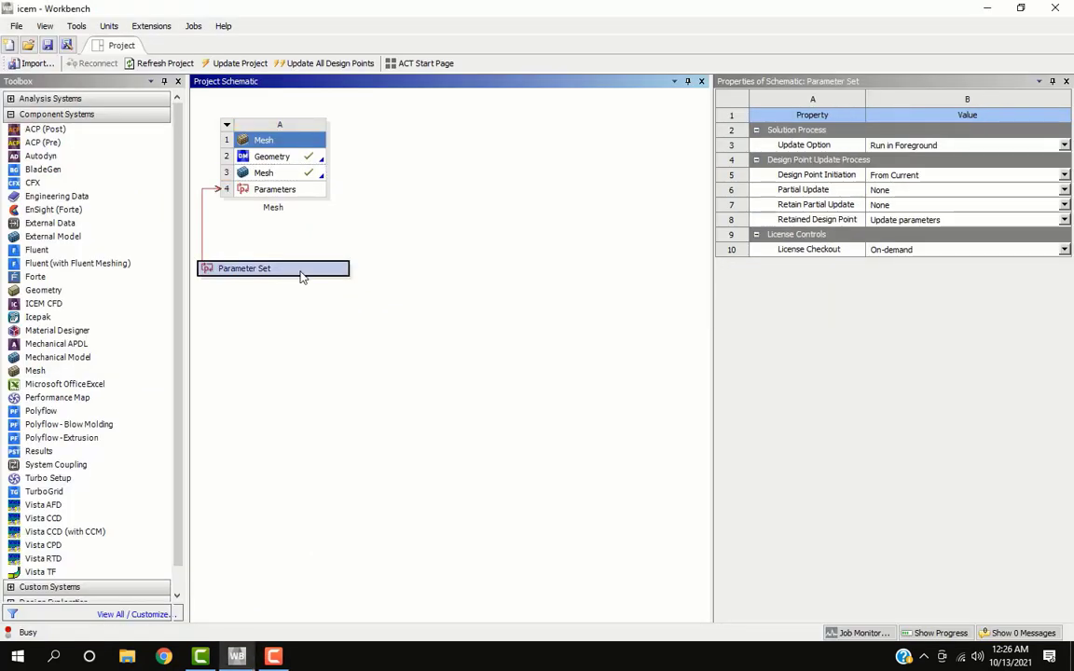
Open the Workbench parameter set and add a design point with OUTLET_RADIUS 10000 mm.
{"action": "double_click", "coordinate": [301, 273]}
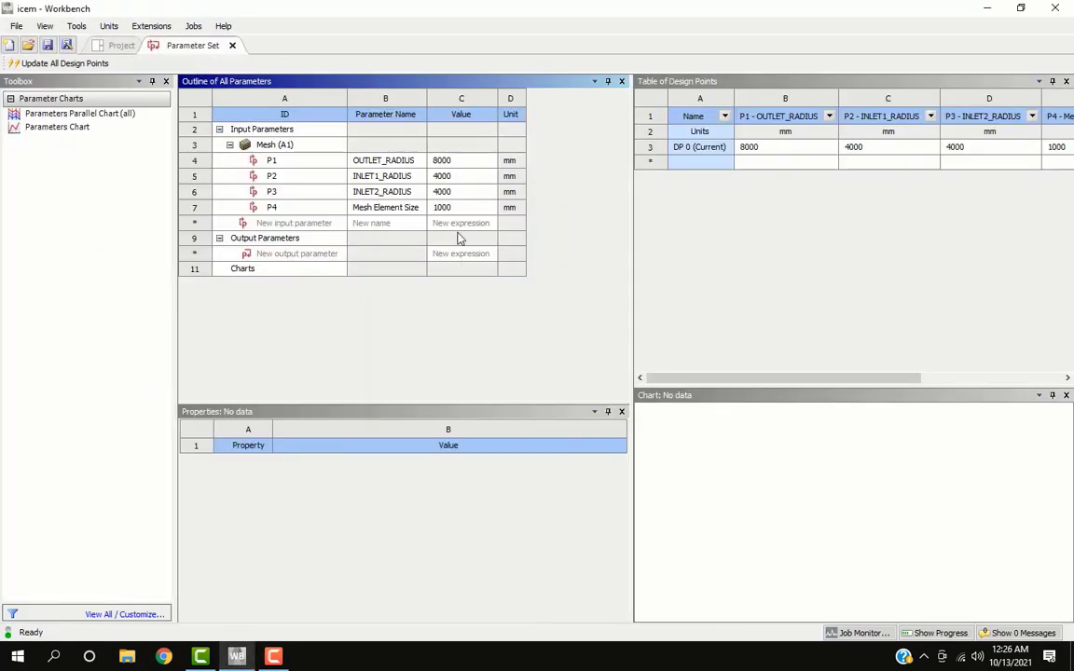
{"action": "left_click", "coordinate": [447, 208]}
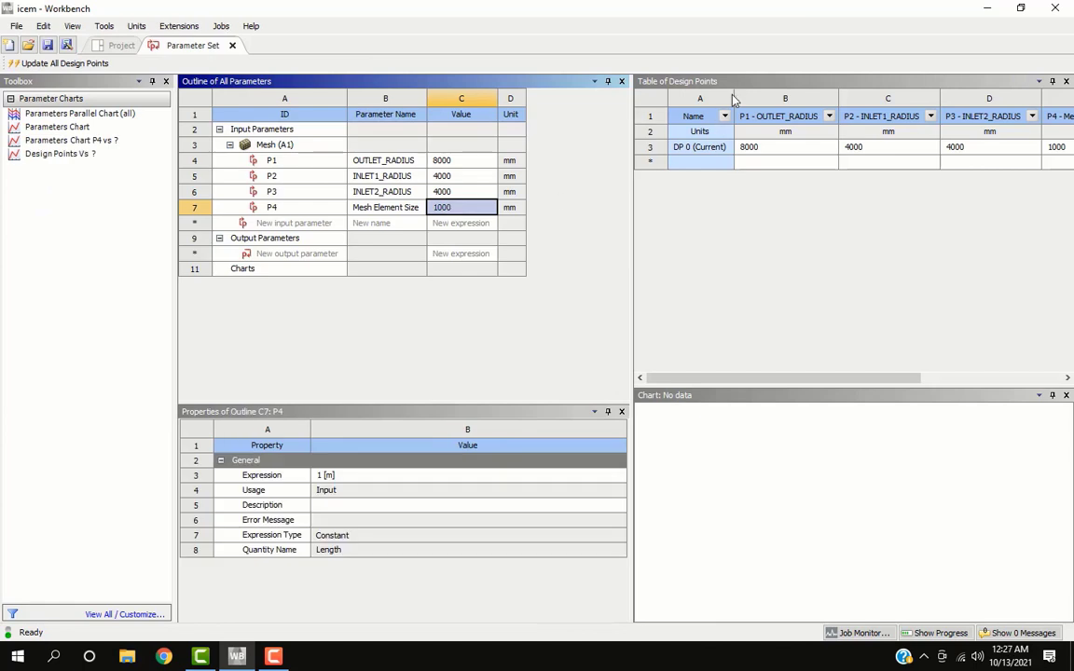
{"action": "left_click", "coordinate": [986, 88]}
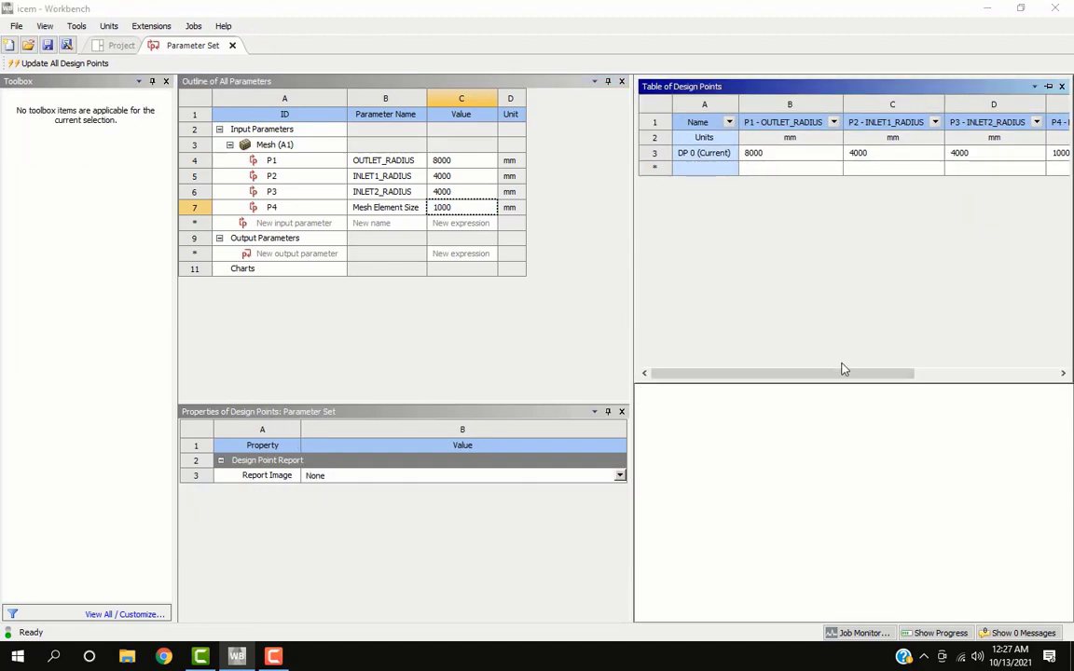
{"action": "left_click_drag", "start_coordinate": [844, 372], "coordinate": [791, 374]}
{"action": "left_click", "coordinate": [727, 168]}
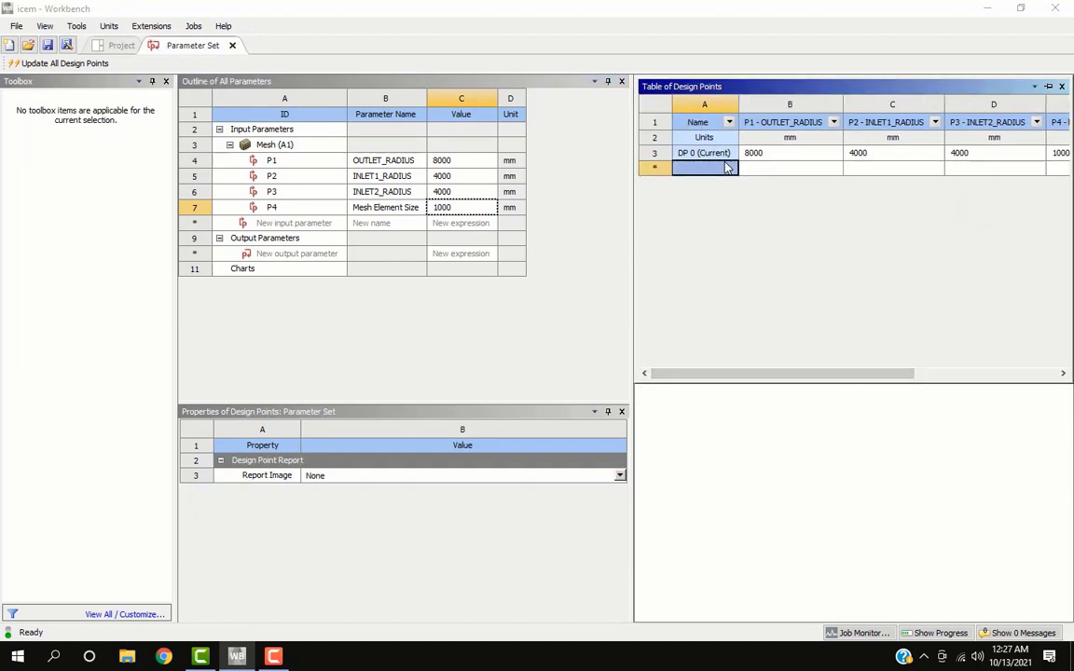
{"action": "right_click", "coordinate": [749, 155]}
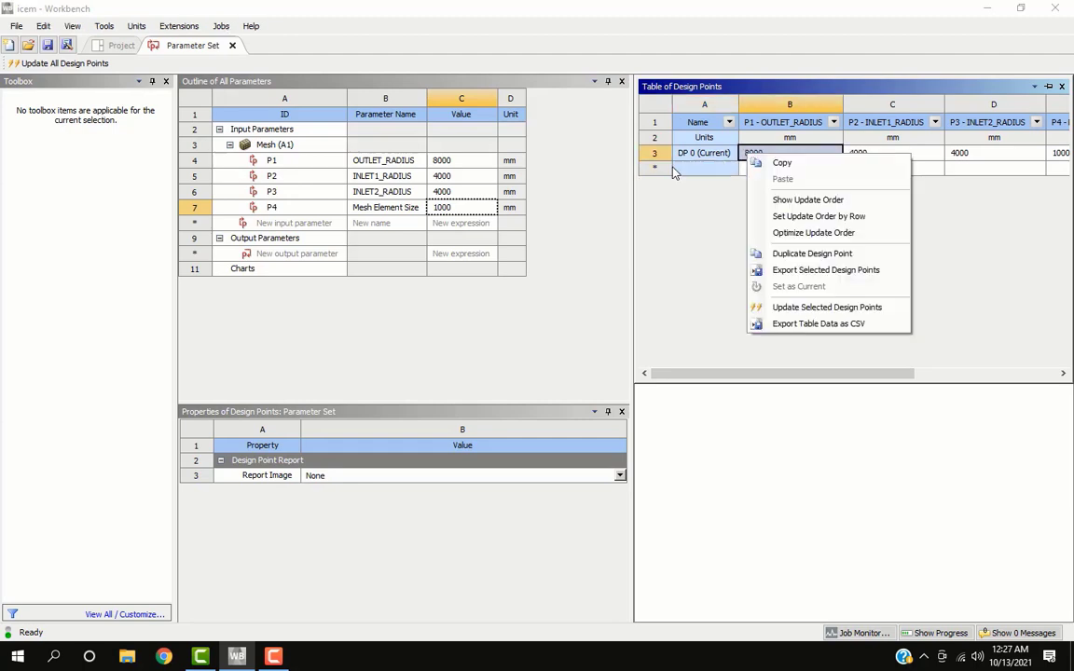
{"action": "left_click", "coordinate": [734, 164]}
{"action": "left_click", "coordinate": [773, 166]}
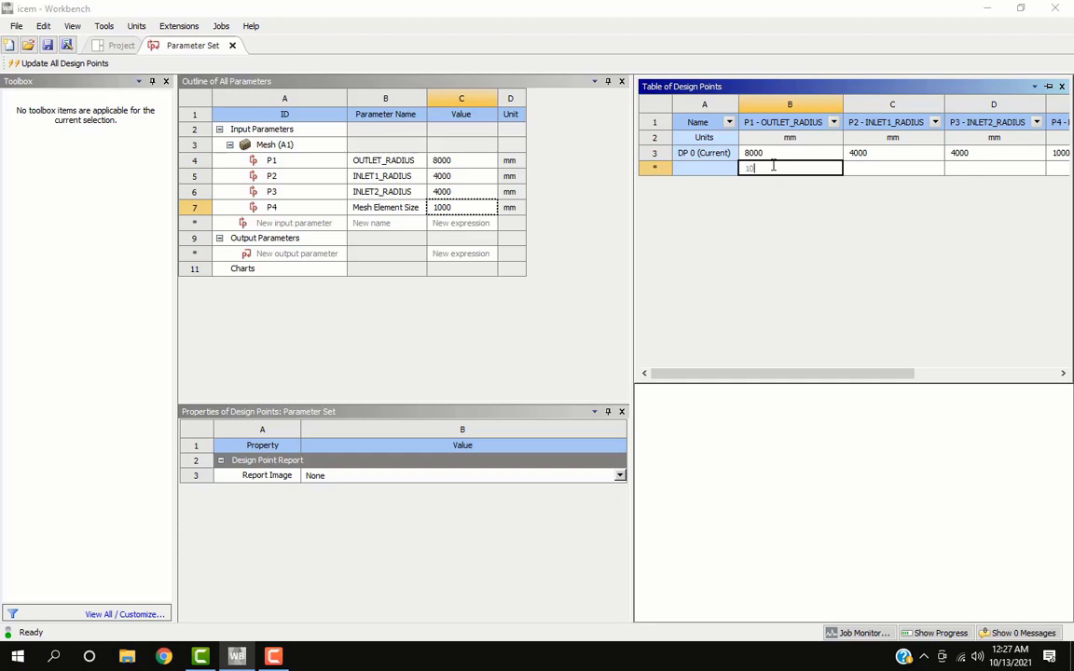
{"action": "key", "text": "Return"}
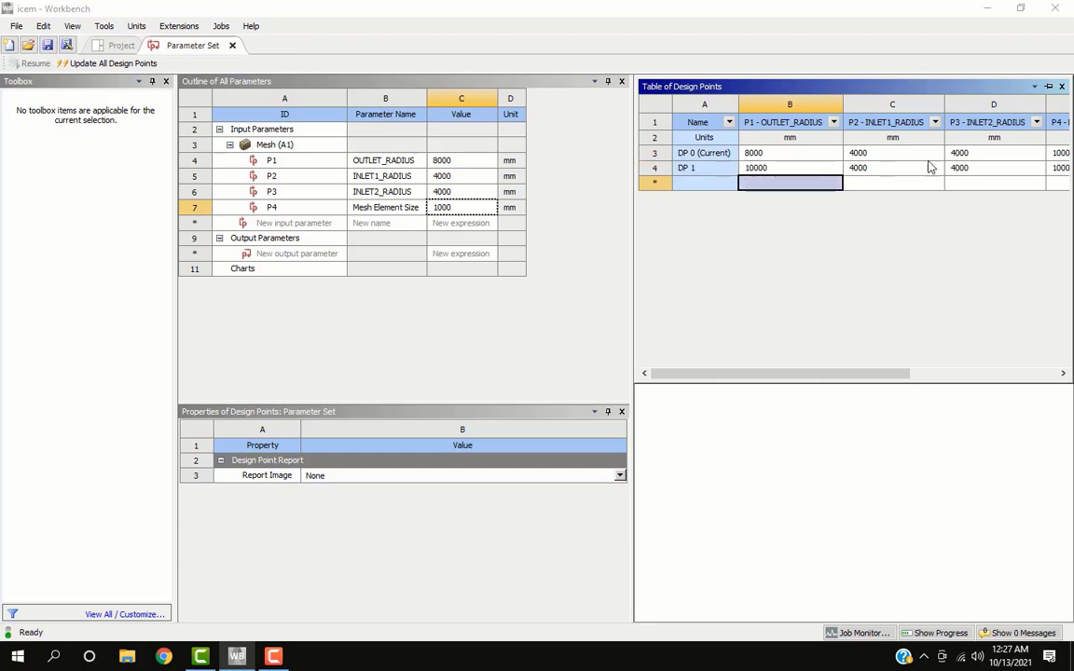
Set the Mesh Element Size of design point DP 1 to 2000 mm.
{"action": "left_click", "coordinate": [890, 167]}
{"action": "left_click_drag", "start_coordinate": [872, 374], "coordinate": [942, 374]}
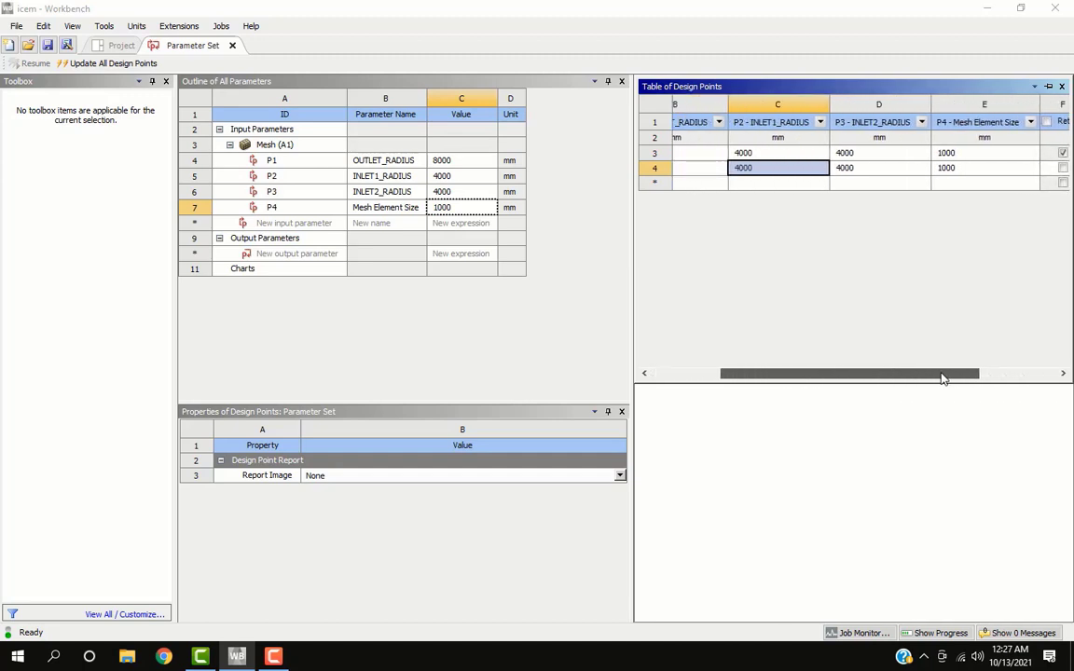
{"action": "left_click", "coordinate": [974, 153]}
{"action": "left_click", "coordinate": [980, 170]}
{"action": "type", "text": "2"}
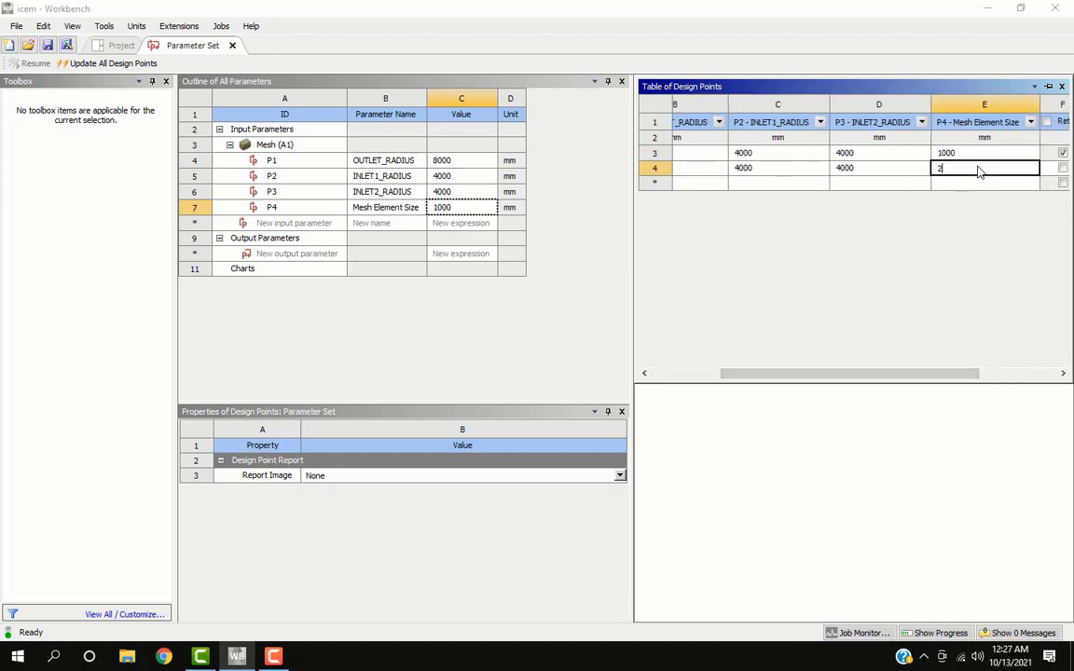
{"action": "type", "text": "000"}
{"action": "key", "text": "Return"}
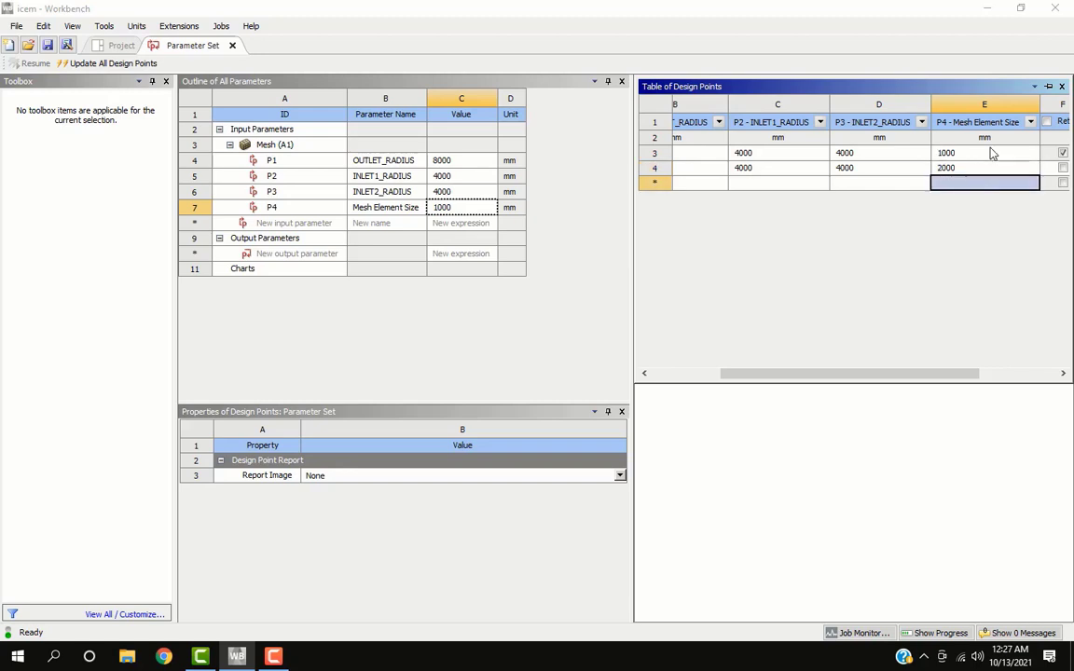
Mark design point DP 1 as retained and try to update it.
{"action": "left_click_drag", "start_coordinate": [960, 374], "coordinate": [1062, 376]}
{"action": "left_click", "coordinate": [934, 169]}
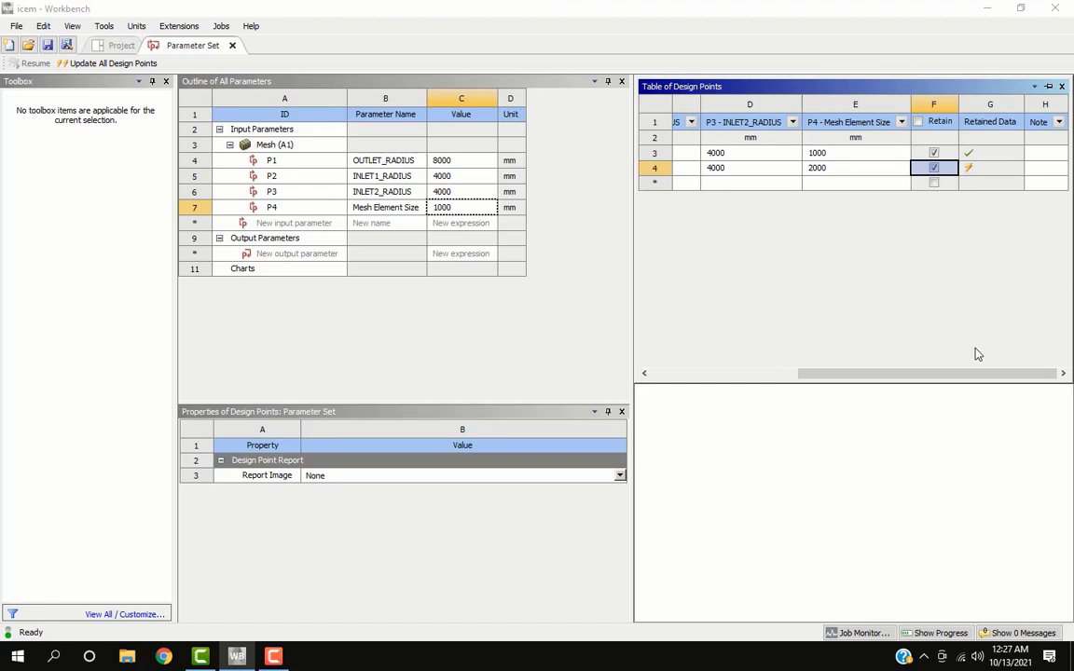
{"action": "right_click", "coordinate": [986, 170]}
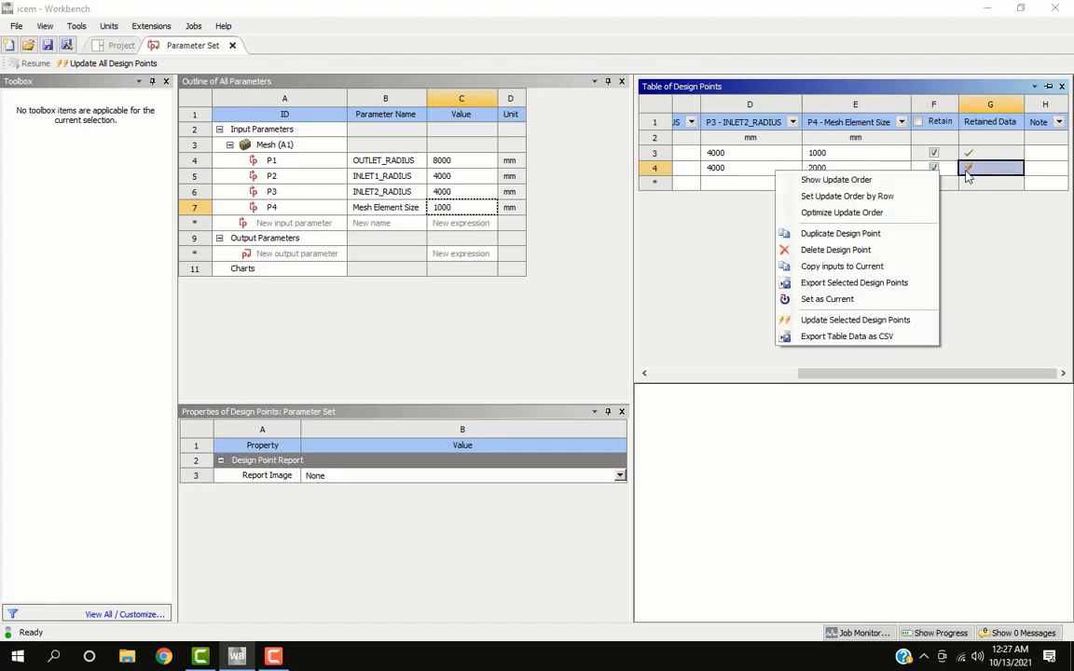
{"action": "left_click", "coordinate": [897, 320]}
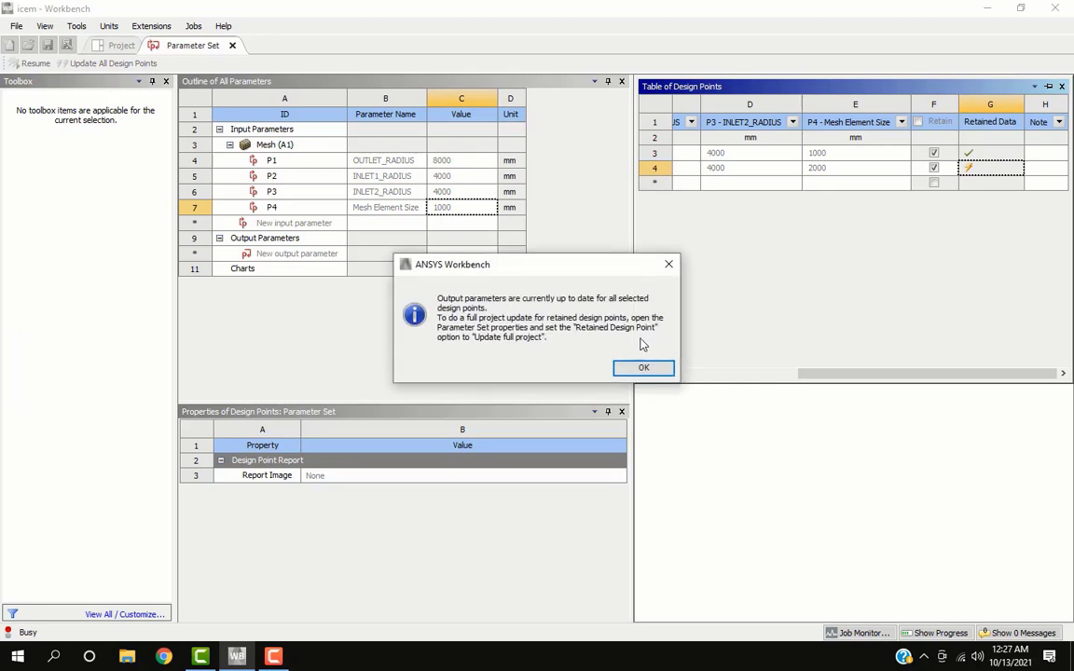
{"action": "left_click", "coordinate": [643, 370]}
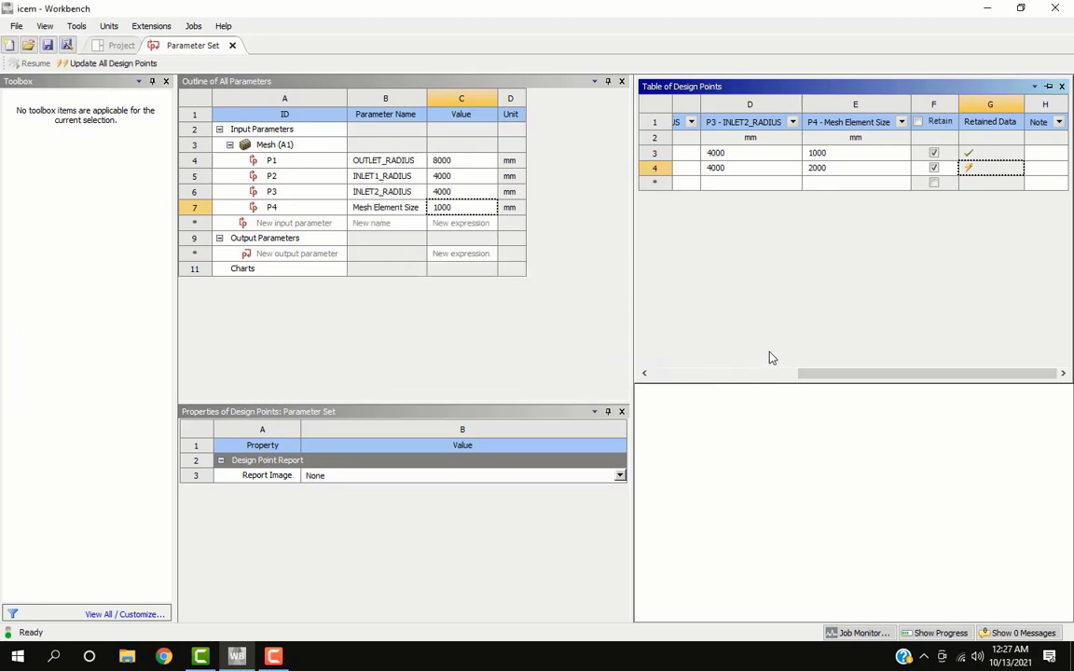
Make DP 1 the current design point.
{"action": "left_click_drag", "start_coordinate": [862, 373], "coordinate": [835, 373]}
{"action": "left_click", "coordinate": [973, 154]}
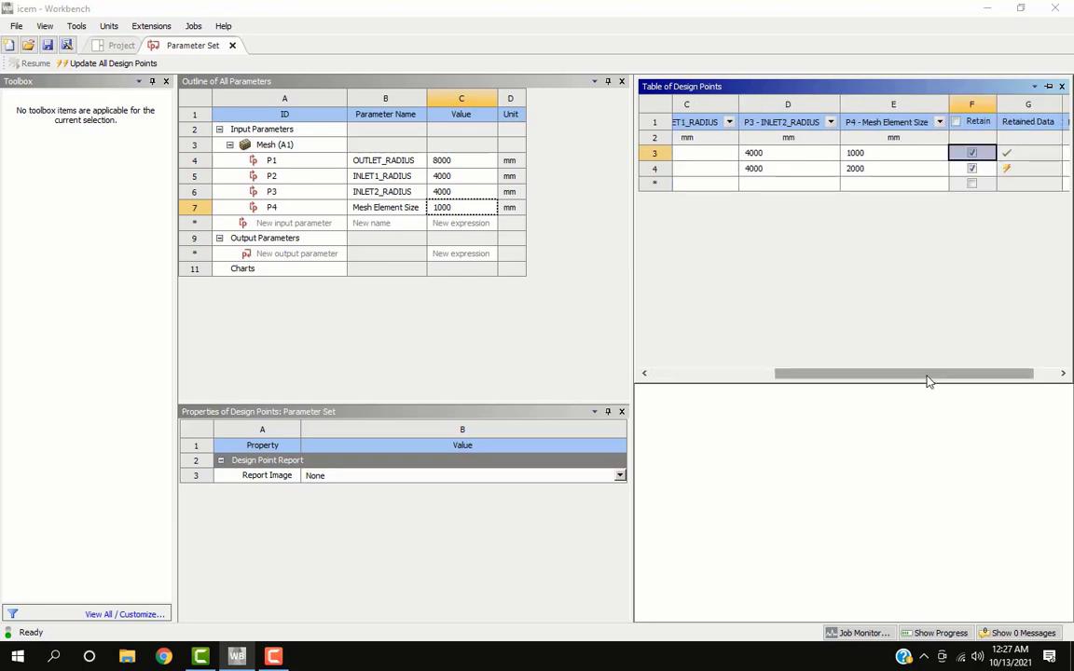
{"action": "left_click_drag", "start_coordinate": [928, 375], "coordinate": [970, 378]}
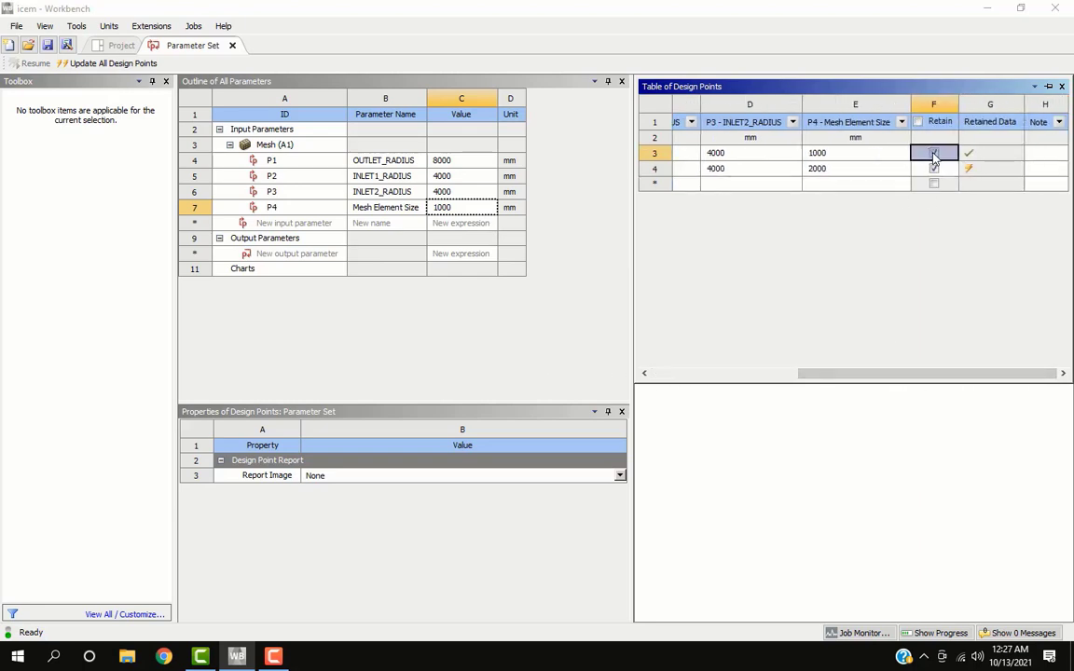
{"action": "left_click", "coordinate": [1004, 174]}
{"action": "right_click", "coordinate": [1005, 173]}
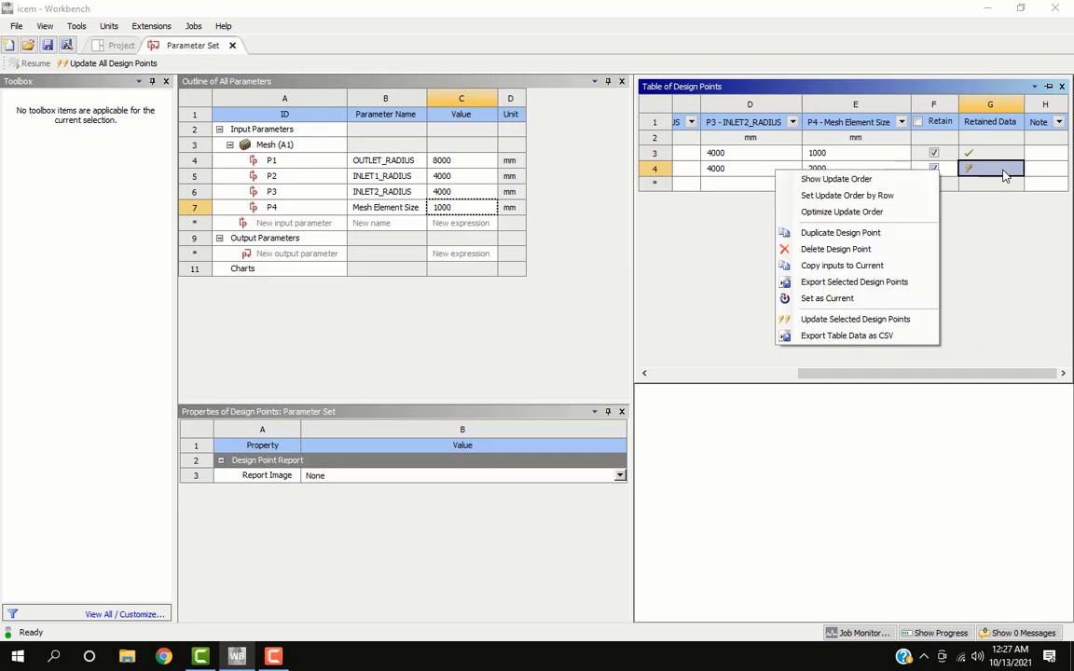
{"action": "left_click", "coordinate": [871, 297]}
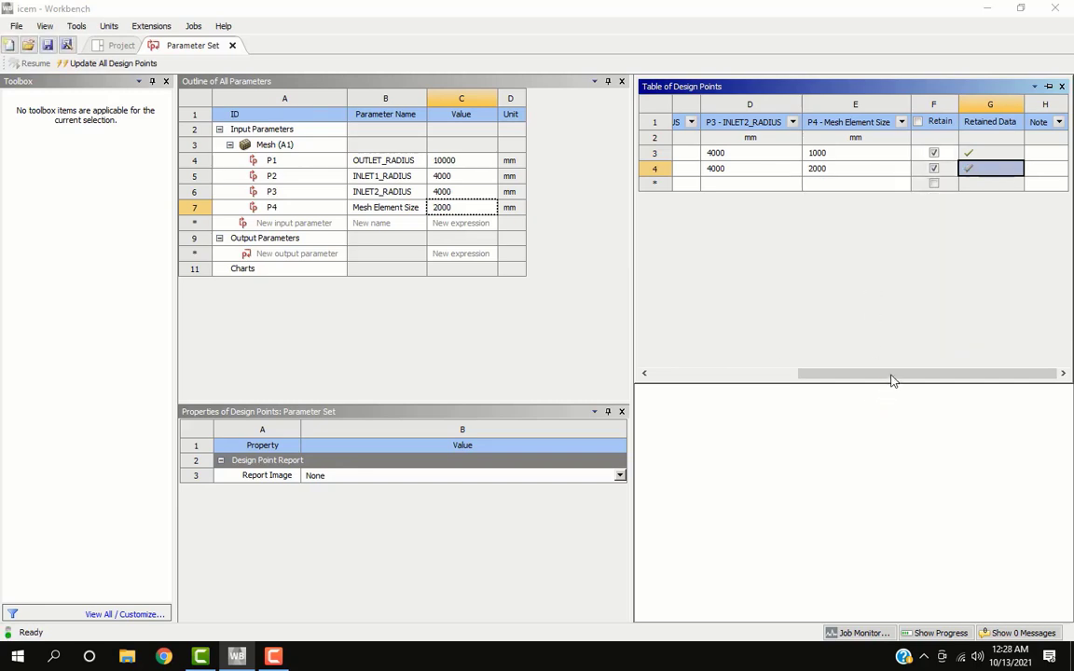
Update the project's Mesh component for the current design point and display the cyclone's mesh in the Meshing application.
{"action": "left_click", "coordinate": [101, 45]}
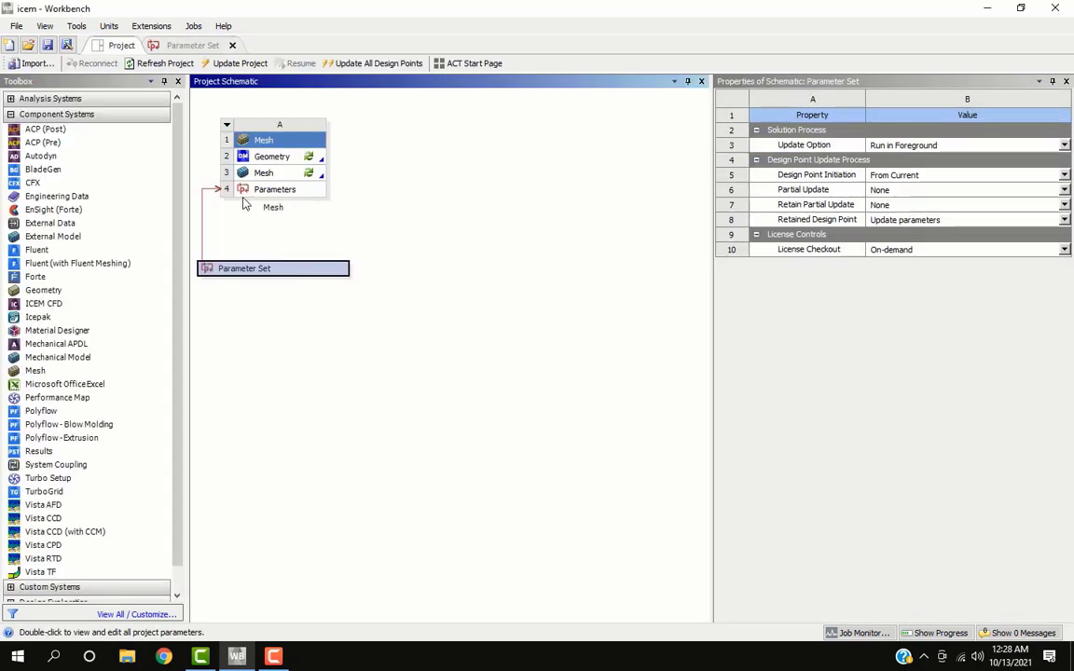
{"action": "right_click", "coordinate": [266, 174]}
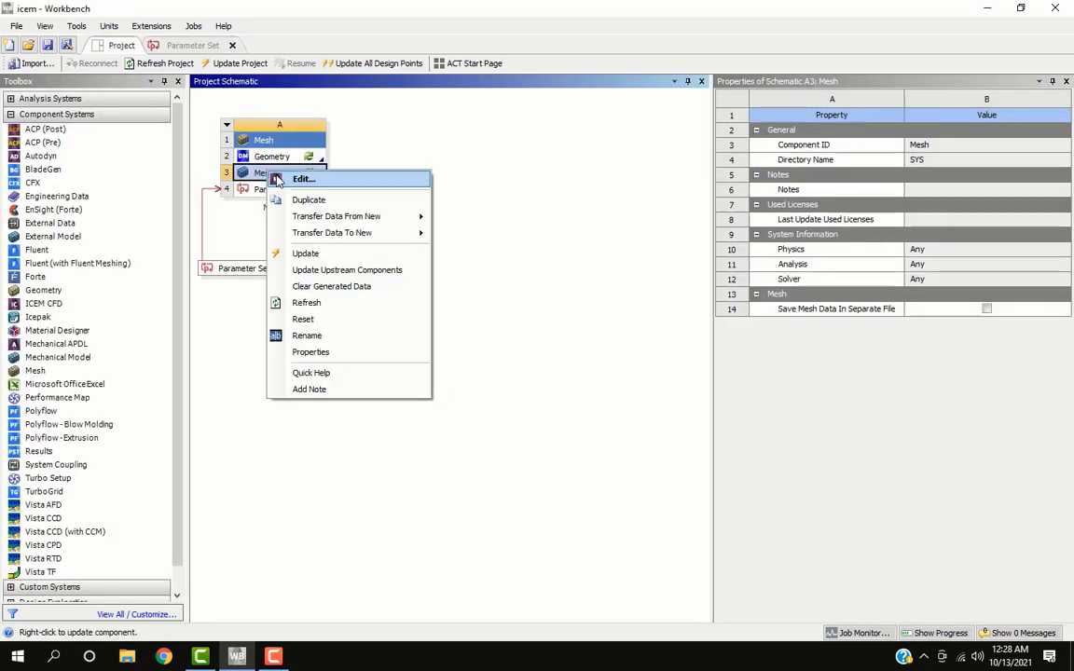
{"action": "left_click", "coordinate": [304, 253]}
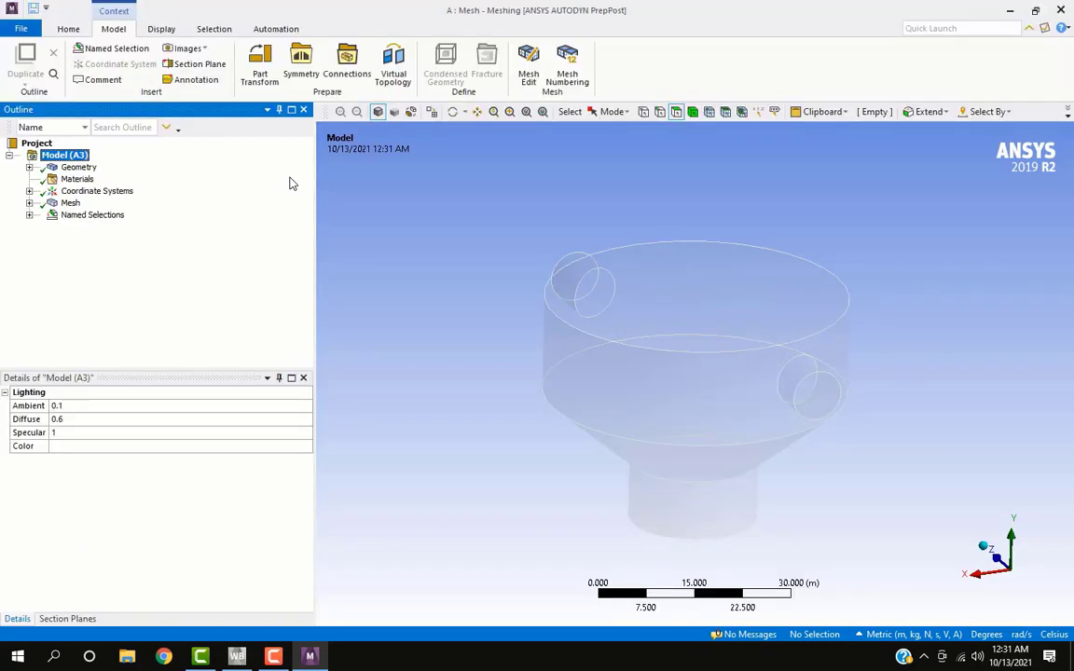
{"action": "left_click", "coordinate": [67, 202]}
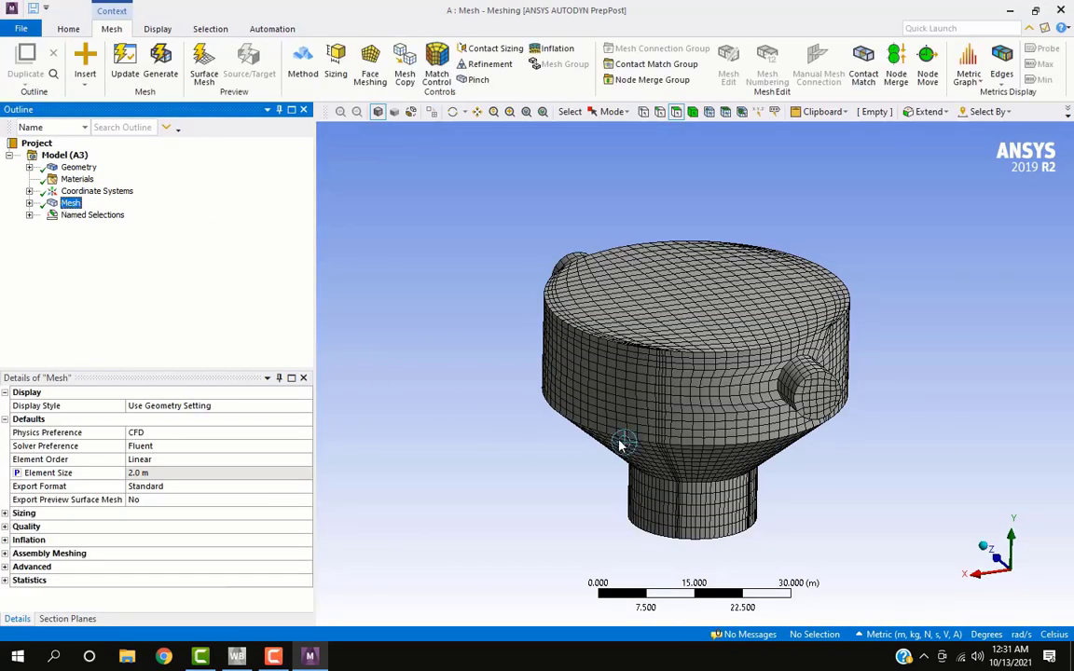
{"action": "middle_click_drag", "start_coordinate": [499, 377], "coordinate": [522, 337]}
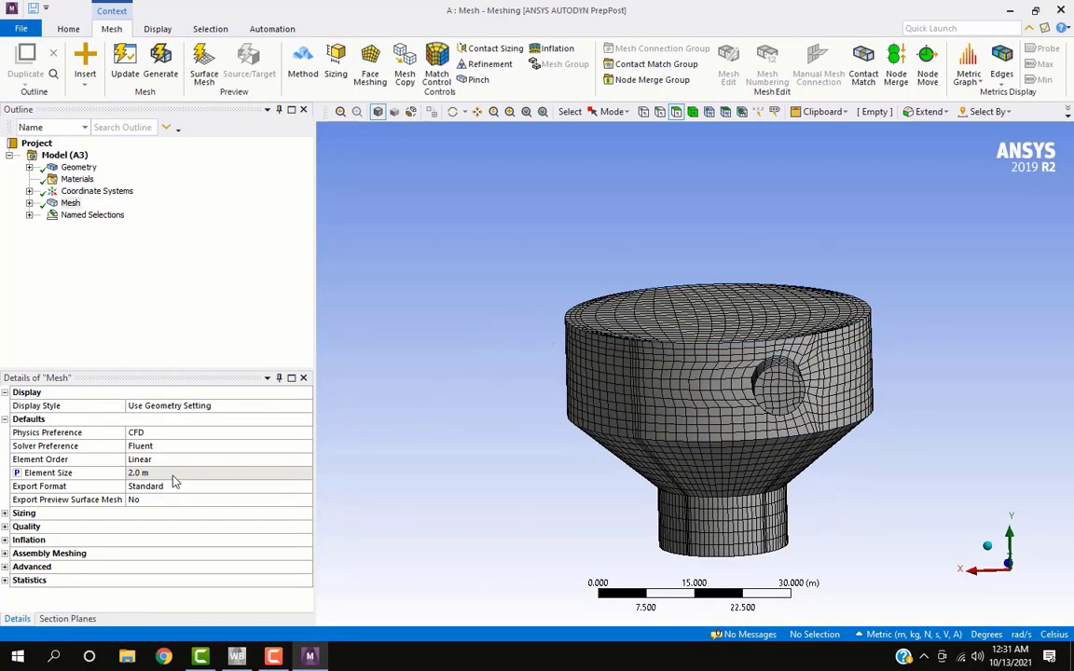
Switch to Workbench, review the outlet and inlet radii in the design points table, and compare them with the mesh in Meshing.
{"action": "left_click", "coordinate": [321, 661]}
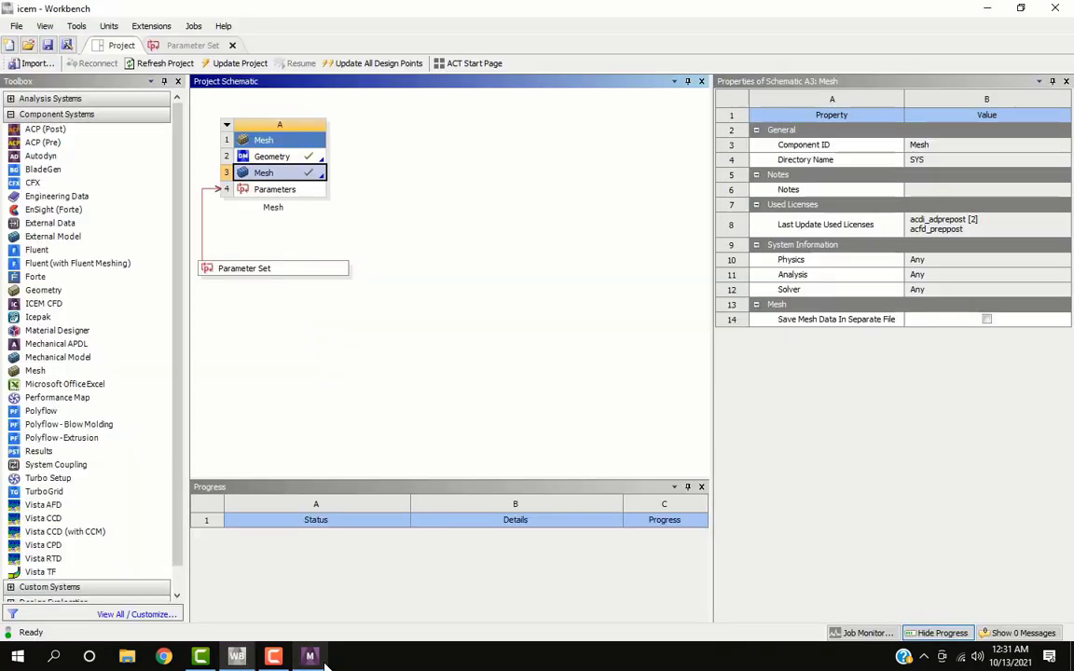
{"action": "double_click", "coordinate": [317, 268]}
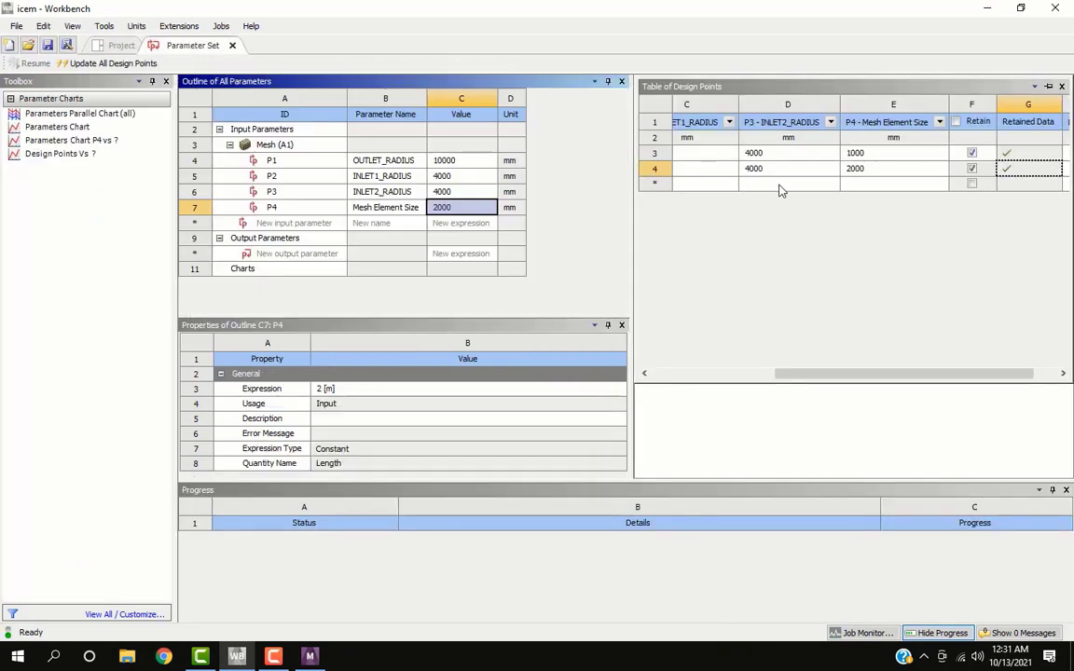
{"action": "left_click", "coordinate": [779, 189]}
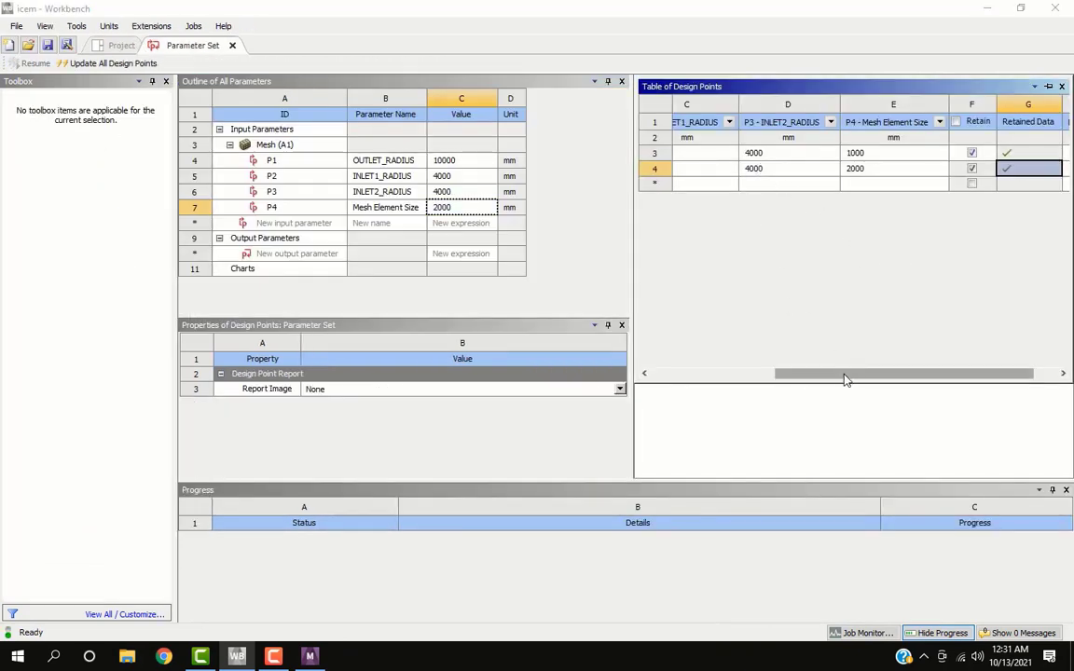
{"action": "left_click_drag", "start_coordinate": [849, 374], "coordinate": [446, 652]}
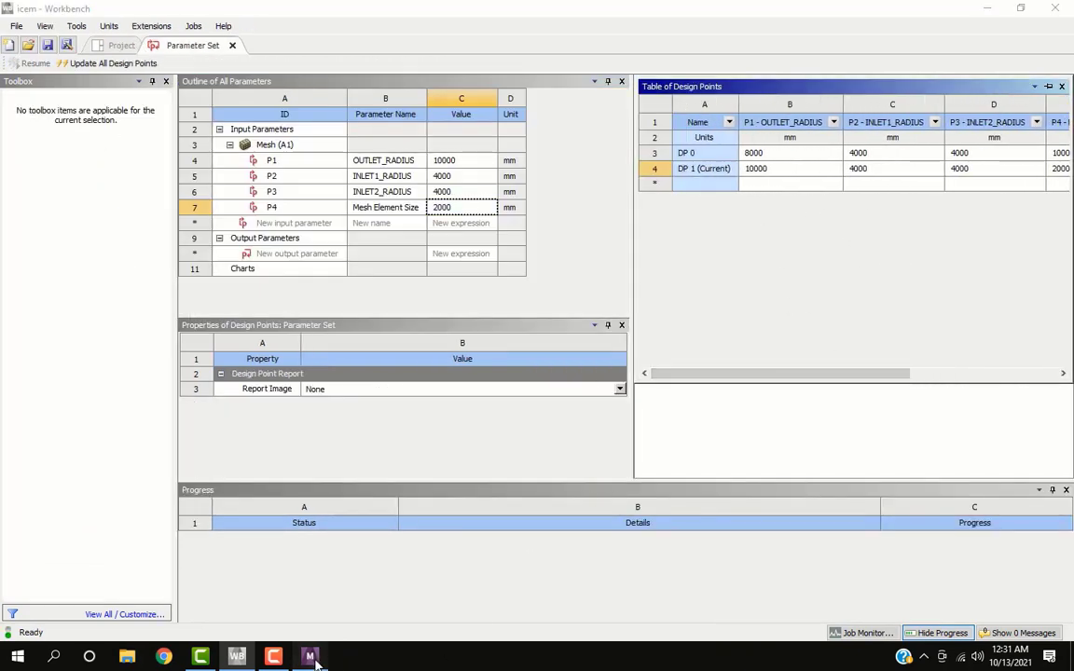
{"action": "left_click", "coordinate": [312, 657]}
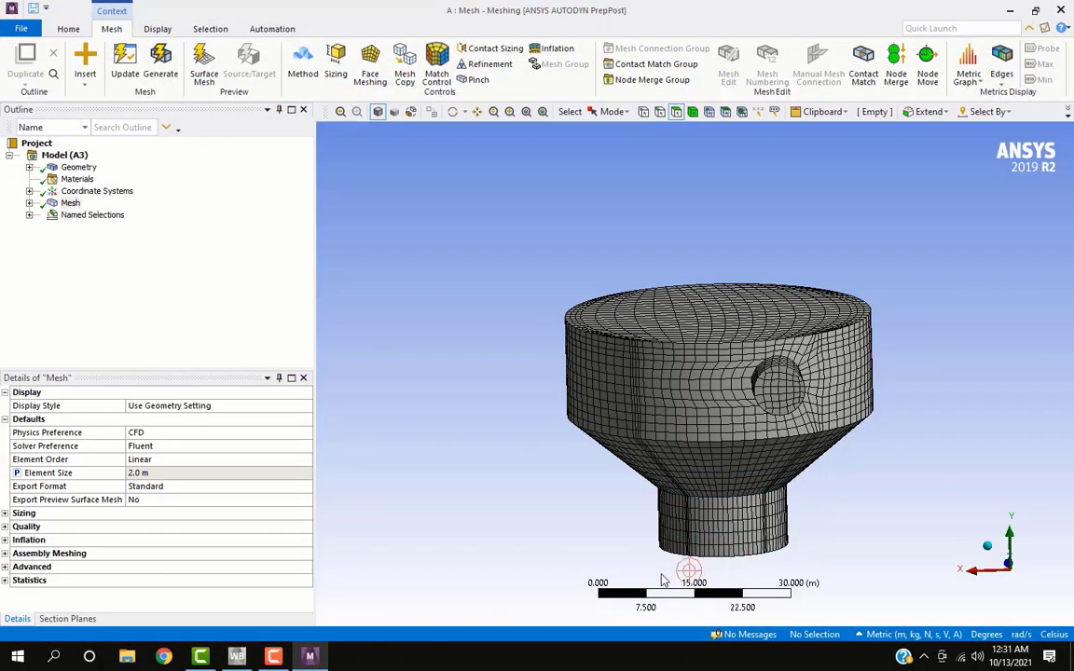